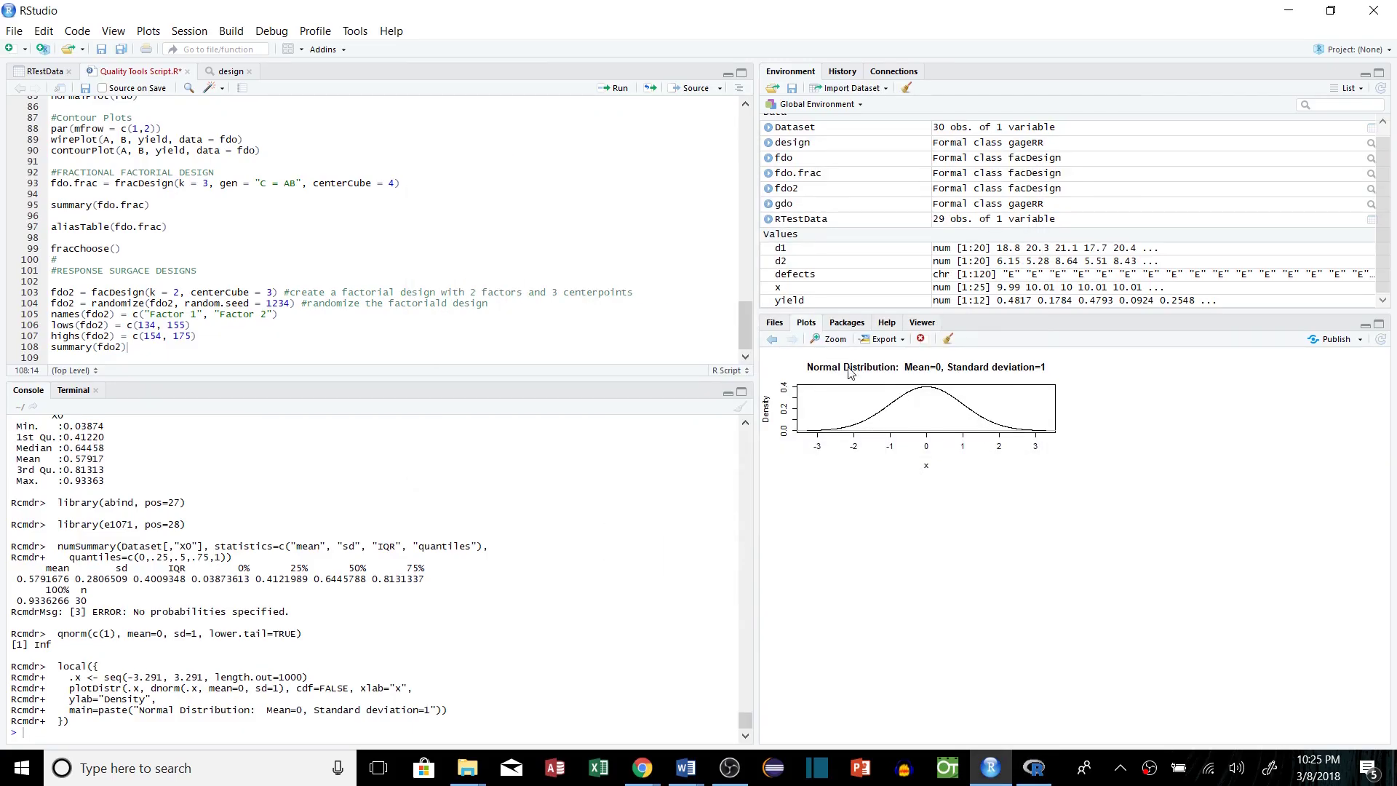
Enlarge the normal distribution plot, then page back through the earlier quality plots
left_click(832, 339)
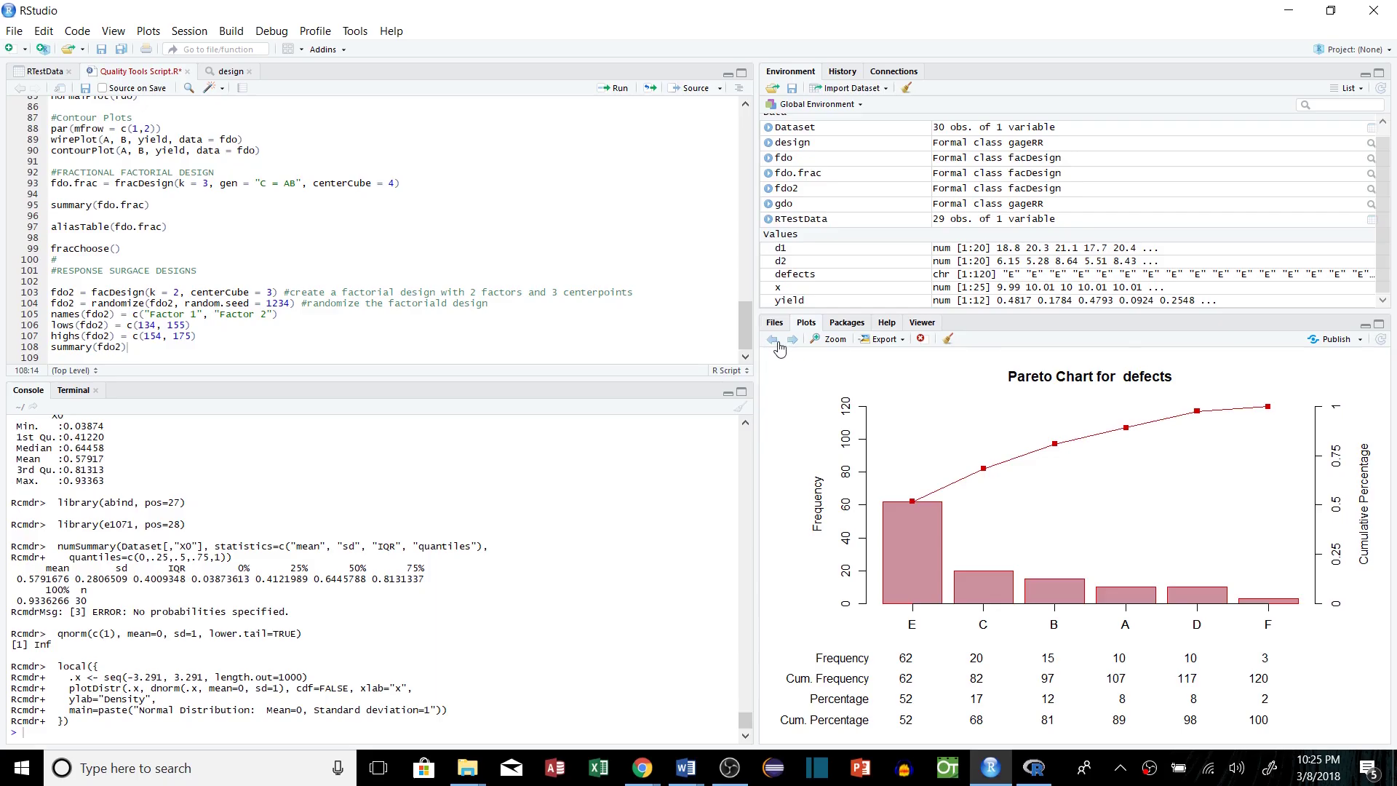
left_click(774, 339)
left_click(773, 340)
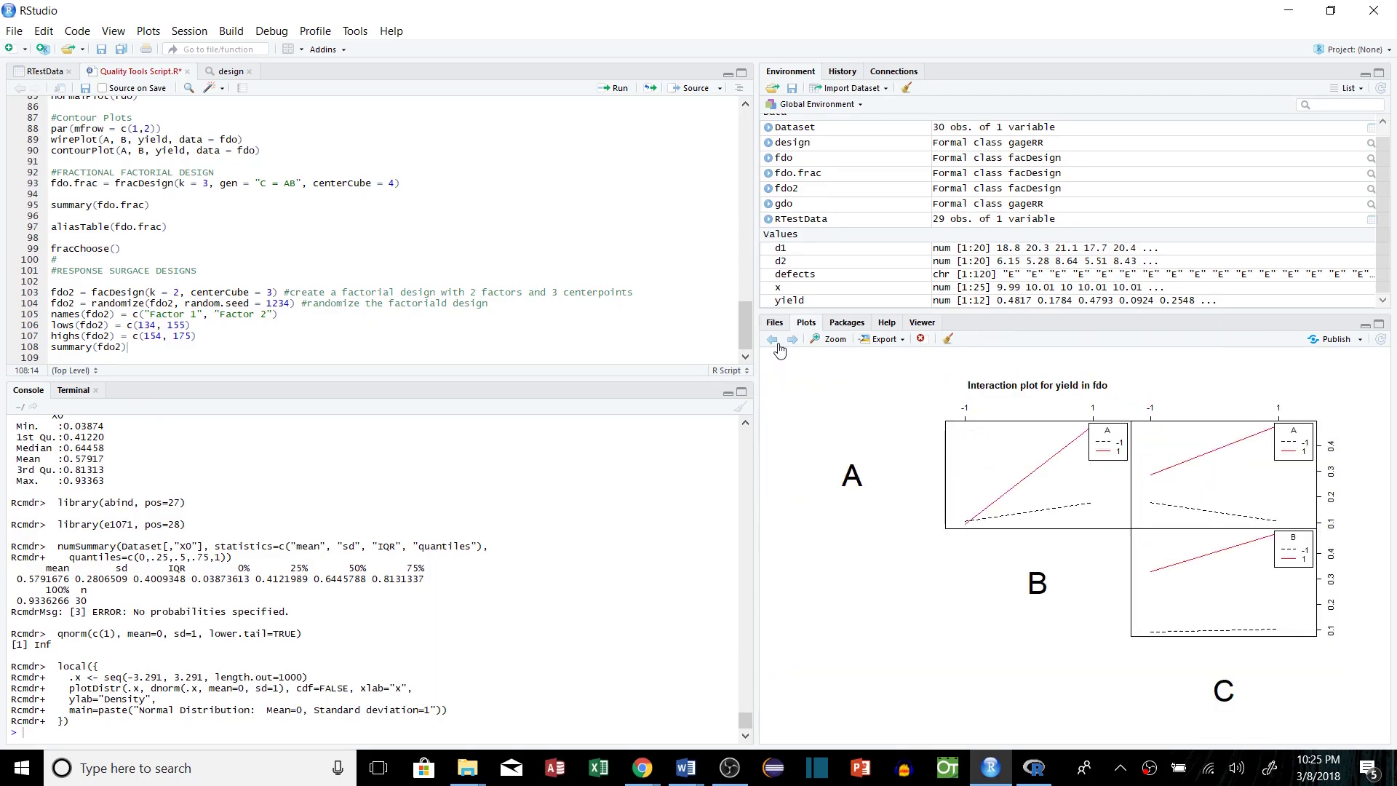
left_click(773, 340)
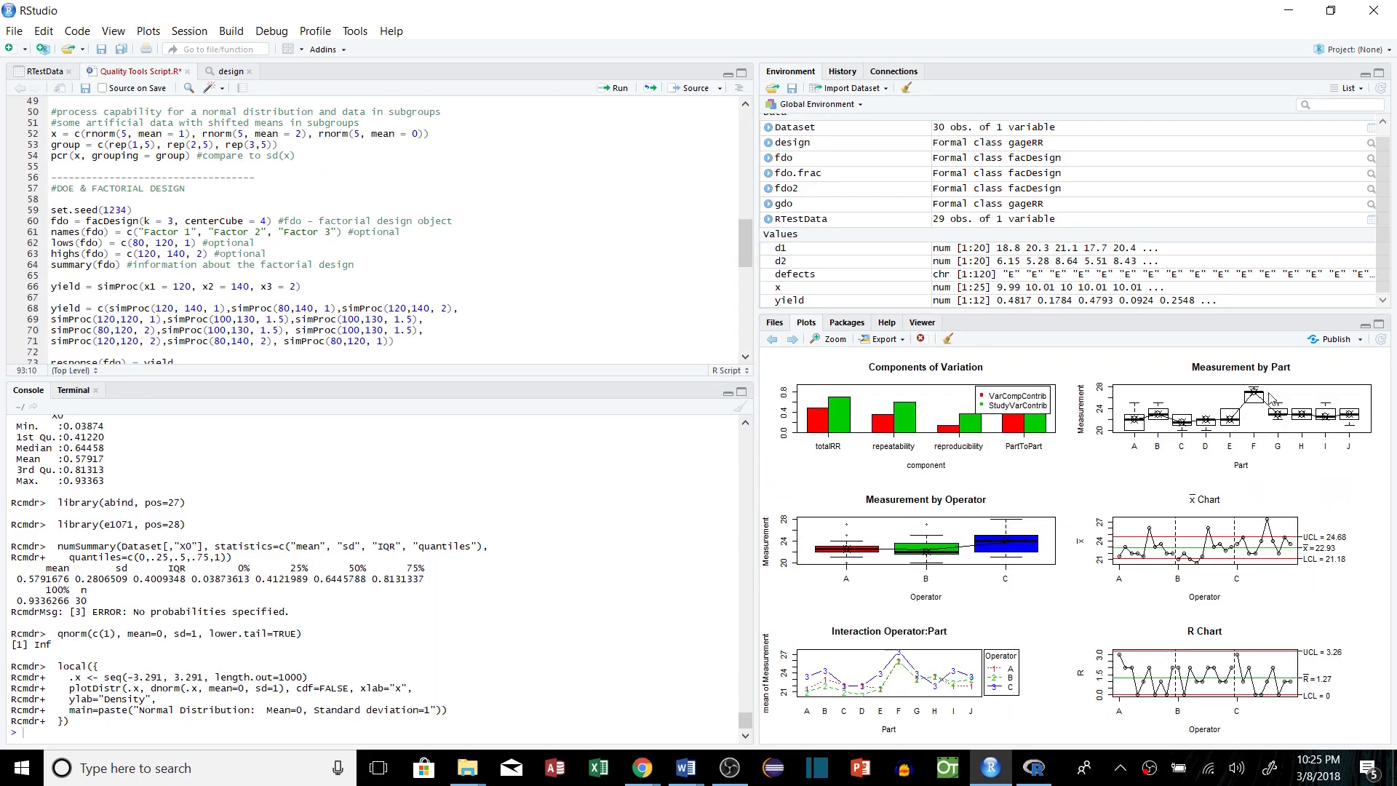
Start saving the plot as an image, view RTestData as a table, and open Rcmdr documentation
left_click(887, 340)
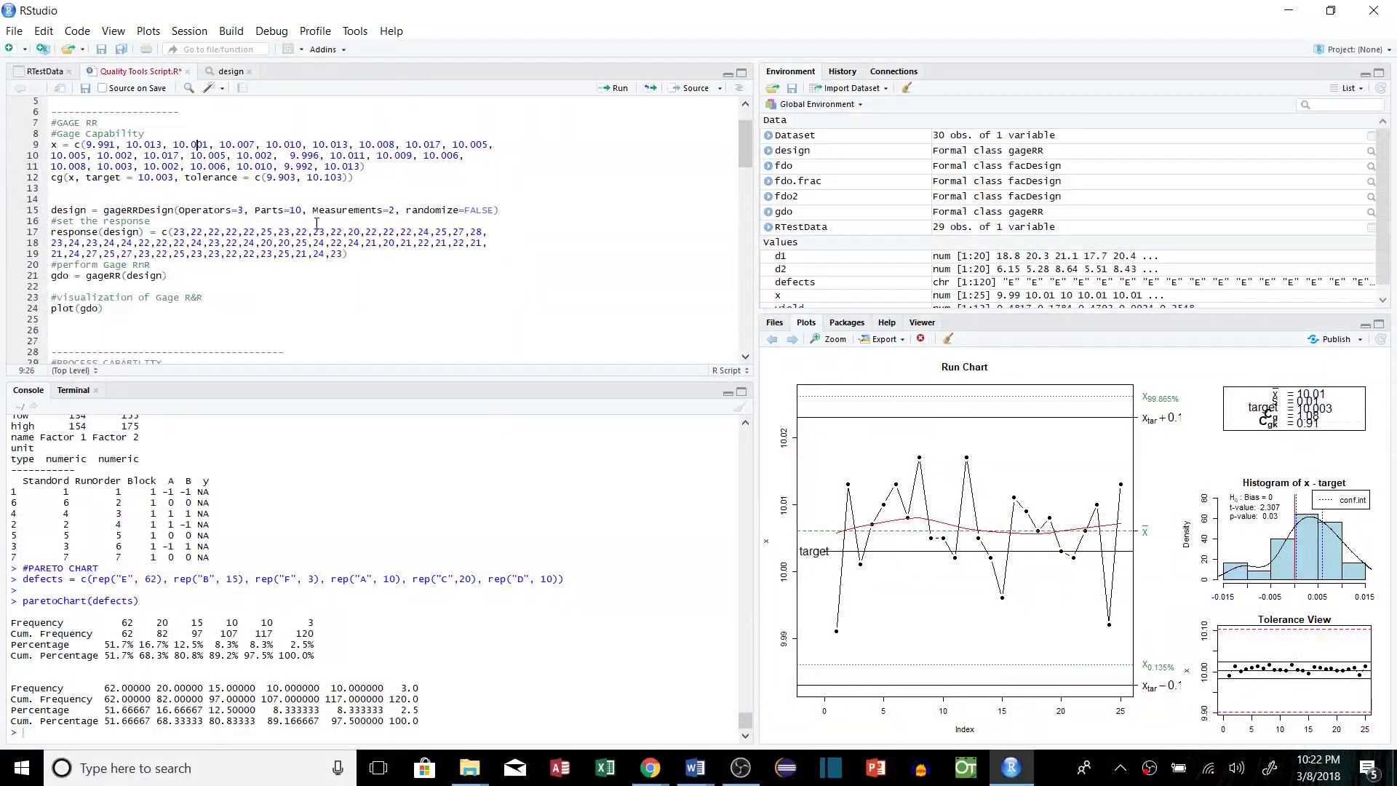
scroll(316, 223, "down", 2)
left_click(45, 71)
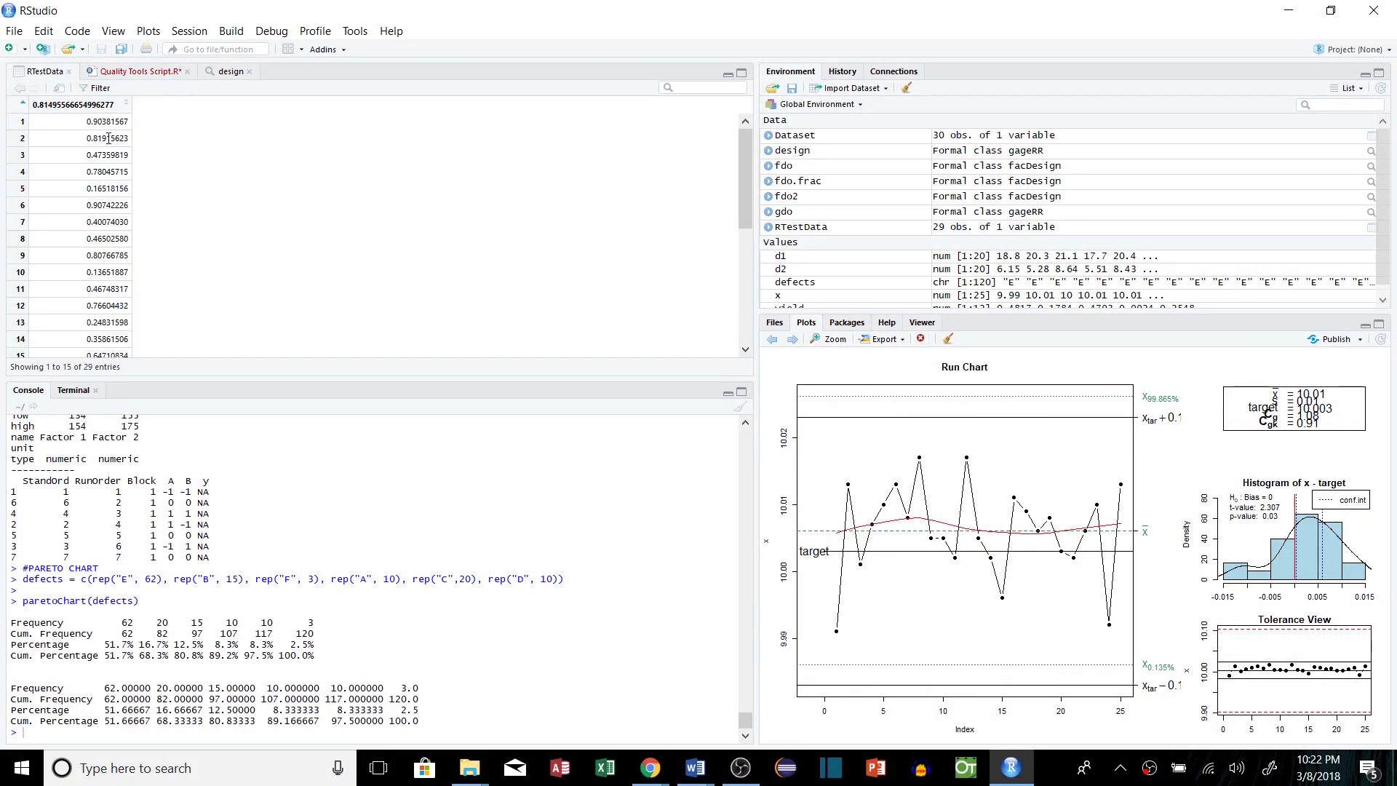
left_click(799, 369)
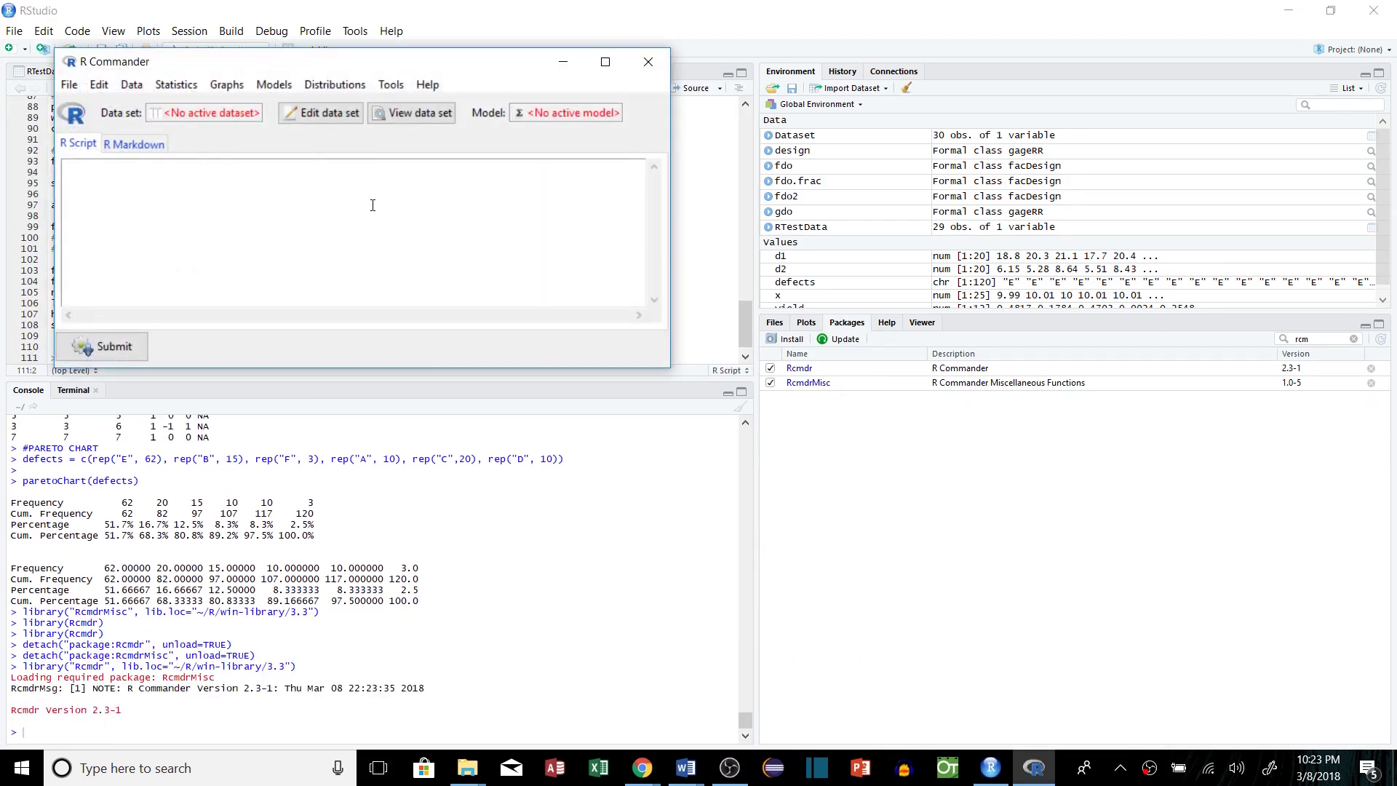
Make Dataset the active data set in R Commander
left_click_drag(464, 171, 585, 159)
left_click(540, 207)
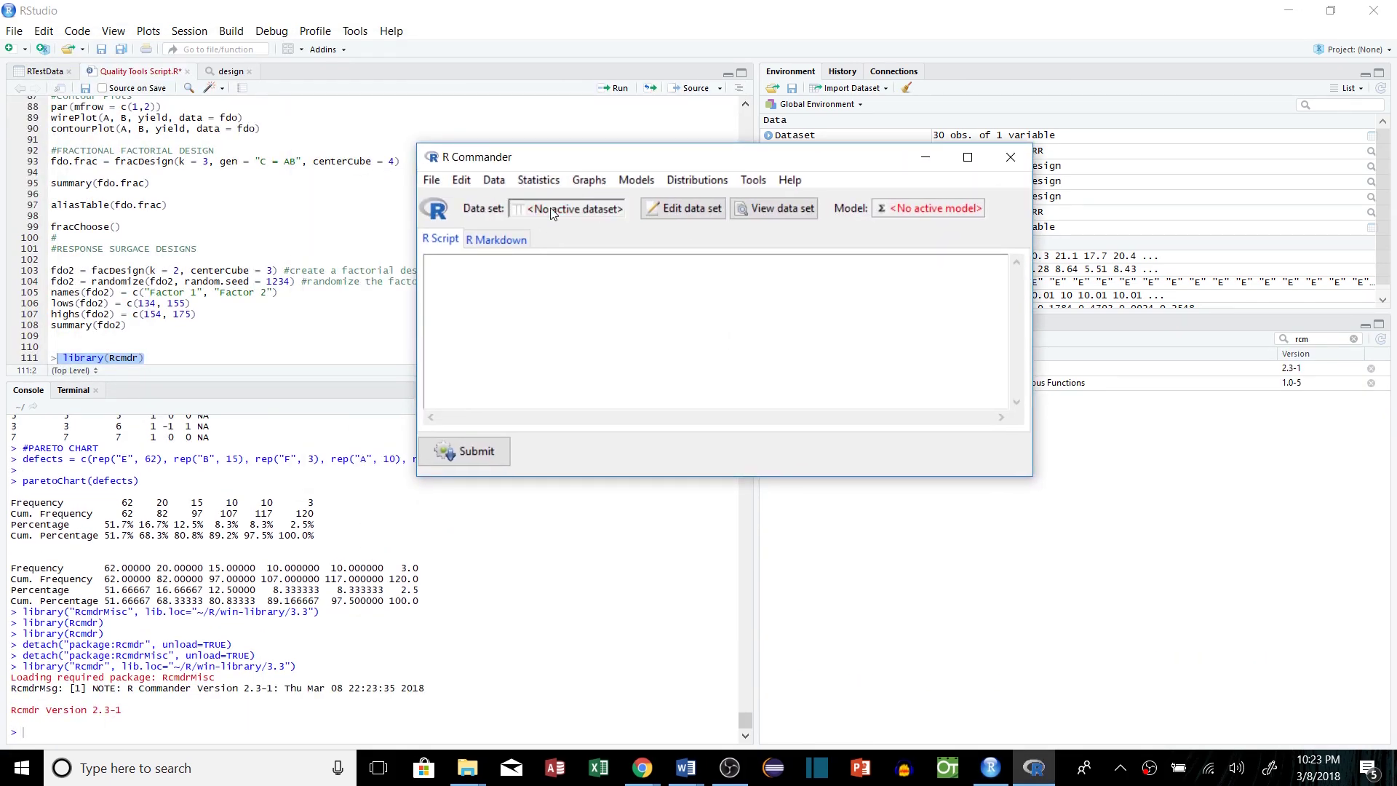
left_click(483, 259)
left_click(494, 310)
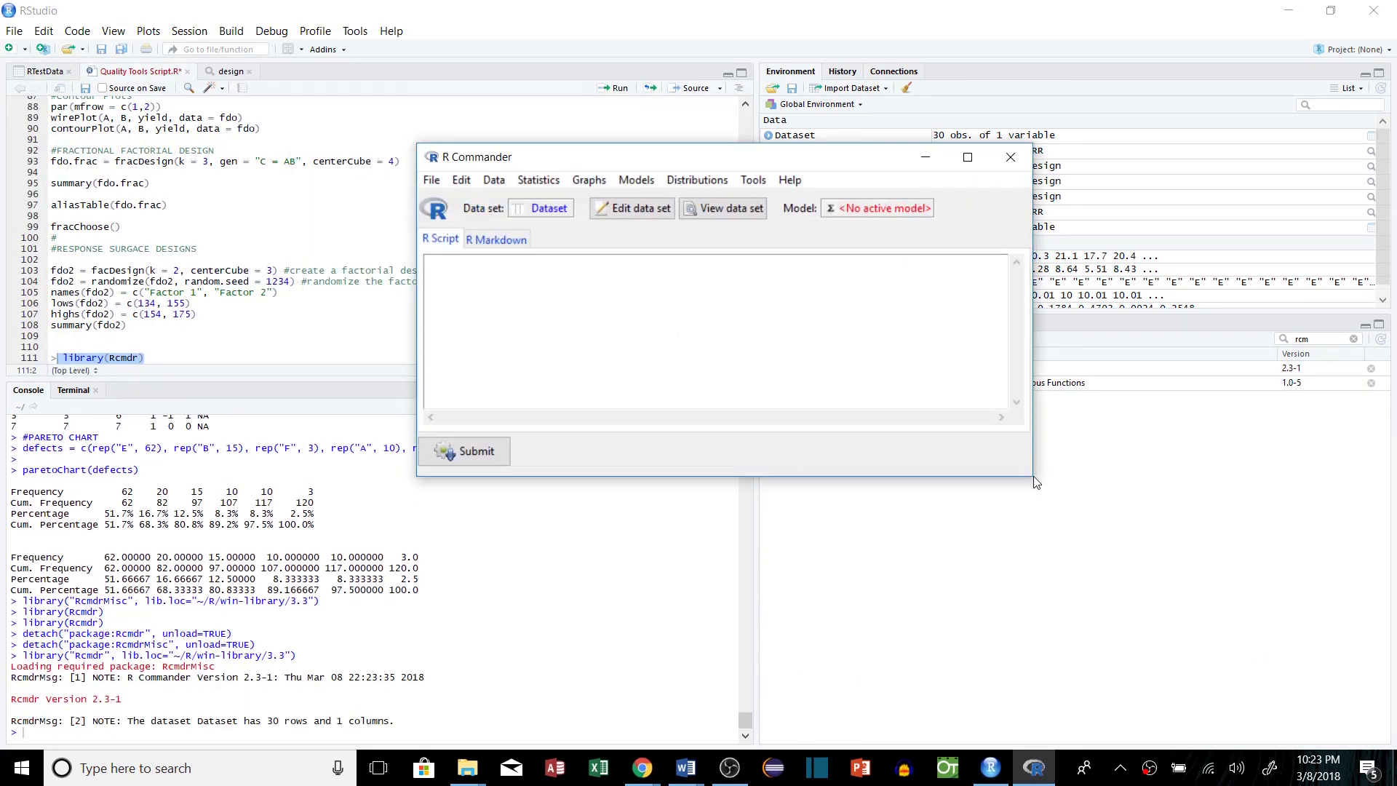
Print the active data set summary and compute its numerical summaries
left_click(538, 179)
mouse_move(475, 200)
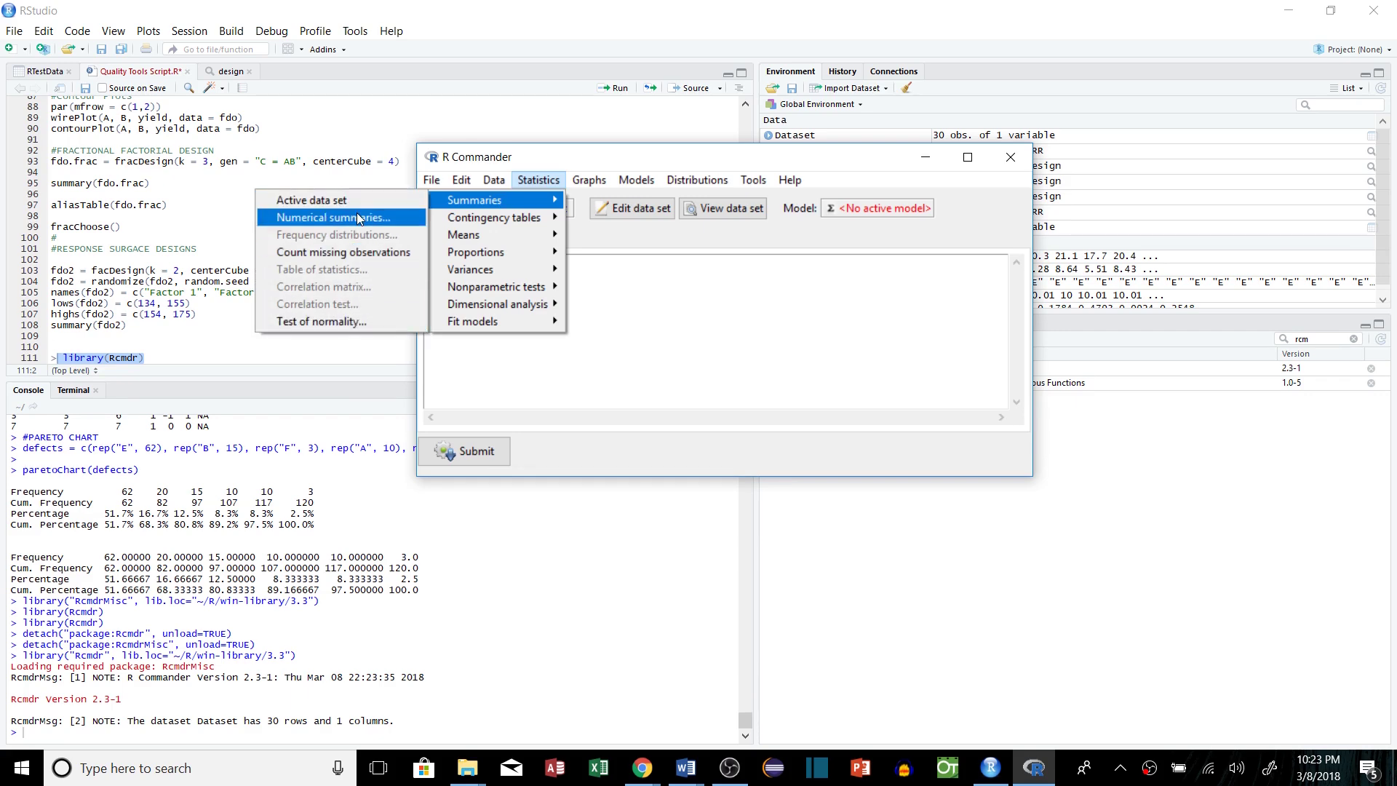
left_click(317, 200)
left_click(538, 179)
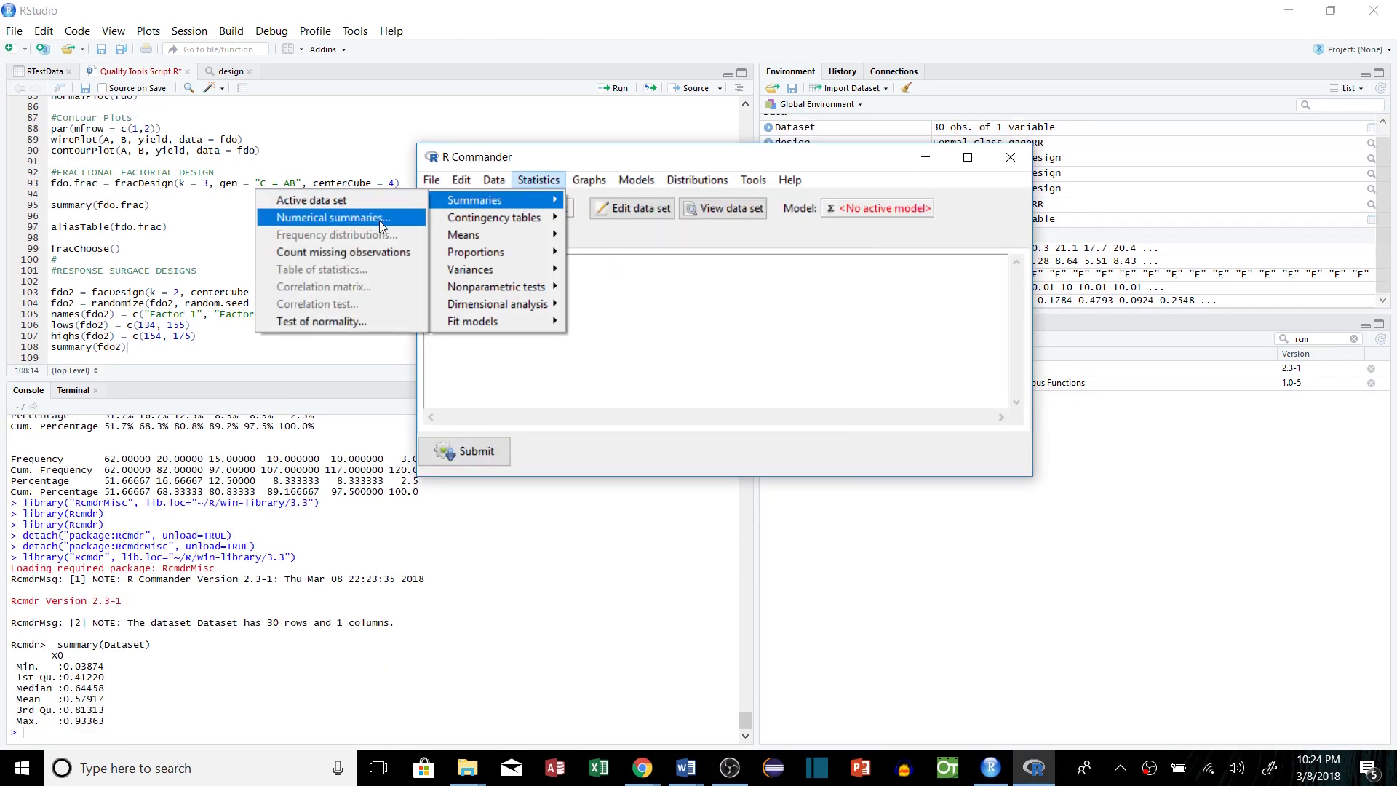
left_click(378, 221)
left_click(651, 466)
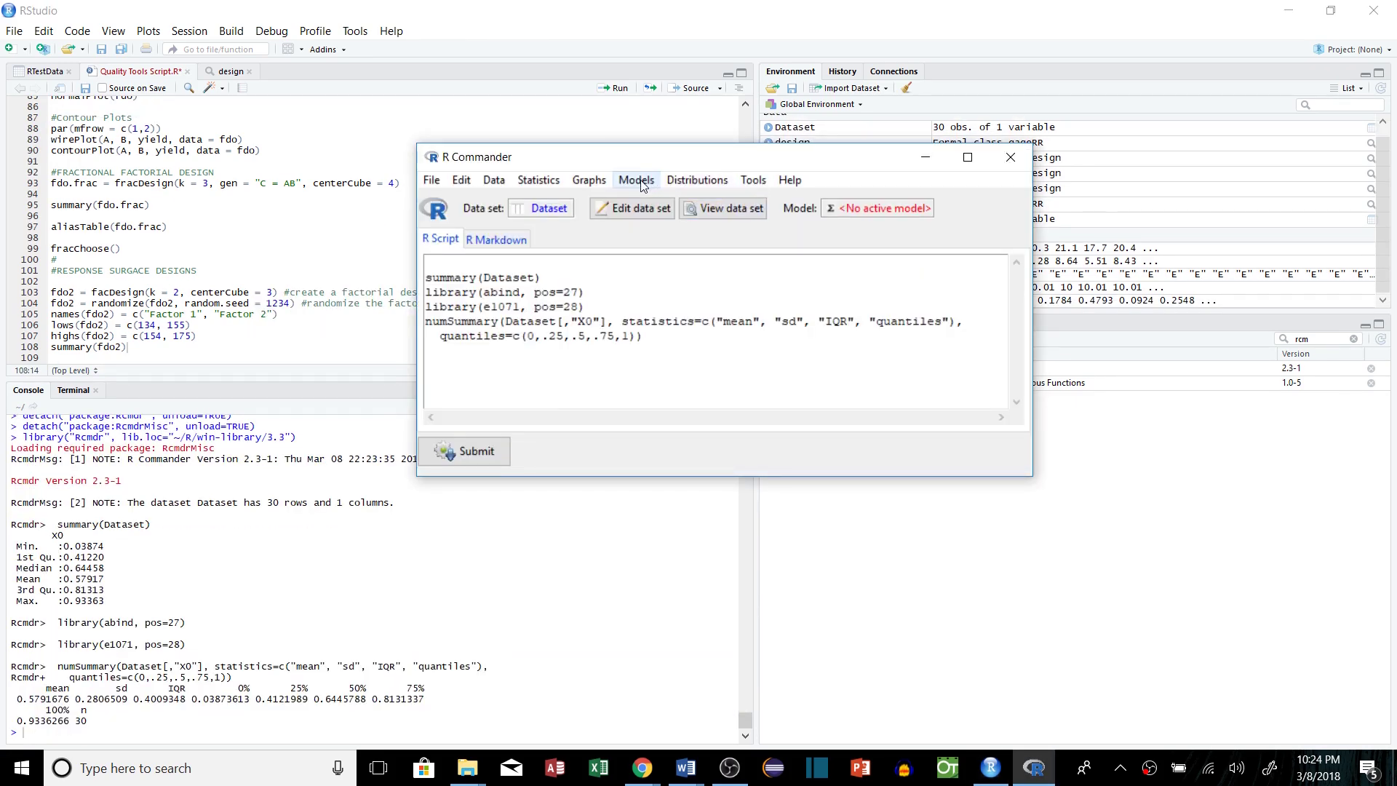
Compute a normal quantile for probability 1, then choose Plot normal distribution
left_click(697, 179)
left_click(284, 217)
left_click(644, 353)
type("1")
left_click(652, 353)
left_click(636, 179)
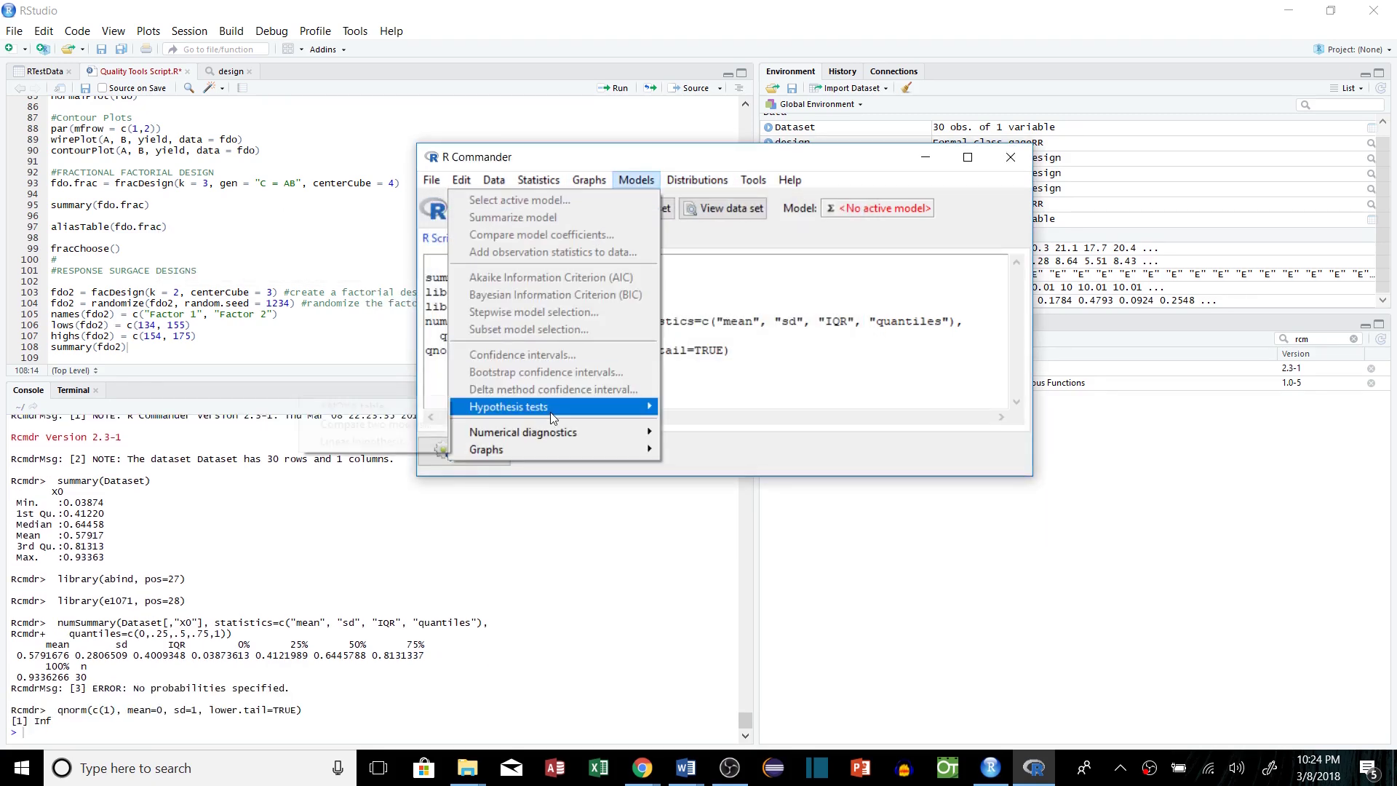
left_click(697, 179)
left_click(633, 197)
left_click(667, 291)
left_click(721, 186)
left_click(655, 219)
left_click(268, 252)
Draw the standard normal density plot (mean 0, SD 1) and view it enlarged
left_click(653, 543)
left_click(846, 339)
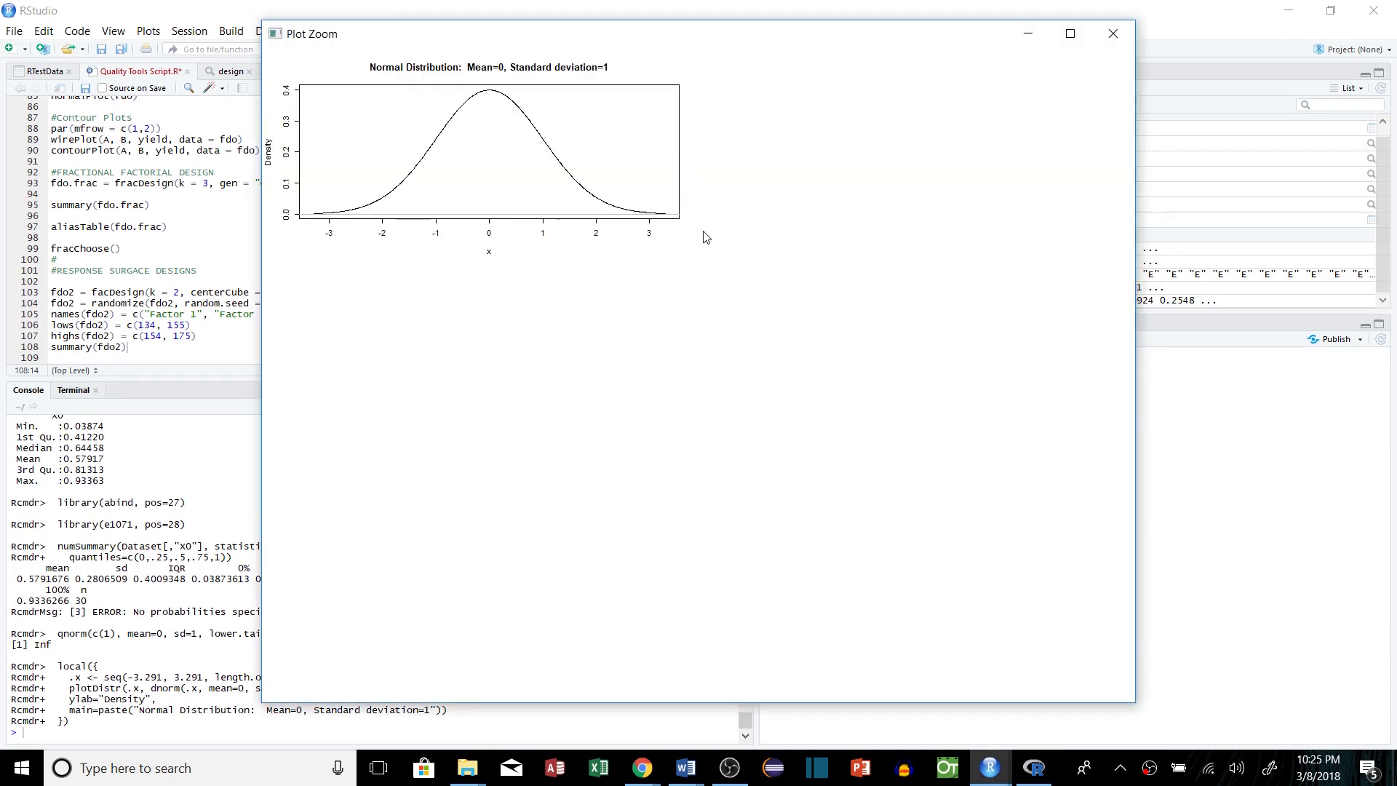
left_click(1112, 34)
Page back three plots to the gage R&R charts and start saving them as an image
left_click(774, 341)
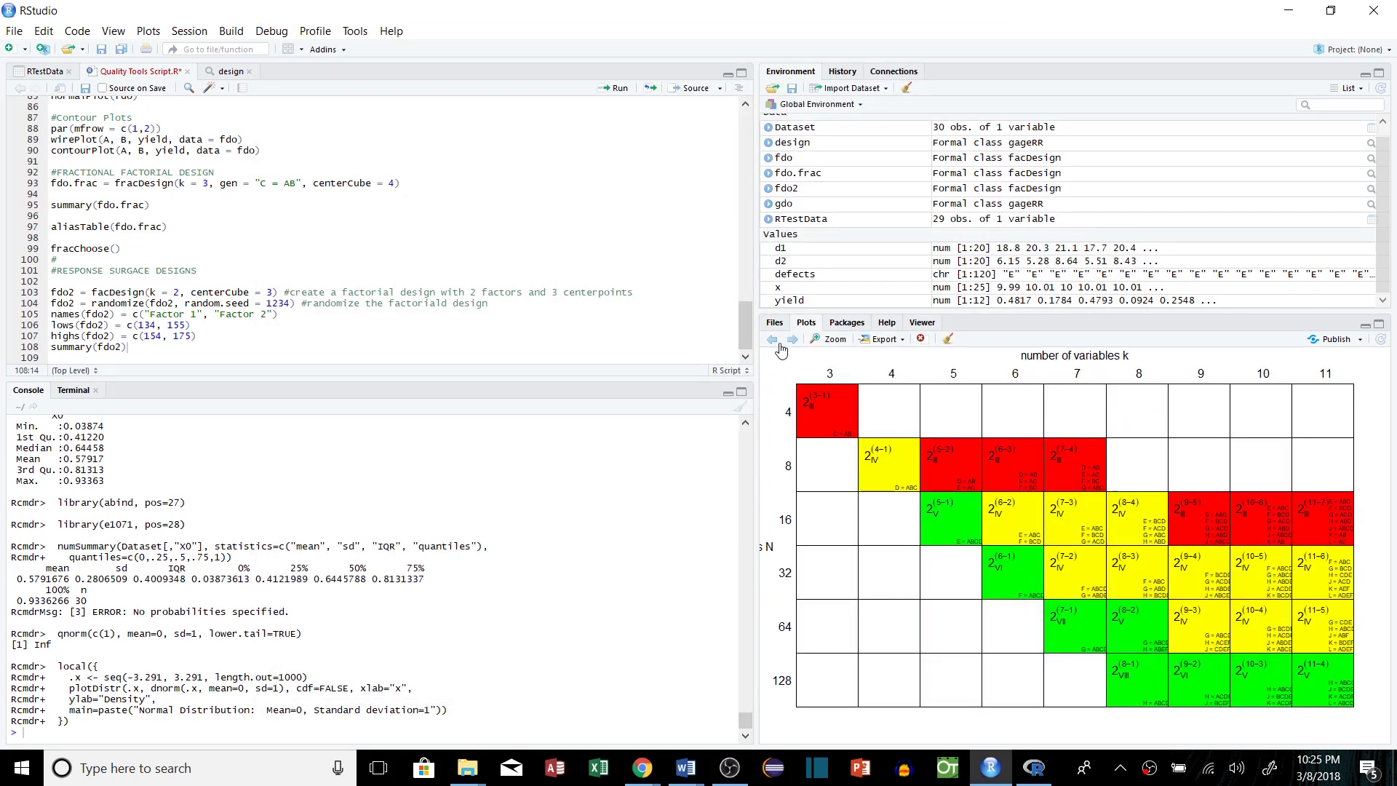
left_click(774, 341)
left_click(775, 341)
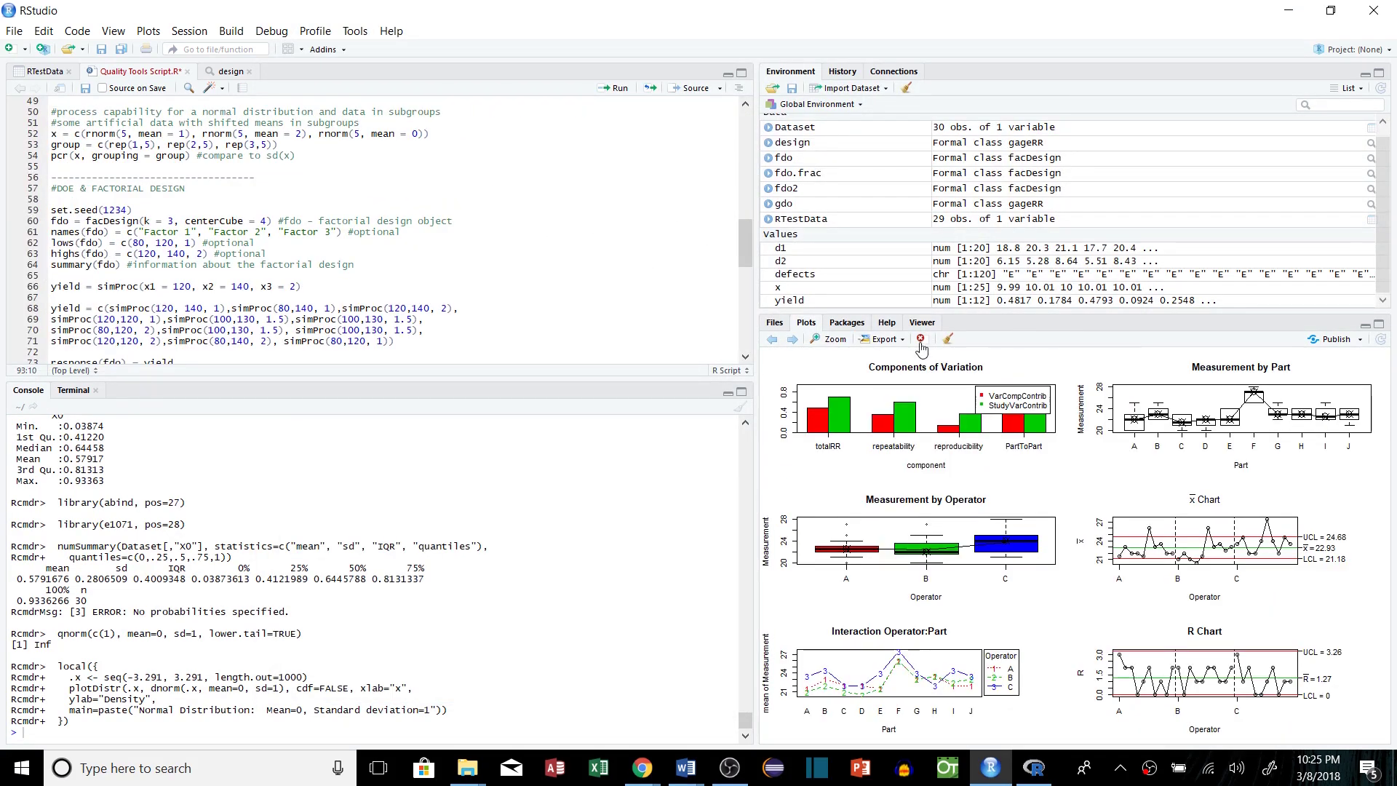
left_click(882, 339)
left_click(908, 360)
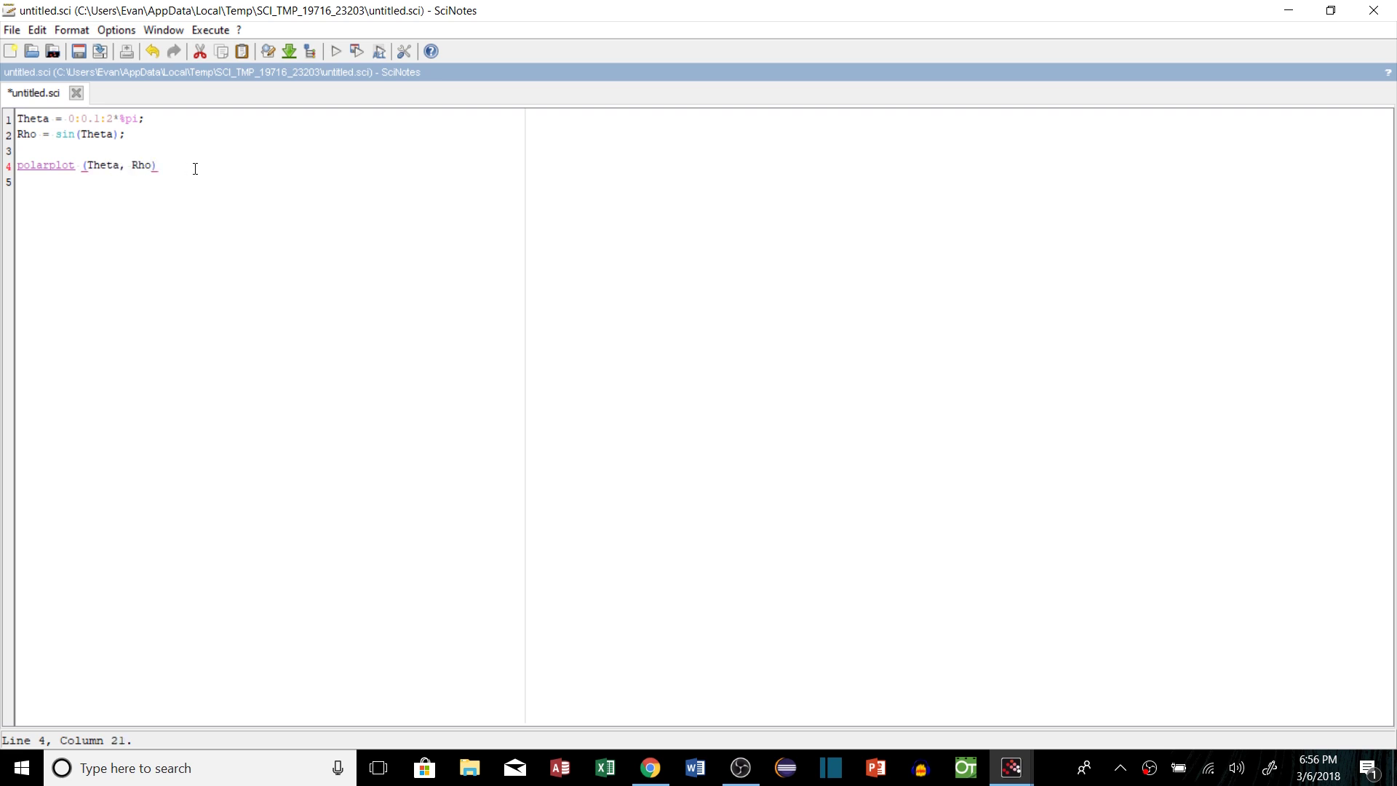
Execute the polarplot(Theta, Rho) script, then the sin(x) script, maximizing each graphic window
left_click(336, 51)
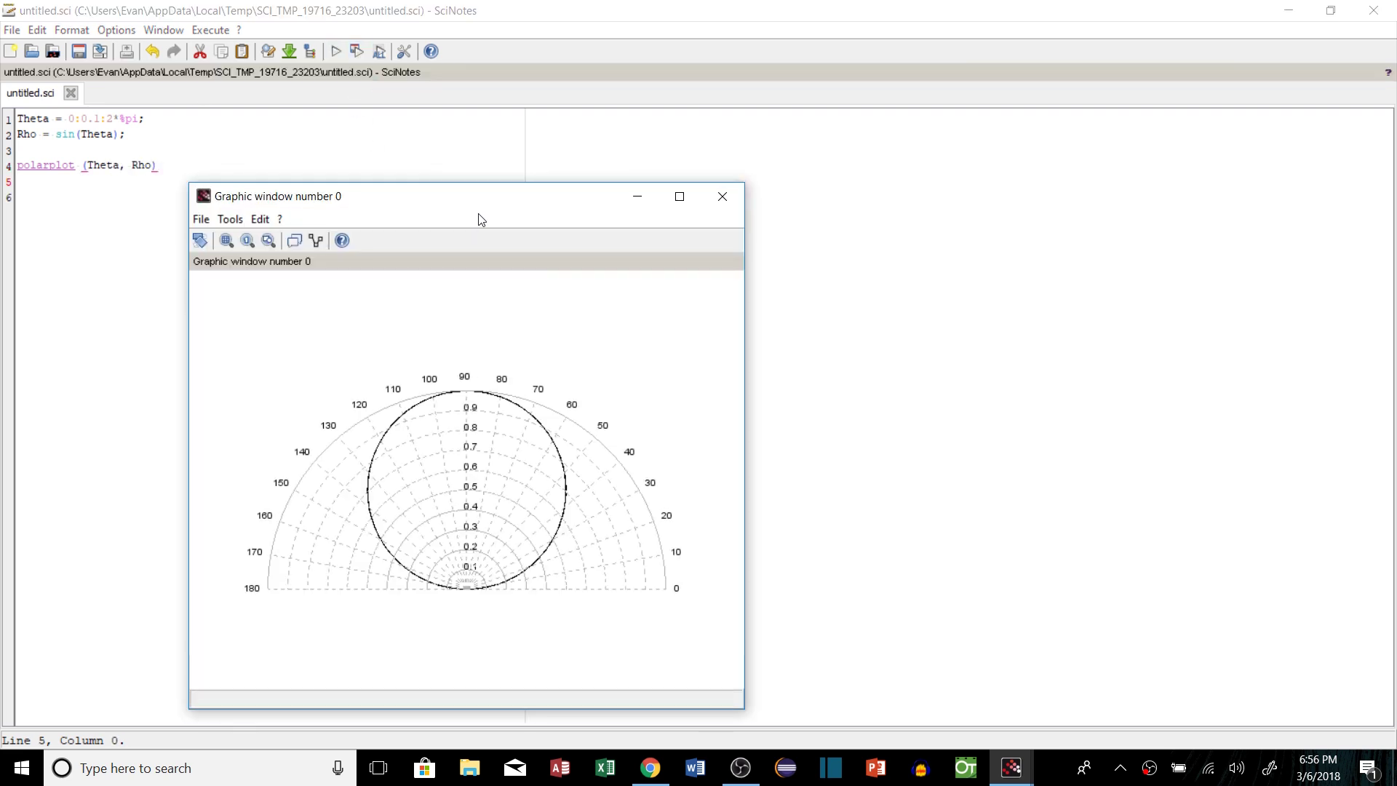
left_click(680, 195)
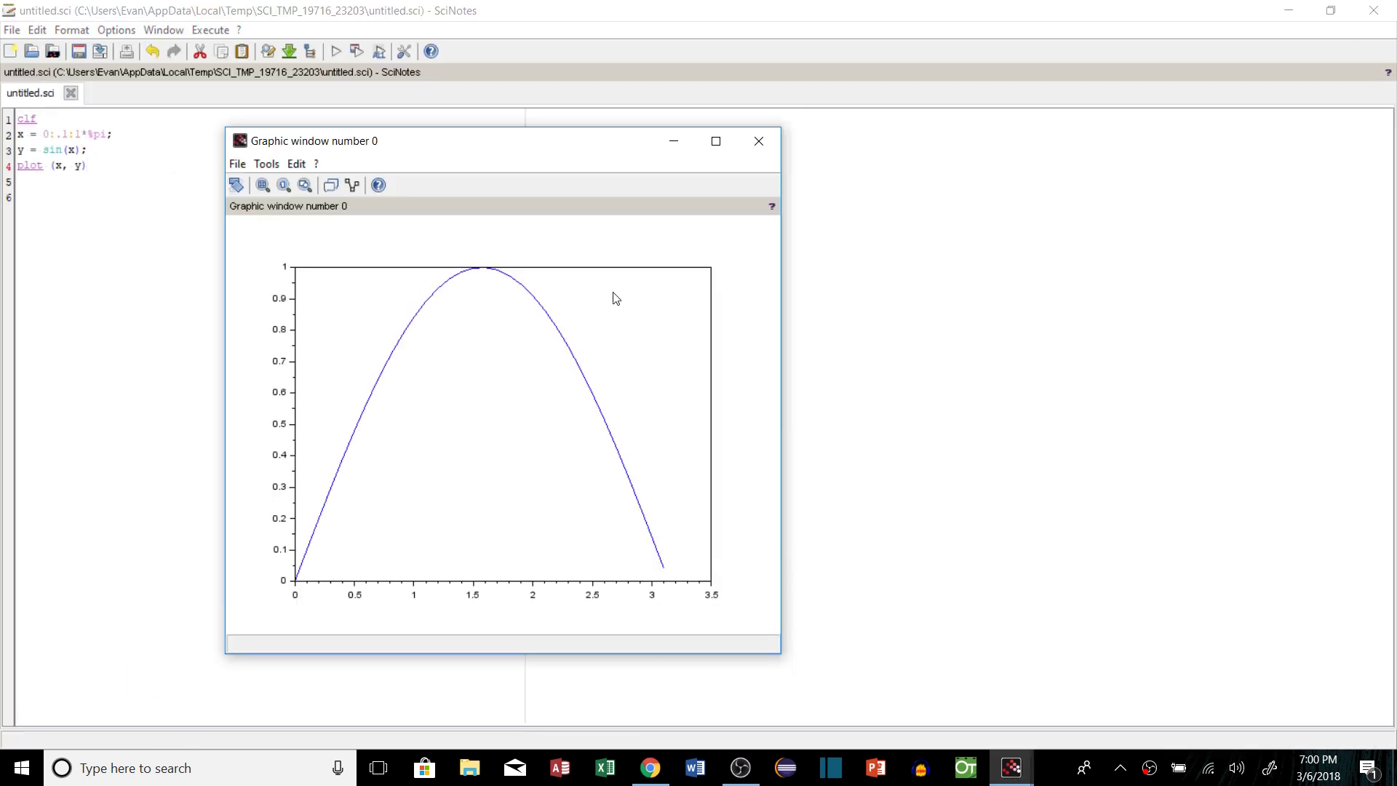
left_click(361, 51)
left_click_drag(785, 264, 1129, 264)
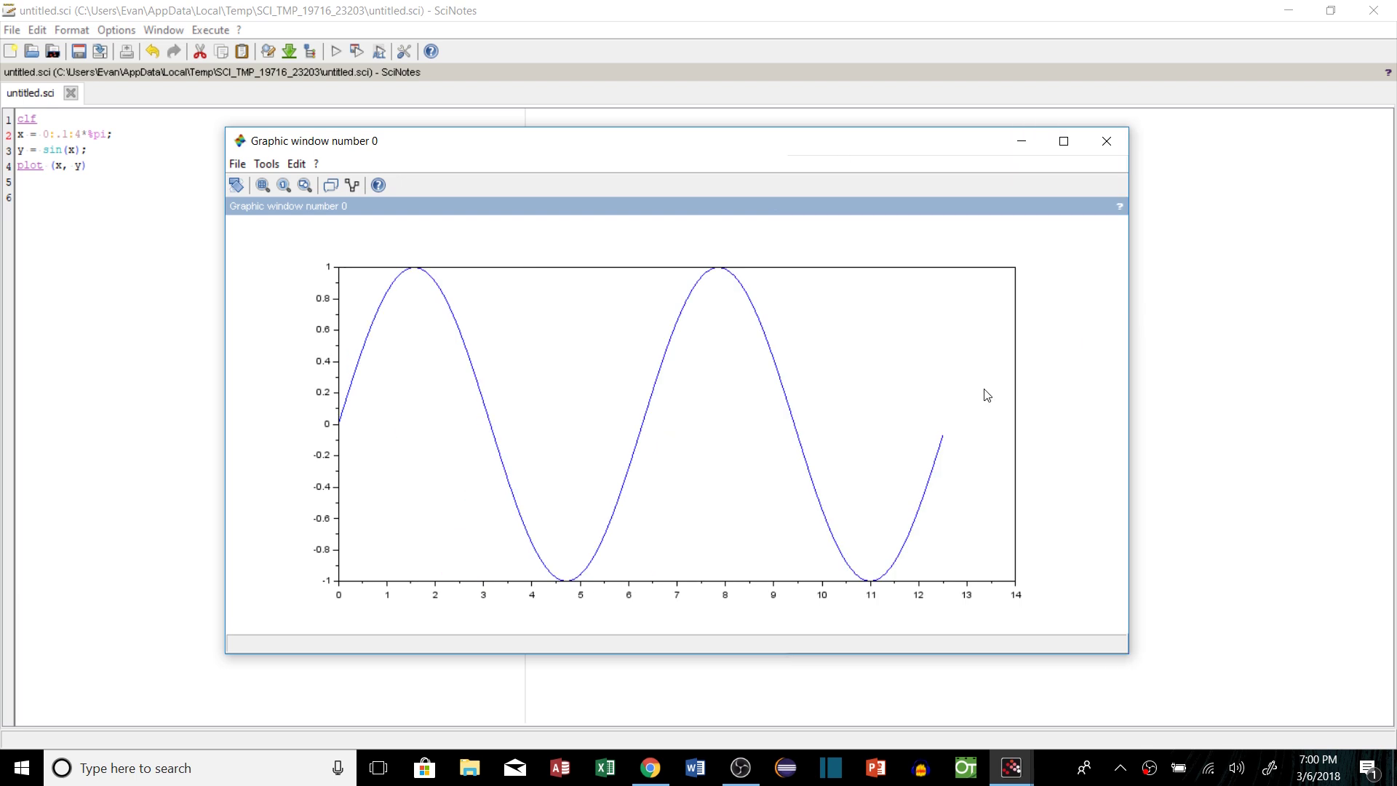
left_click(1063, 141)
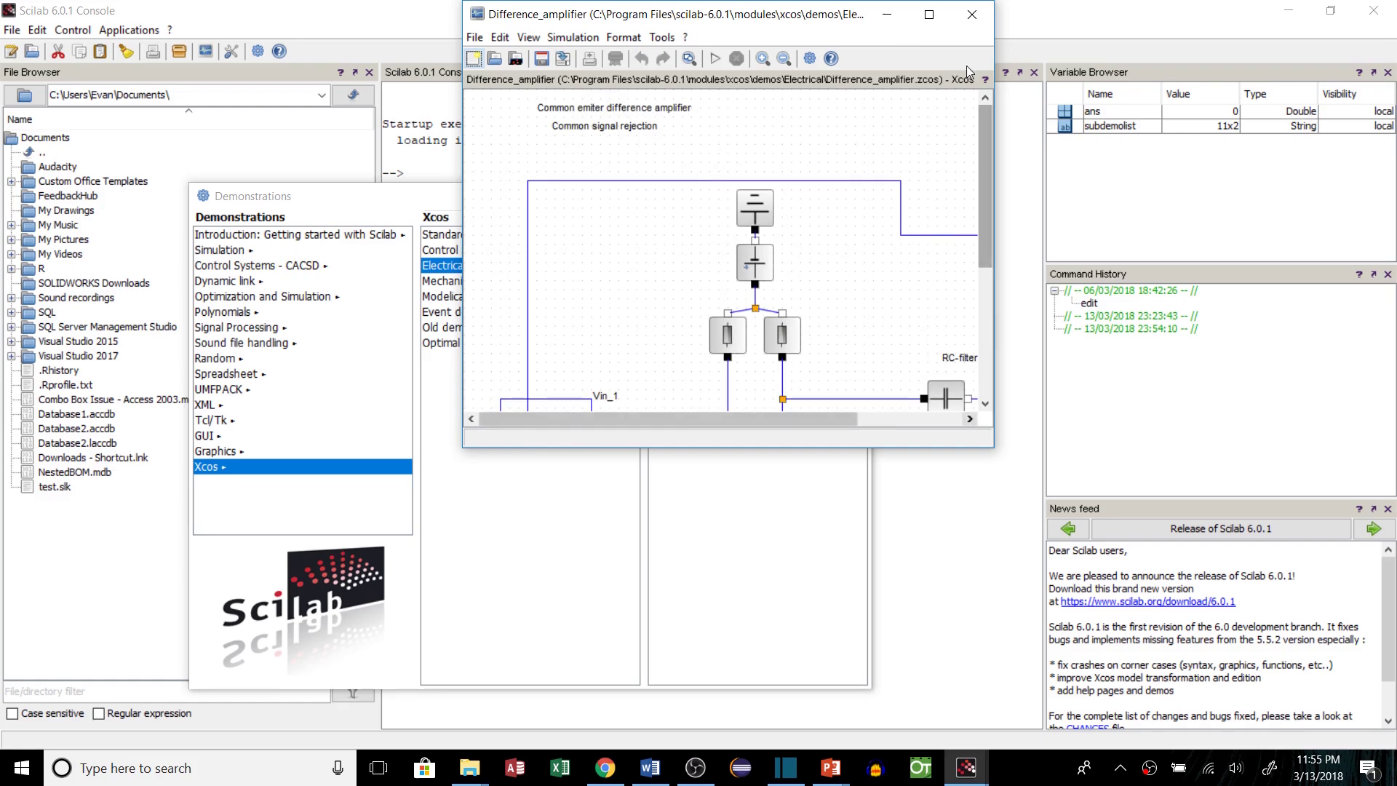
Check the scope block settings and run the Xcos difference amplifier simulation
double_click(639, 233)
left_click(679, 573)
left_click(253, 52)
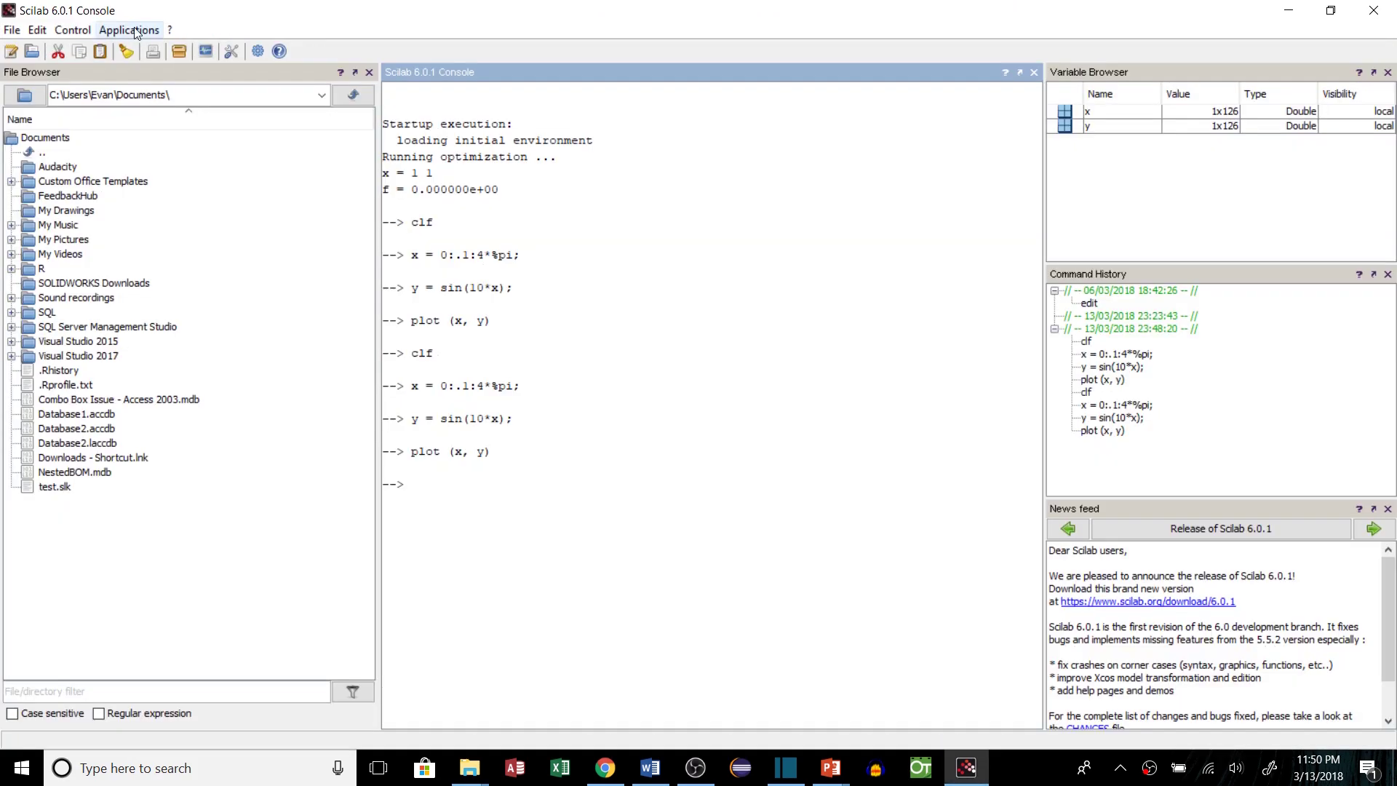
Launch the bike simulation and further demos, dismissing their messages
left_click(169, 29)
left_click(219, 50)
left_click(582, 277)
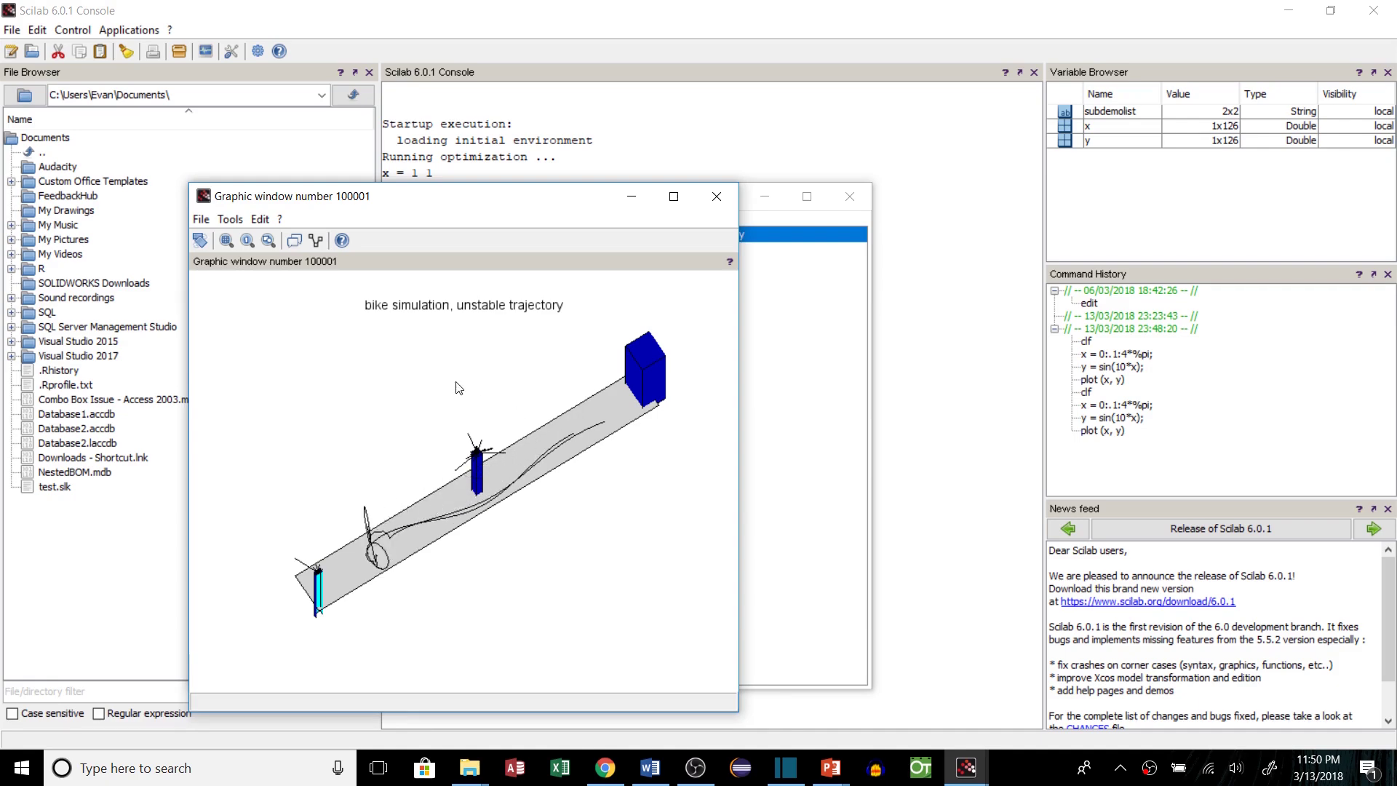
left_click(688, 248)
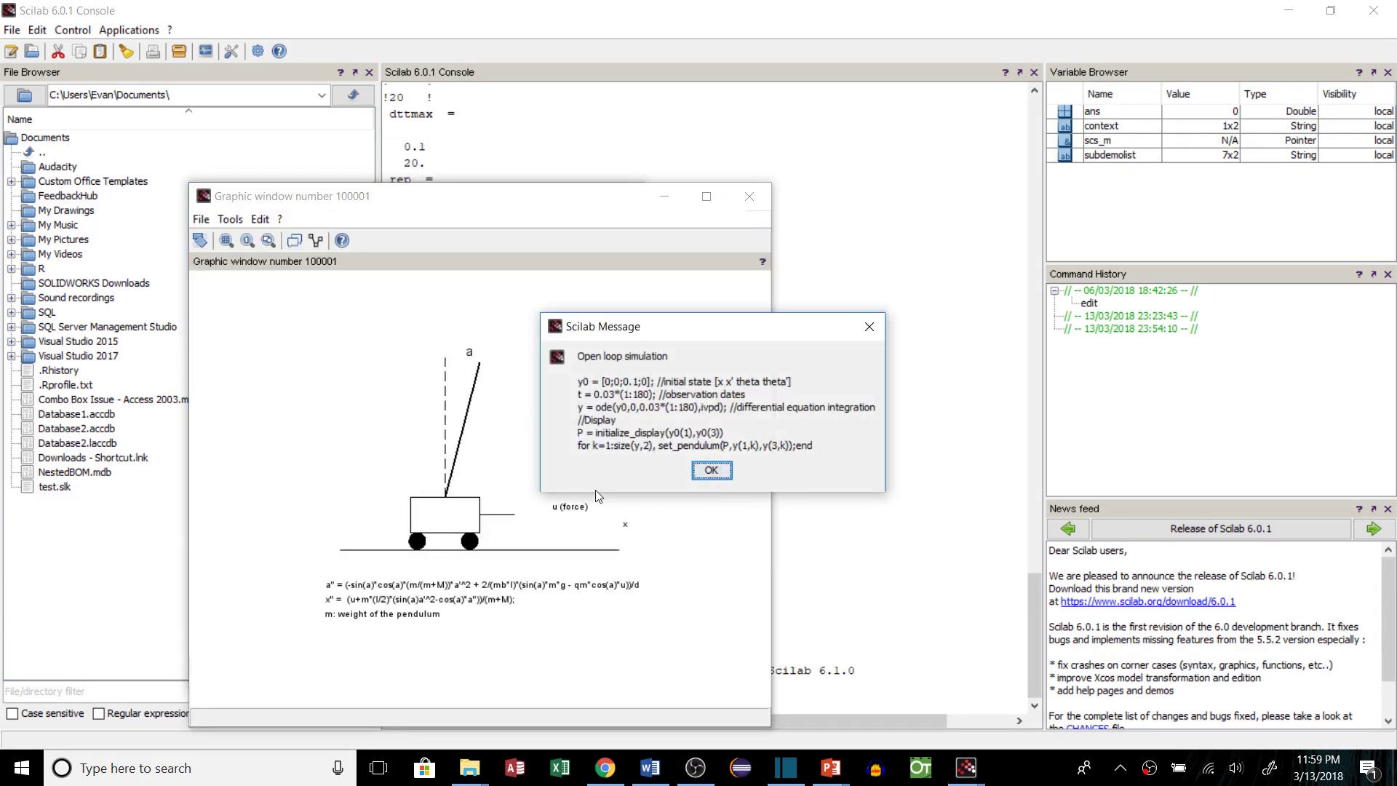
left_click(710, 470)
left_click(711, 469)
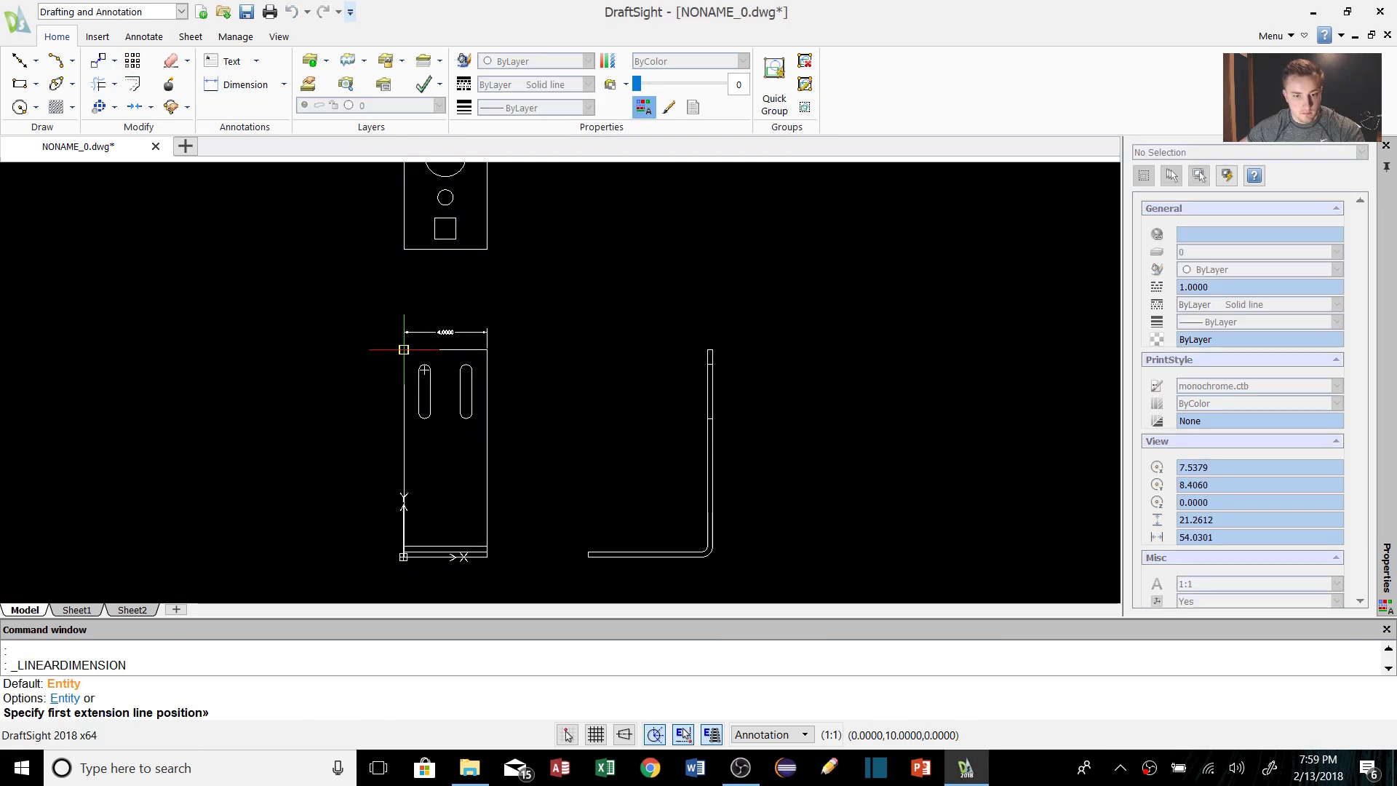
Dimension the right slot (2.6006) and the left slot (1.0000) of the bracket
left_click(370, 181)
left_click(370, 310)
left_click(474, 251)
key("Return")
left_click(270, 180)
key("Escape")
middle_click_drag(364, 198, 410, 342)
left_click(293, 298)
left_click(333, 328)
left_click(317, 283)
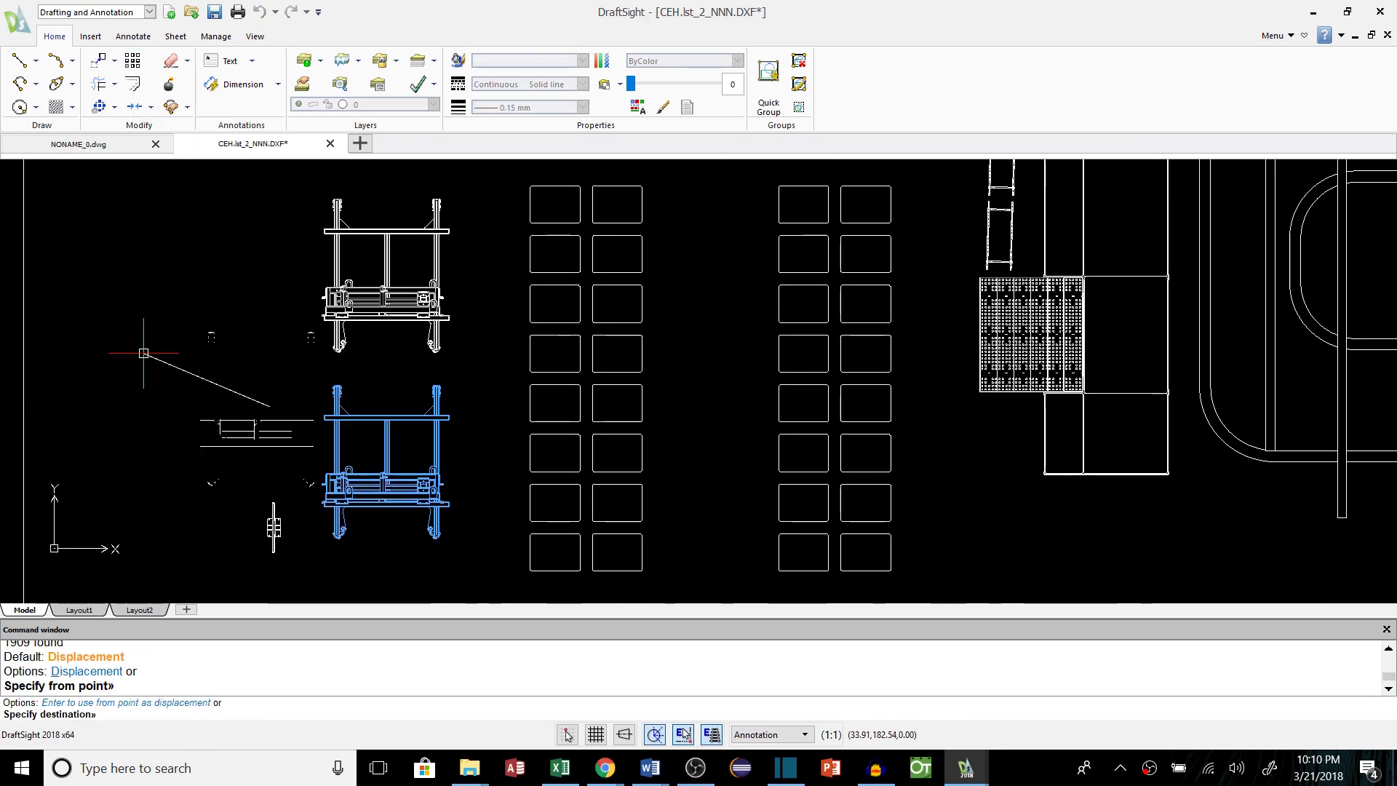
scroll(322, 461, "down", 2)
scroll(823, 403, "up", 3)
Move the equipment blocks to a new location and rotate them about a picked pivot
left_click(882, 353)
scroll(883, 352, "down", 2)
scroll(837, 316, "up", 2)
scroll(837, 315, "down", 2)
left_click(484, 281)
scroll(484, 281, "down", 3)
left_click(755, 484)
left_click(114, 61)
left_click(141, 135)
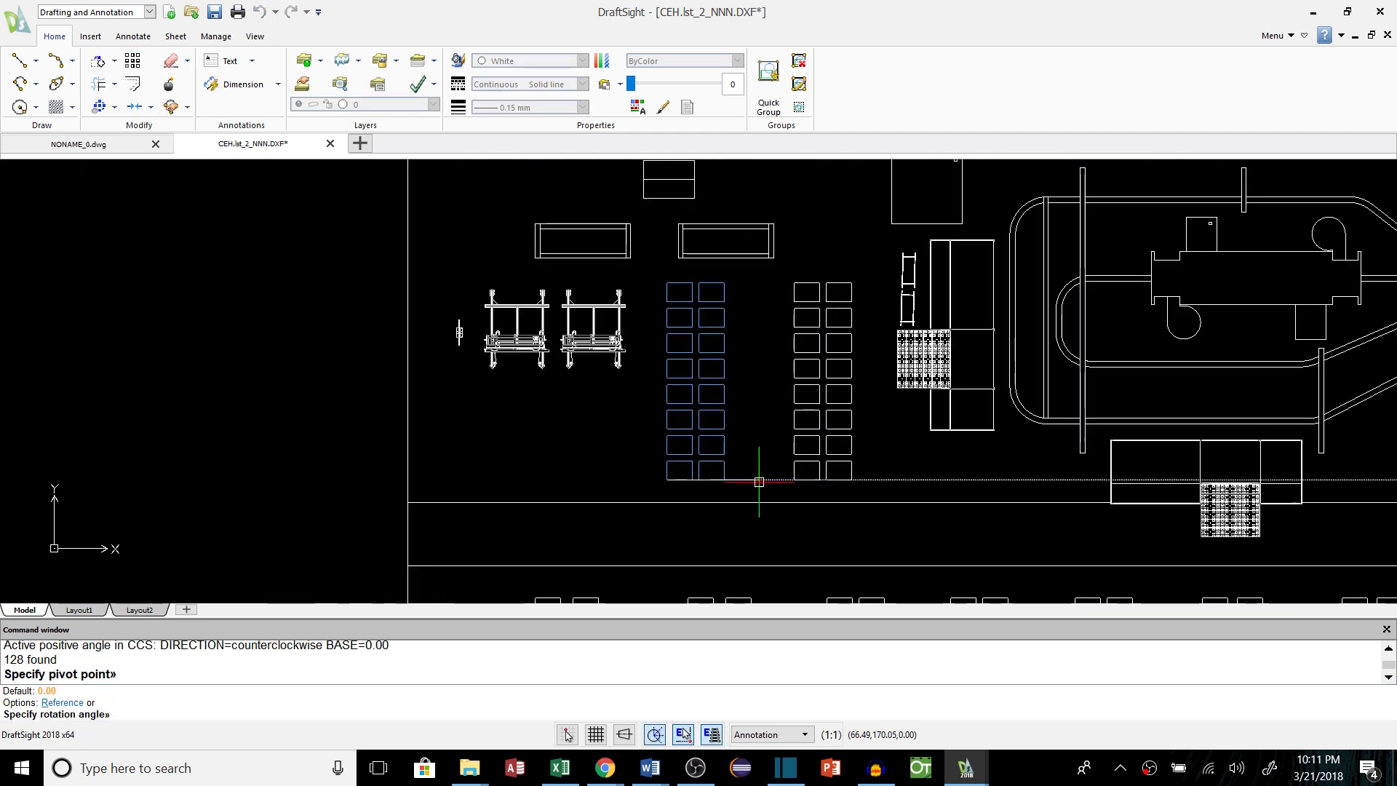
left_click(667, 352)
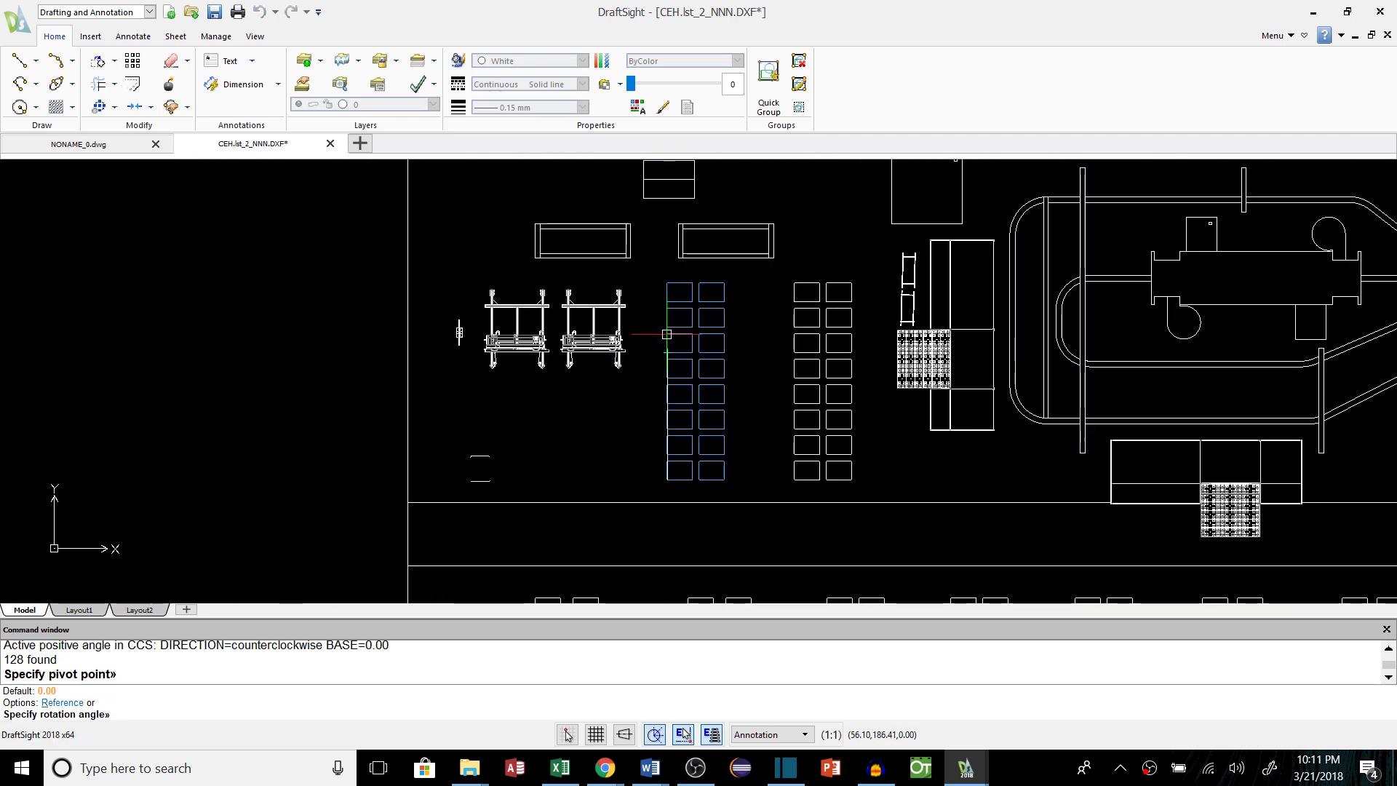
left_click(668, 334)
scroll(668, 335, "down", 3)
scroll(936, 405, "up", 3)
Select another block and begin moving it from a picked base point
left_click(452, 317)
left_click(114, 60)
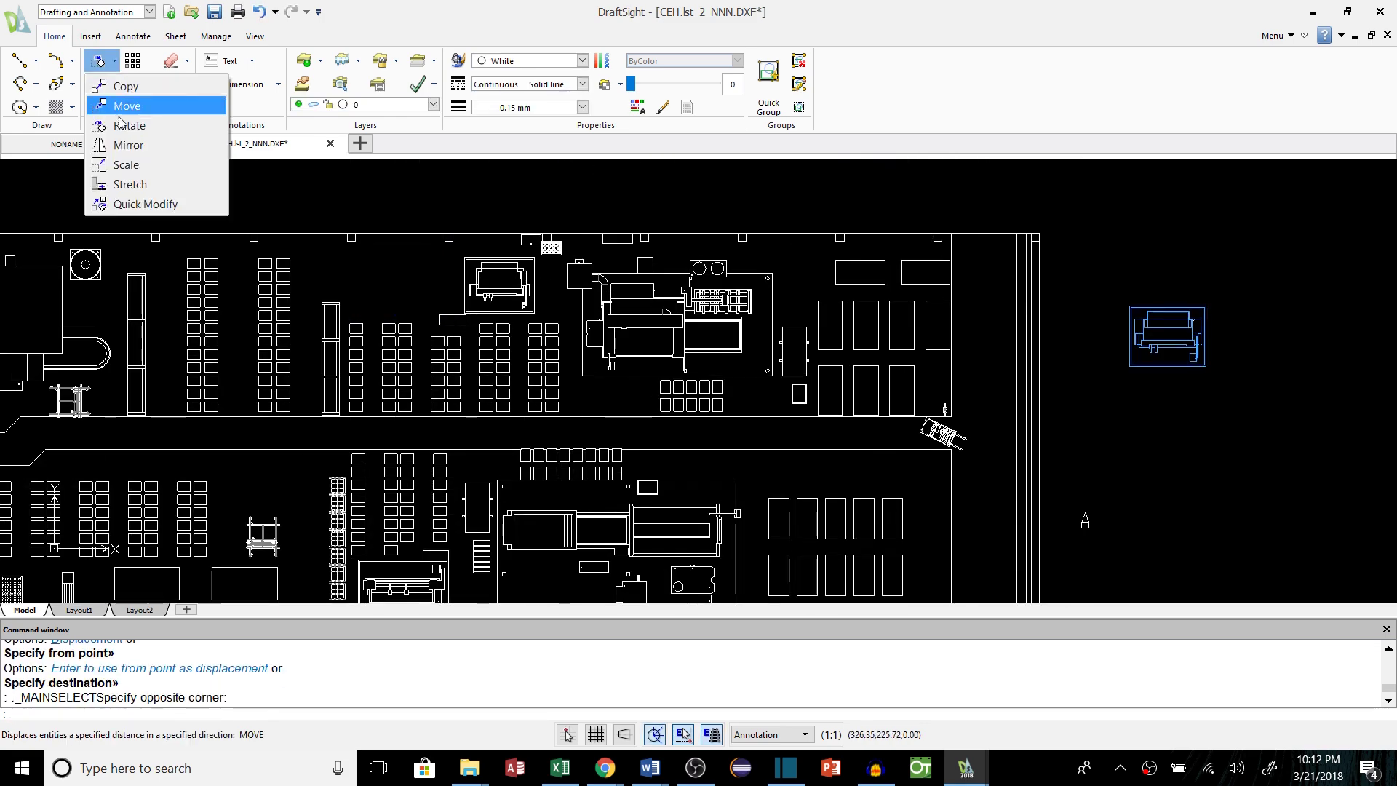
left_click(123, 129)
left_click(1263, 415)
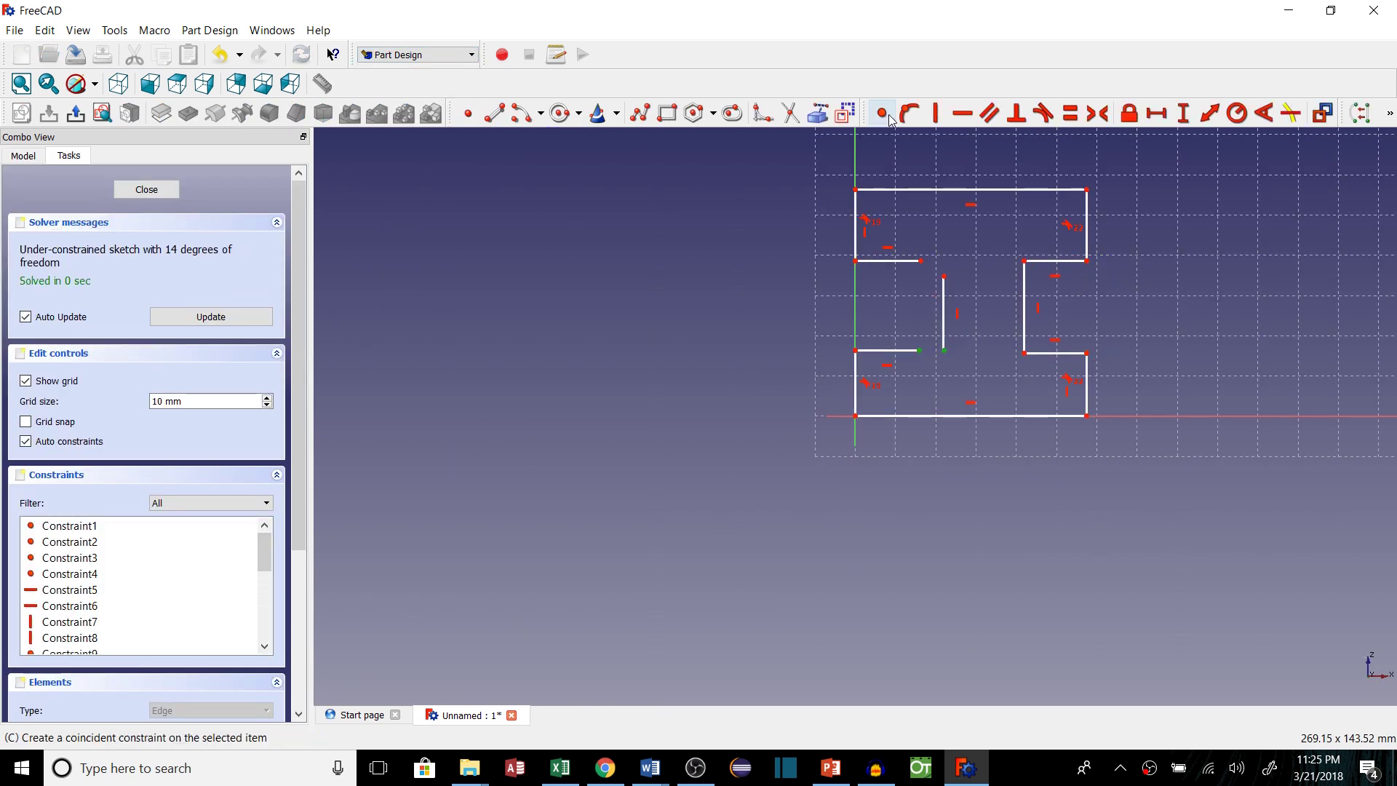
Open Sketch001 for editing
right_click(79, 244)
left_click(109, 234)
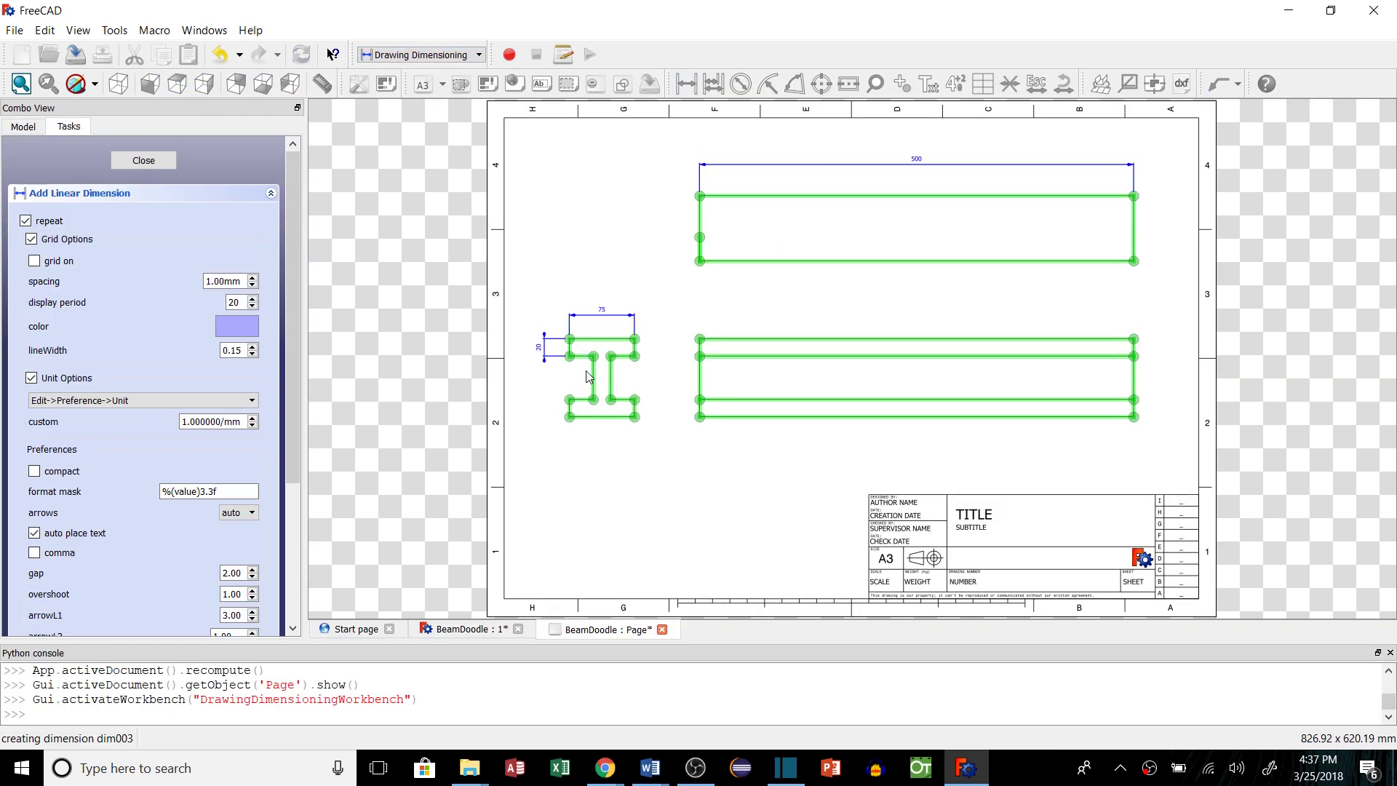
Add the 50 and 90 vertical dimensions beside the I-profile on the drawing sheet
left_click(570, 356)
left_click(570, 401)
left_click(537, 377)
left_click(571, 340)
left_click(570, 416)
left_click(524, 378)
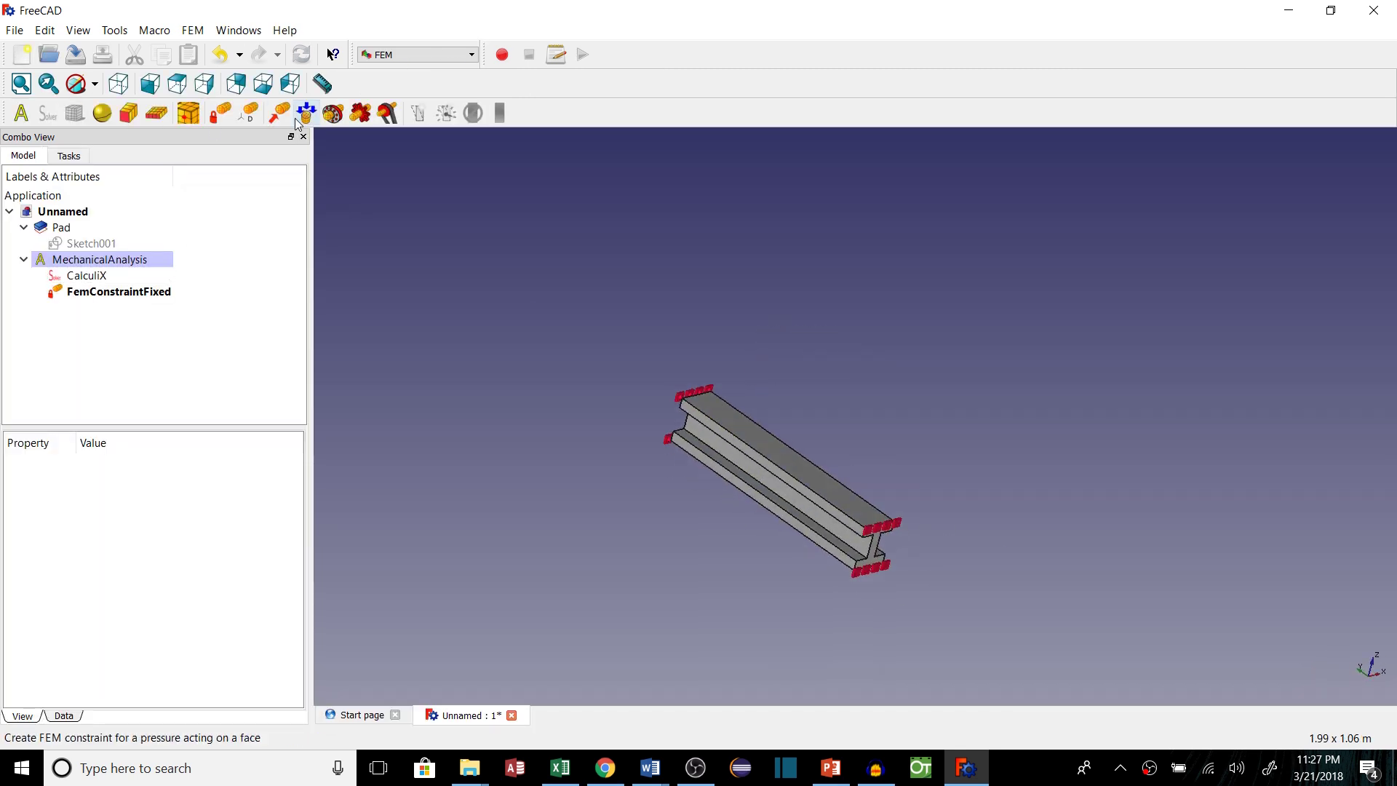
Apply a pressure load to the beam's top face and generate its finite element mesh
left_click(306, 113)
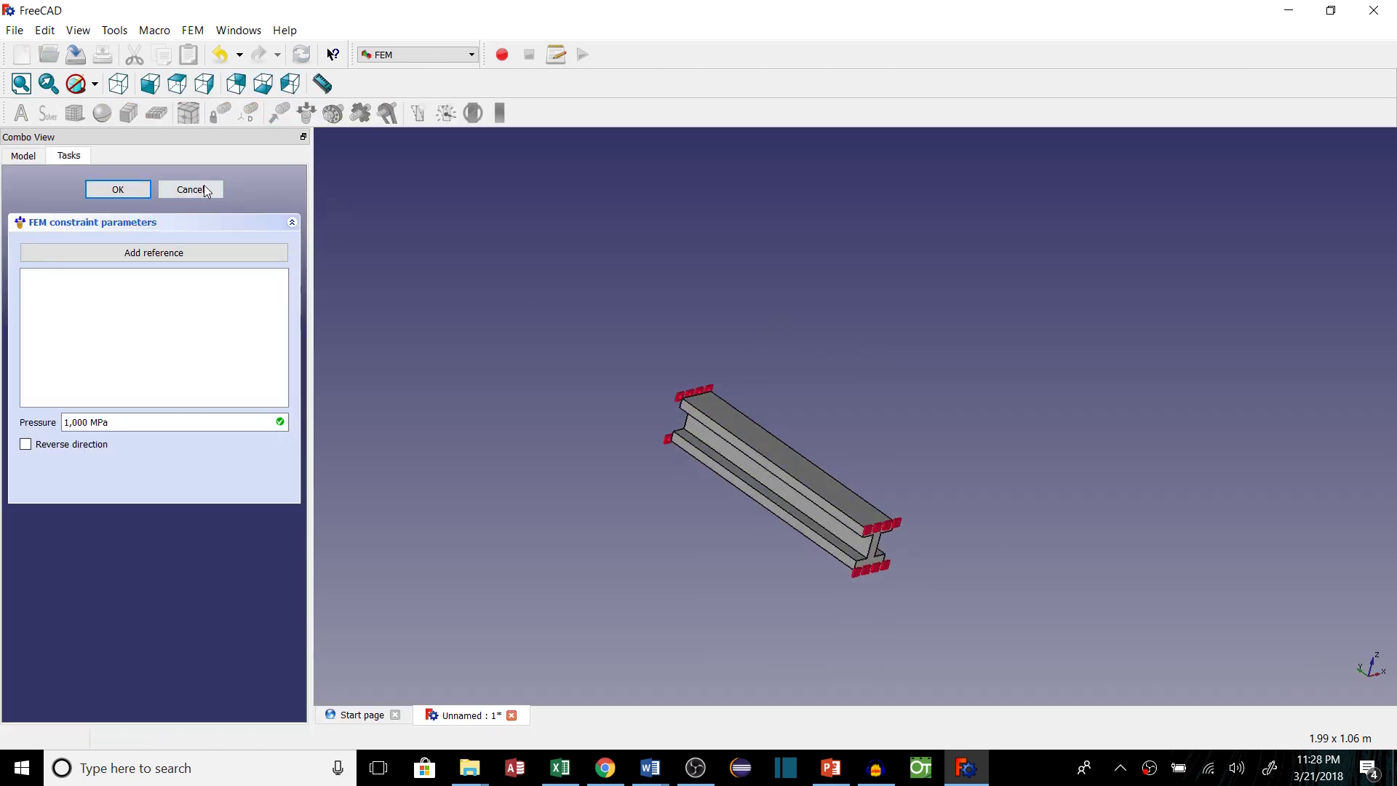
left_click(118, 189)
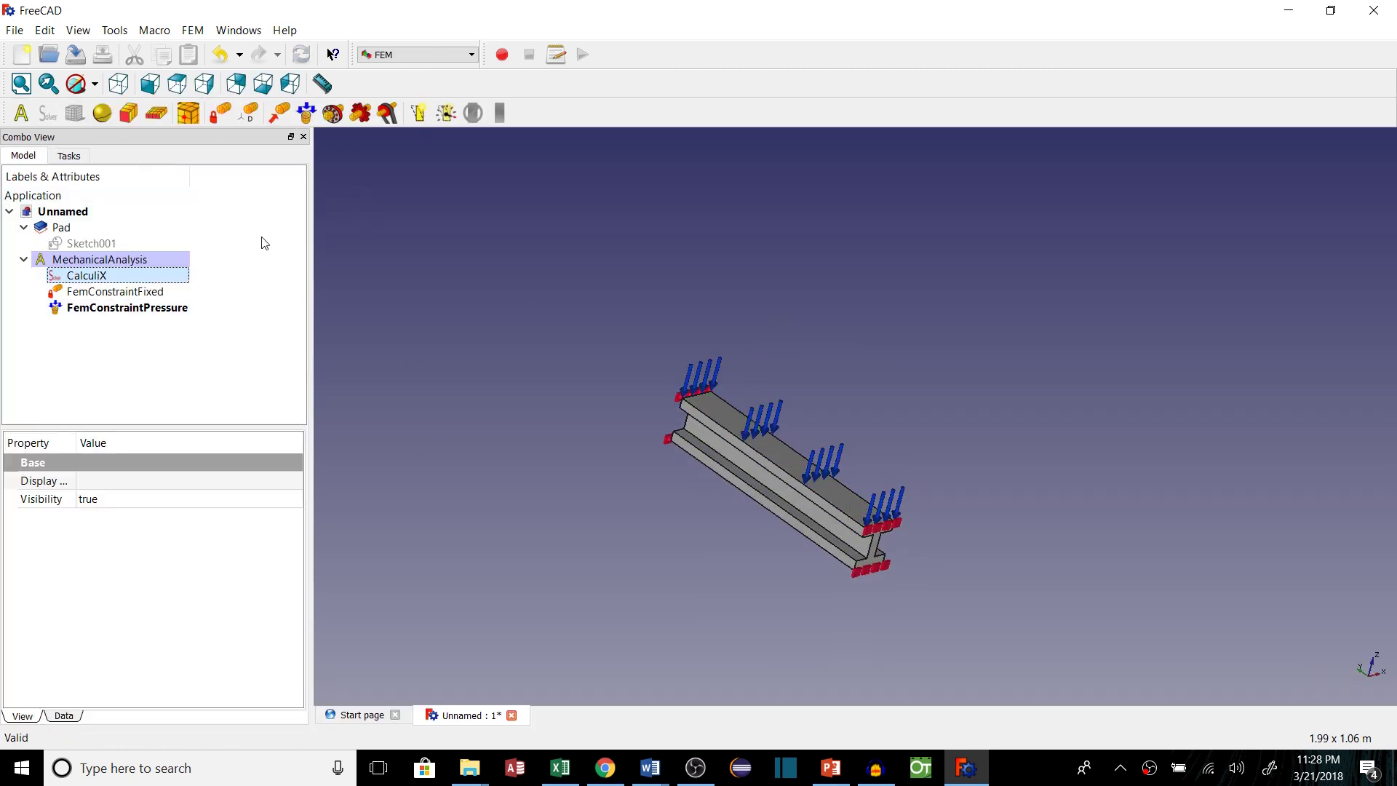
left_click(154, 189)
left_click(127, 112)
left_click(81, 187)
Run the CalculiX solver on the beam analysis
double_click(86, 276)
left_click(83, 343)
left_click(149, 368)
left_click(156, 190)
Show the deformed beam coloured by von Mises stress
double_click(85, 356)
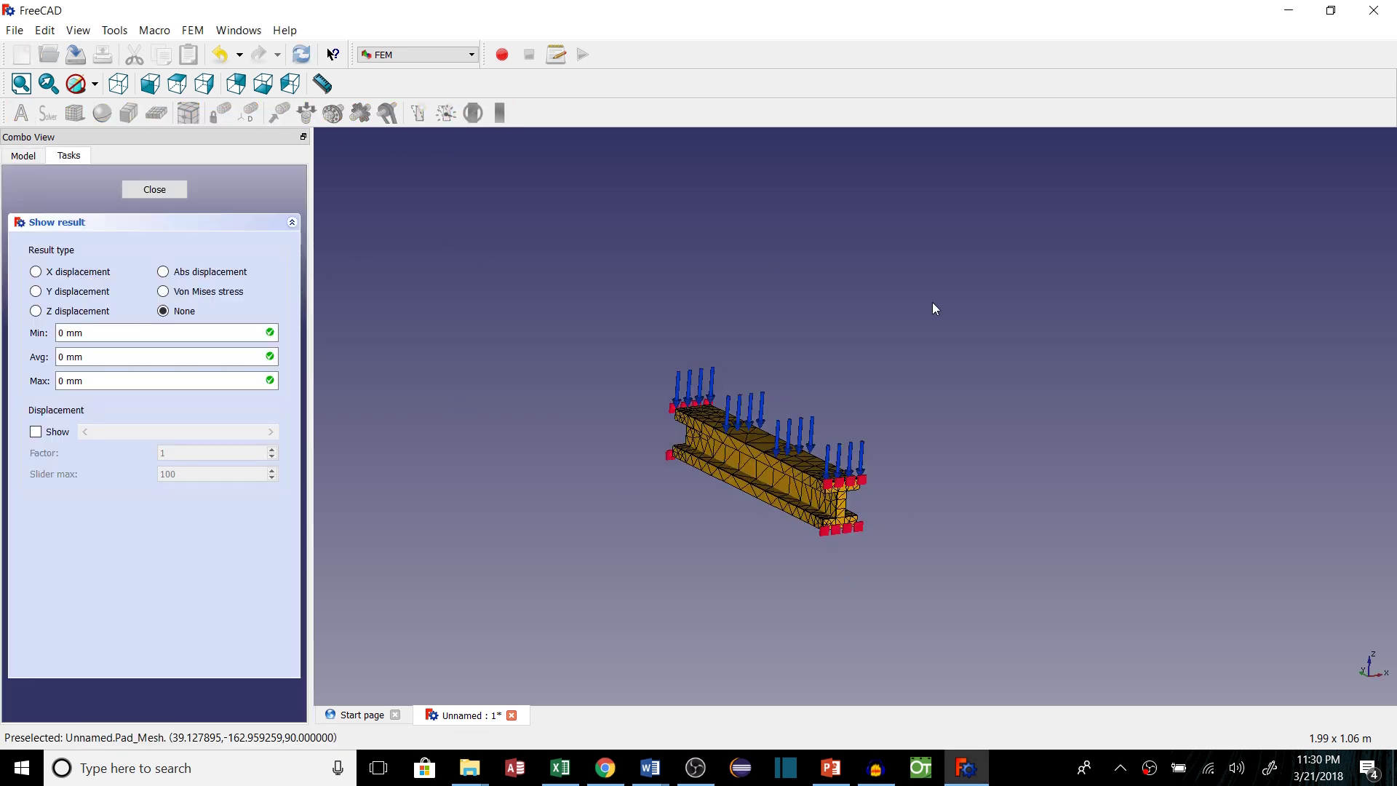
left_click(162, 272)
left_click(35, 431)
left_click(163, 291)
scroll(829, 553, "up", 5)
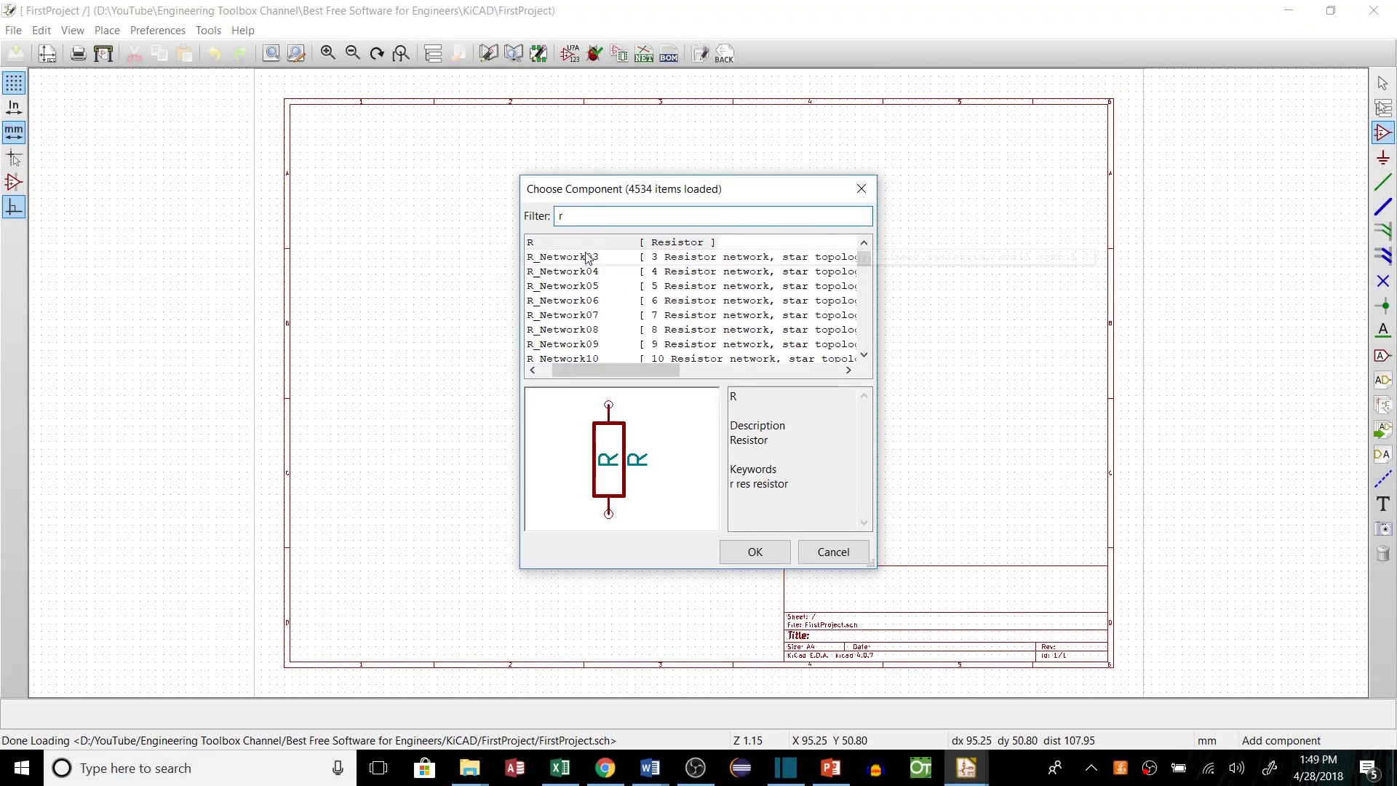
Place a resistor on the TL0744CN amplifier schematic
key("Return")
left_click(513, 239)
left_click(535, 235)
key("Return")
scroll(535, 236, "up", 3)
key("Escape")
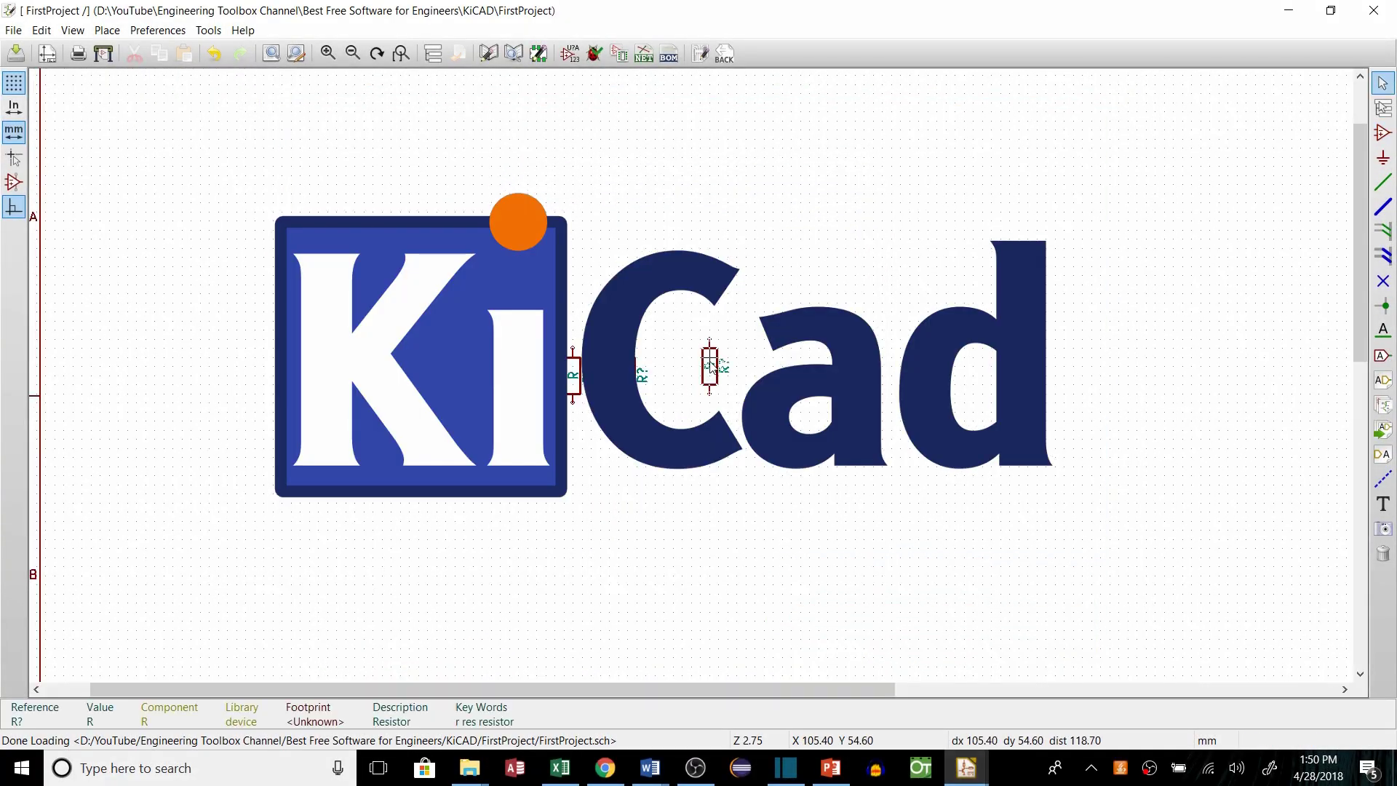
Fix the microphone symbol and place a ground symbol below the resistor
left_click(606, 768)
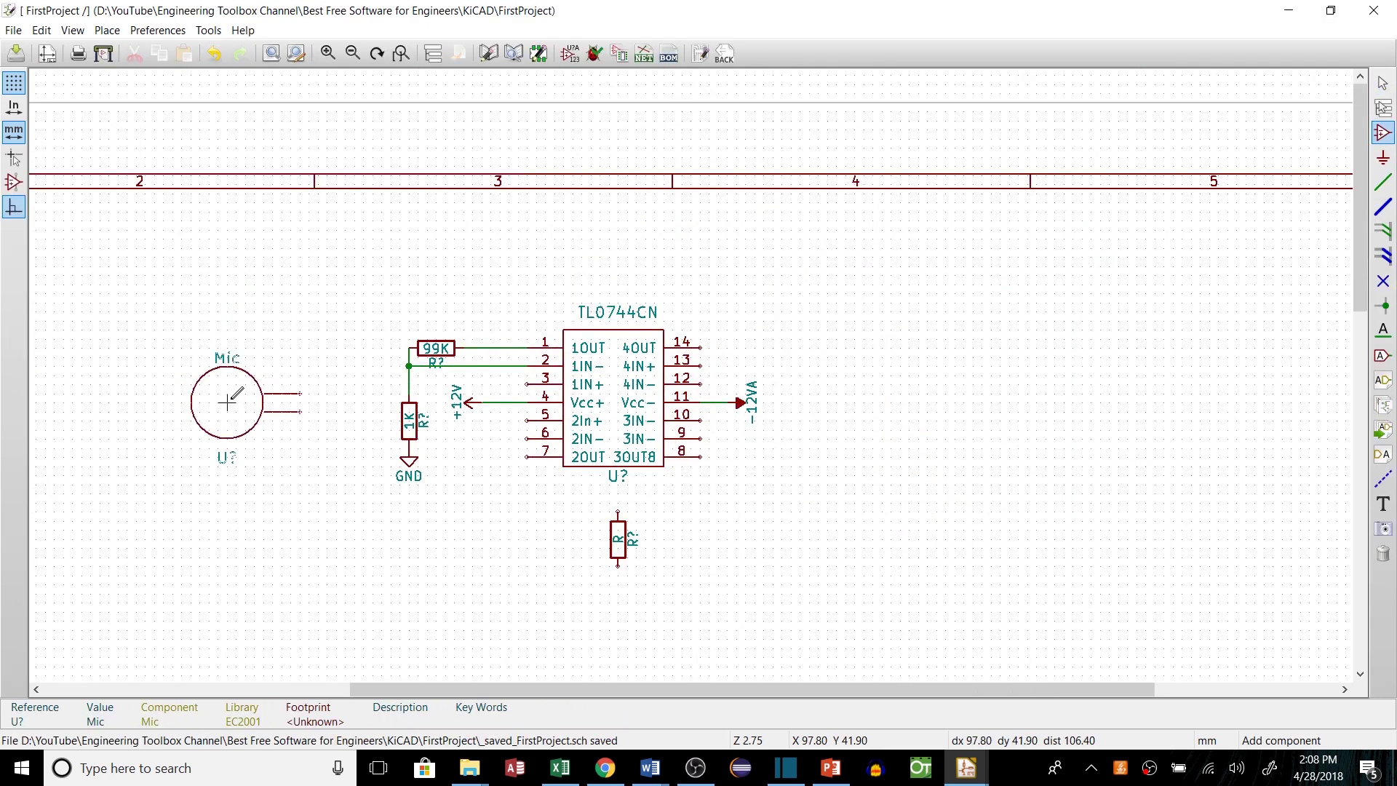
left_click(230, 393)
scroll(922, 471, "up", 2)
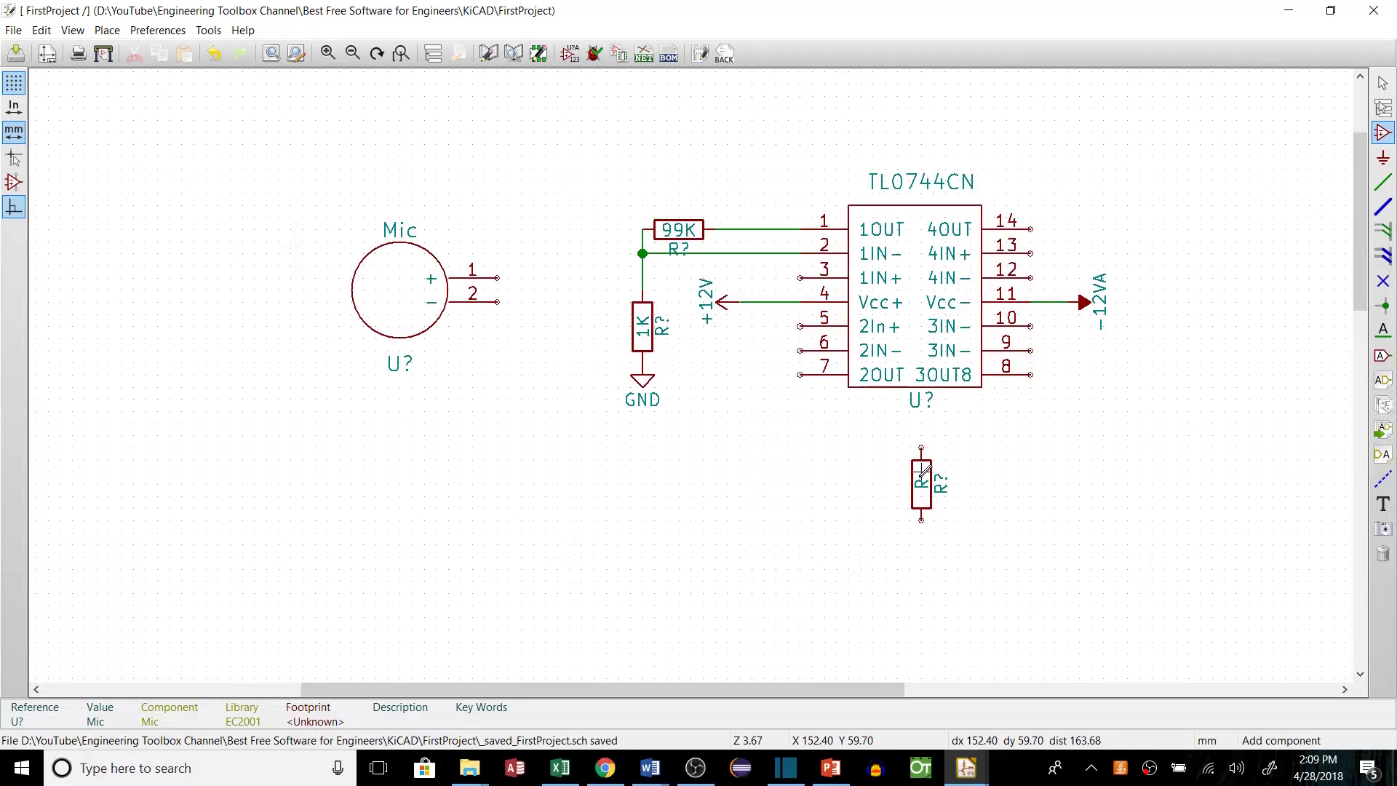
left_click(497, 313)
type("aC")
Place a C_Small capacitor beside the resistor and start a wire toward the +12V pin
key("Down")
key("Down")
key("Return")
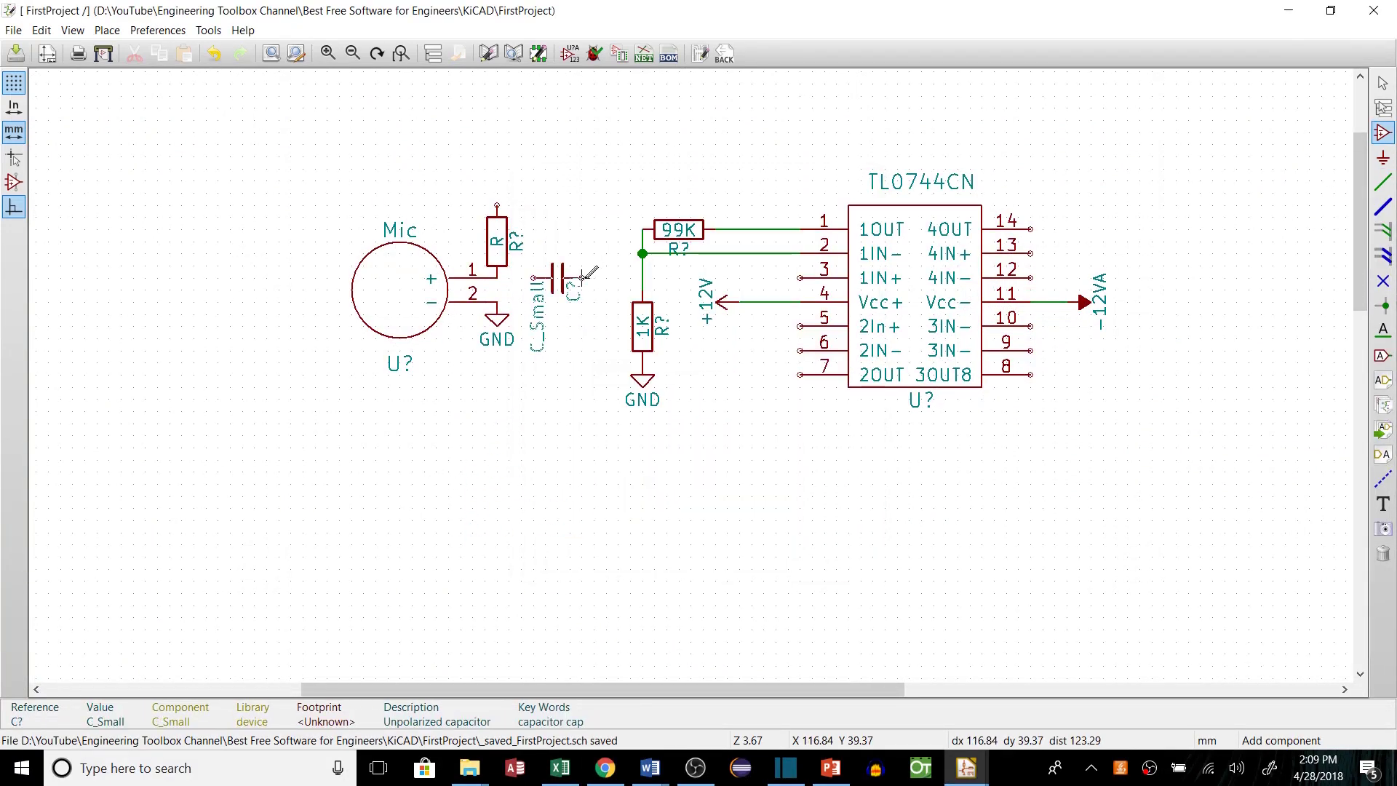
left_click(589, 273)
key("w")
left_click(583, 423)
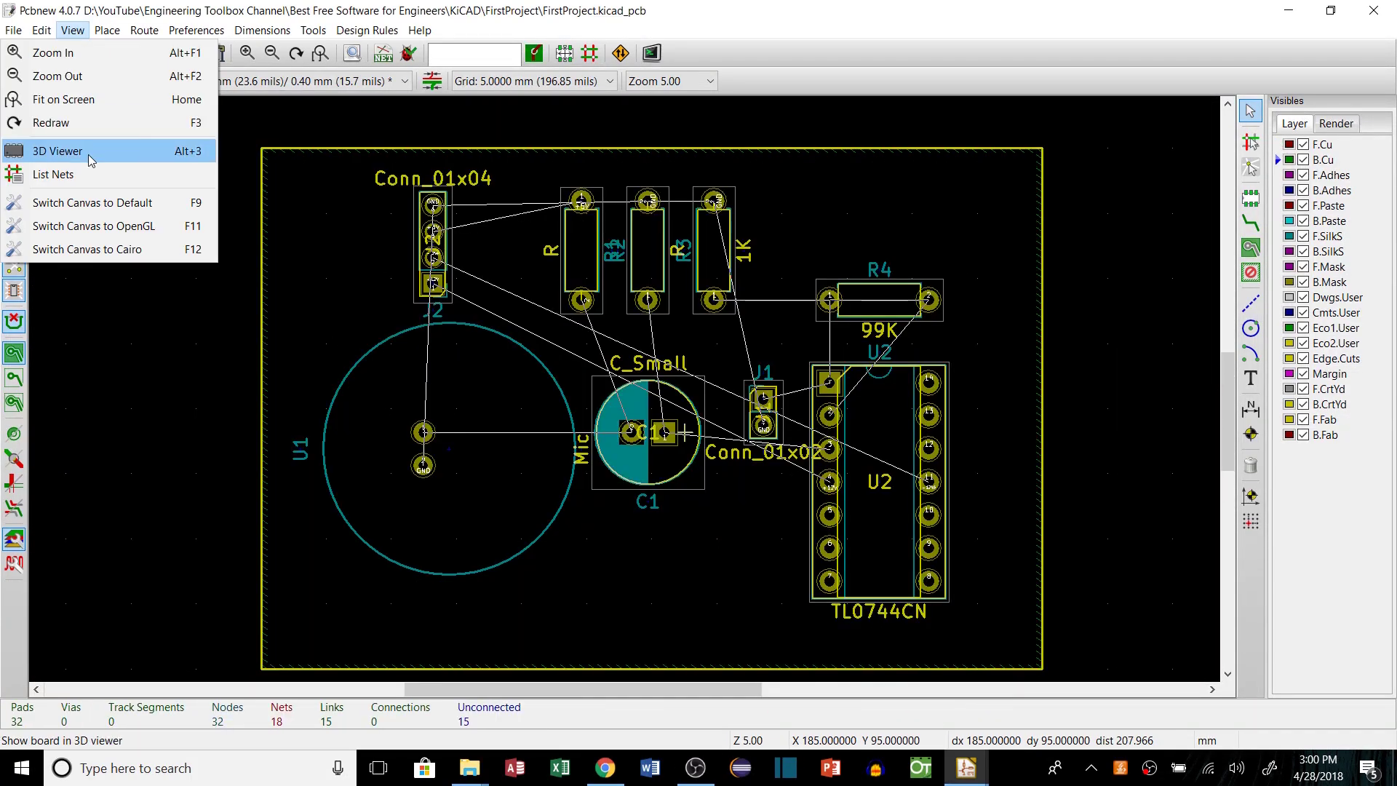
View the board in 3D, route a track from the microphone pad, then view it tilted
left_click(90, 155)
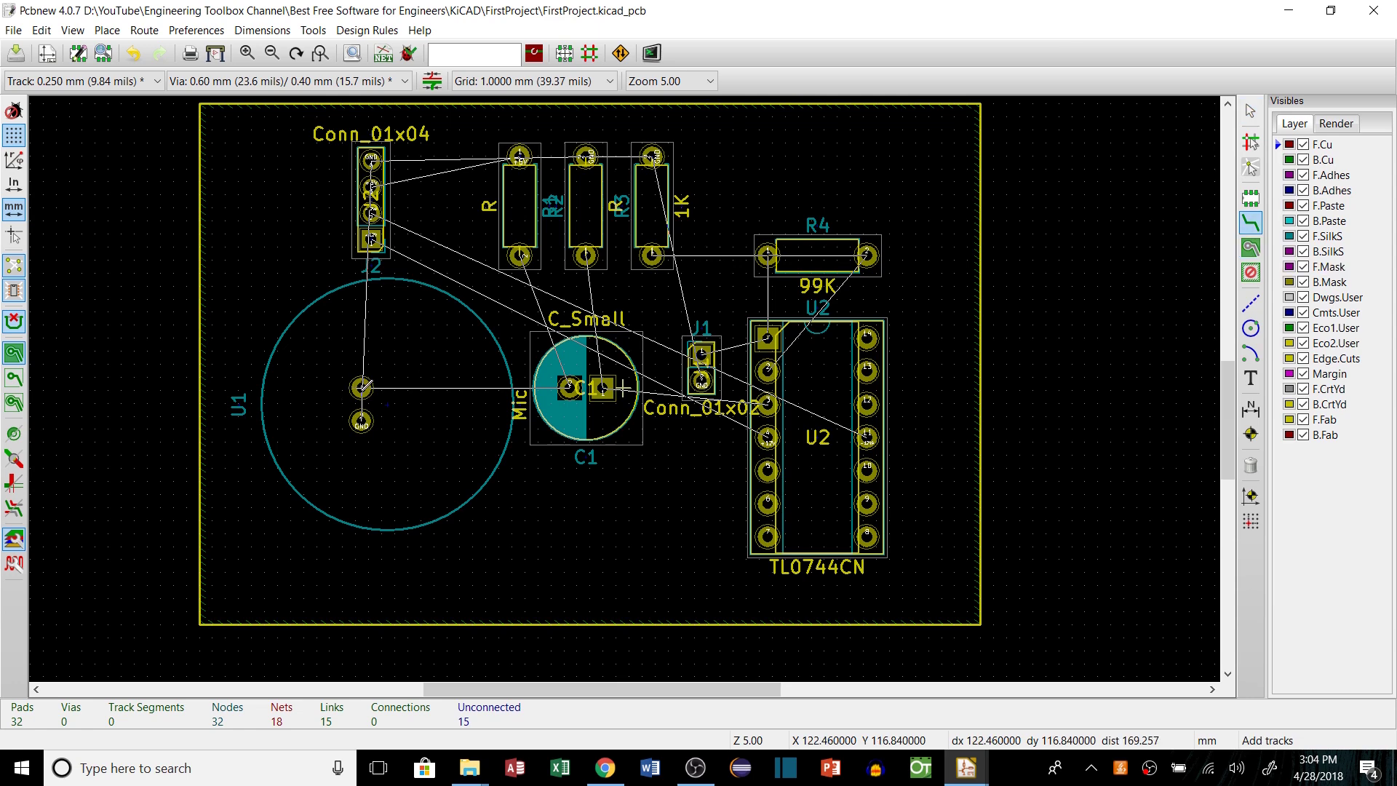
left_click(361, 387)
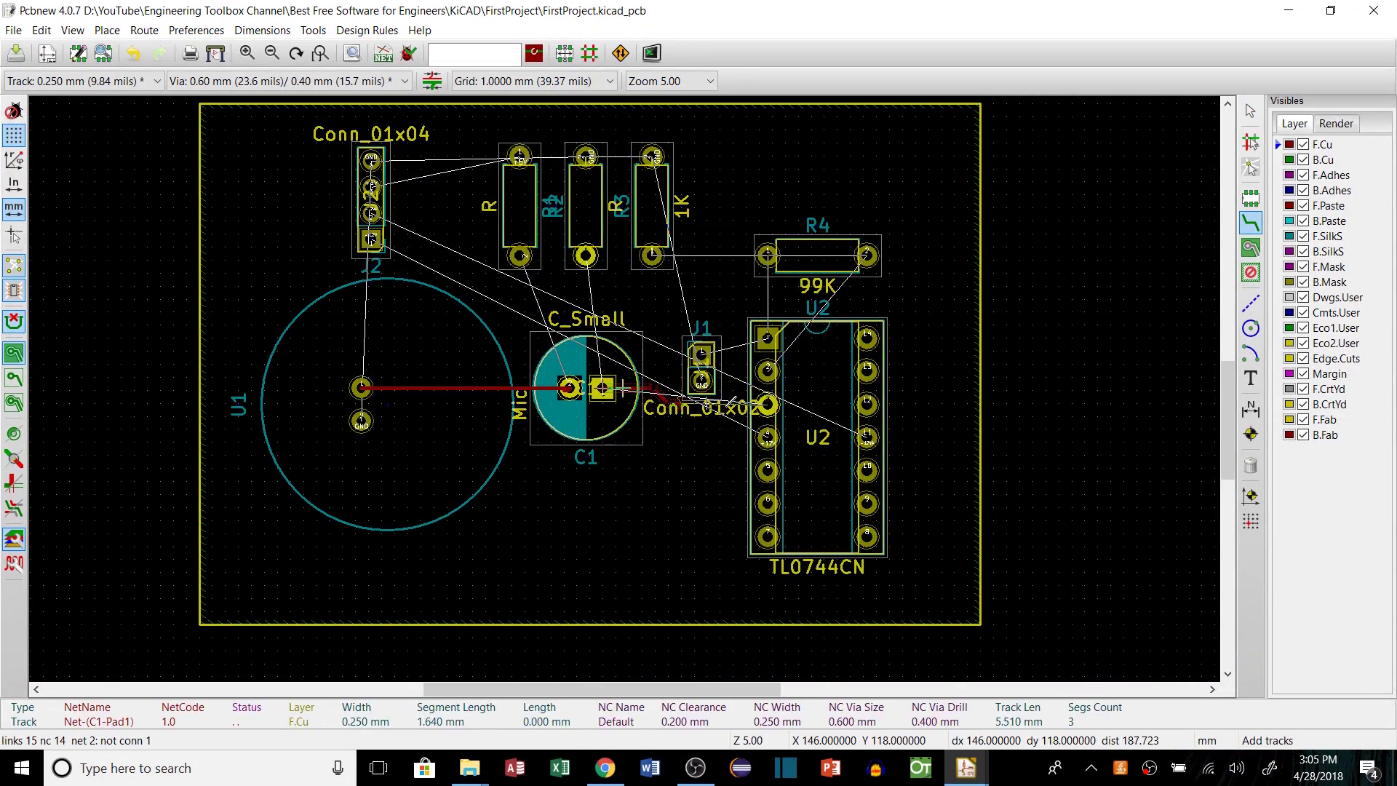
left_click(63, 146)
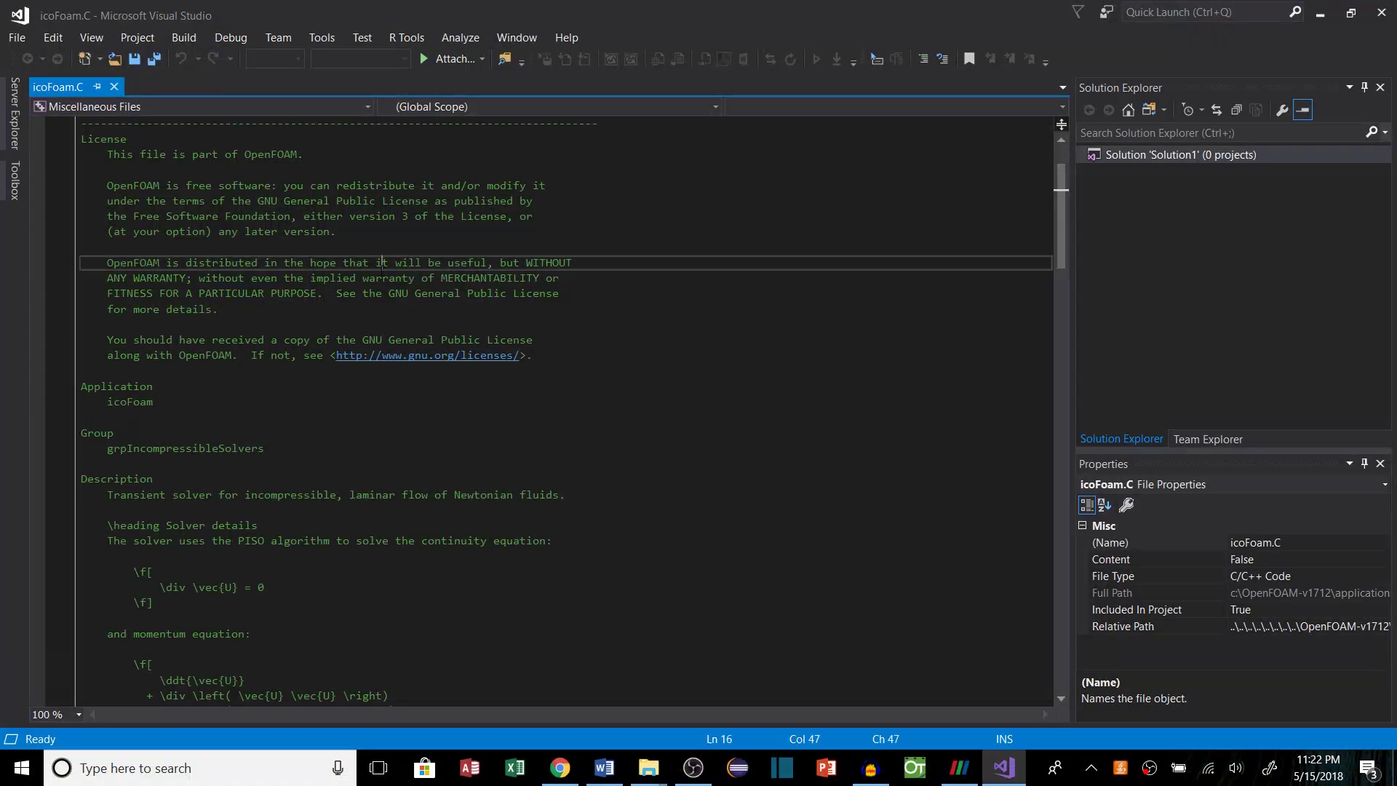
scroll(324, 425, "down", 10)
scroll(323, 425, "down", 10)
scroll(324, 424, "down", 10)
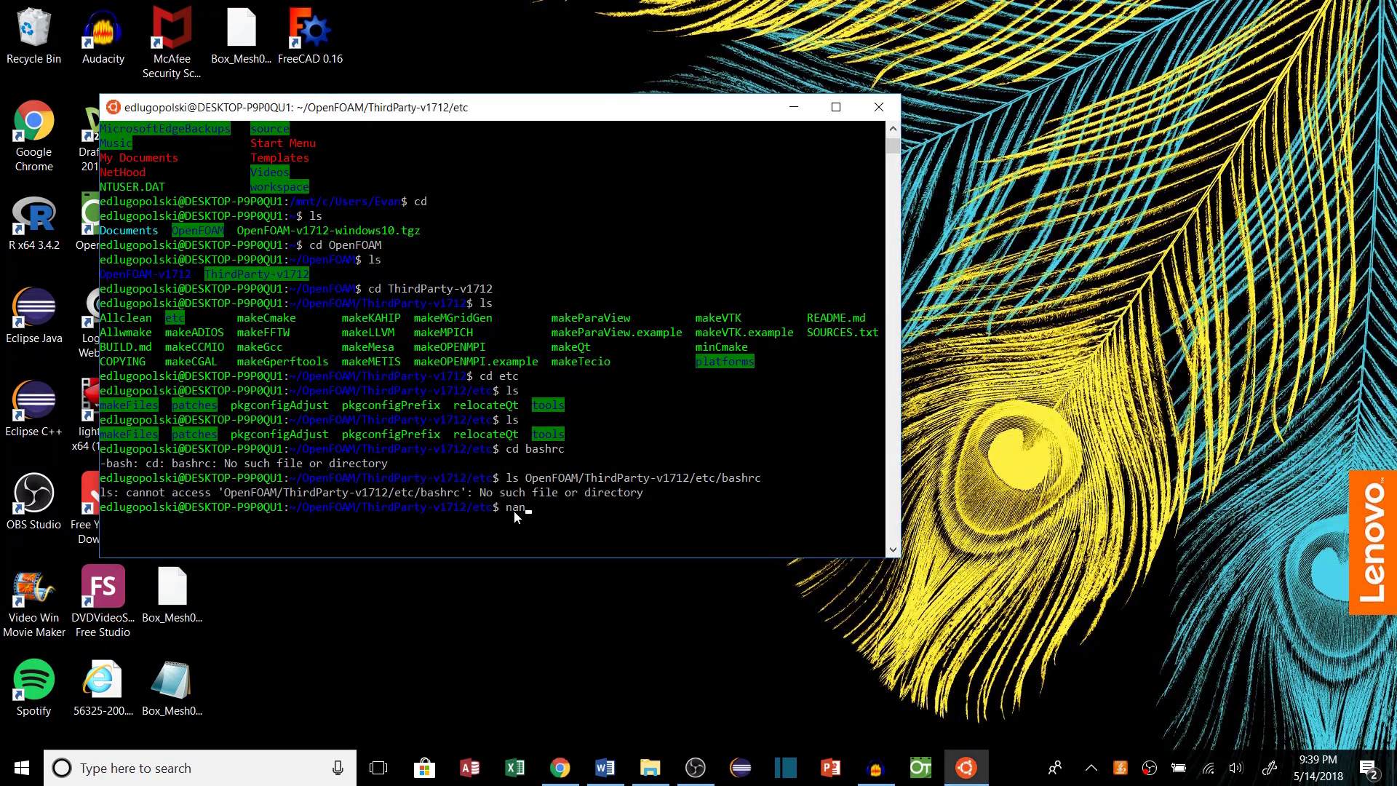
type("o .bashrc")
Add the OpenFOAM source line to the end of .bashrc in nano and save it
key("Return")
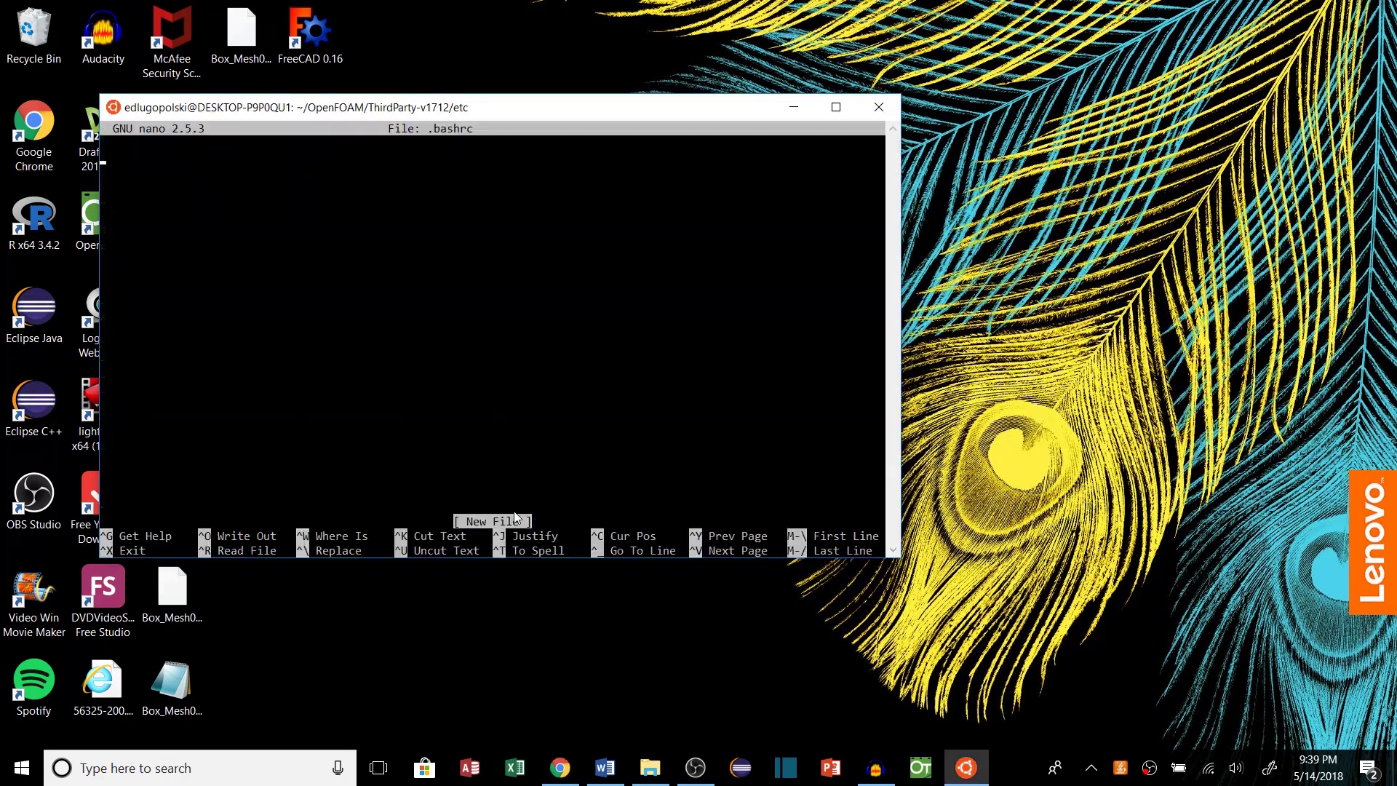
type("nano .bashrc")
key("Return")
key("Page_Down")
key("Page_Down")
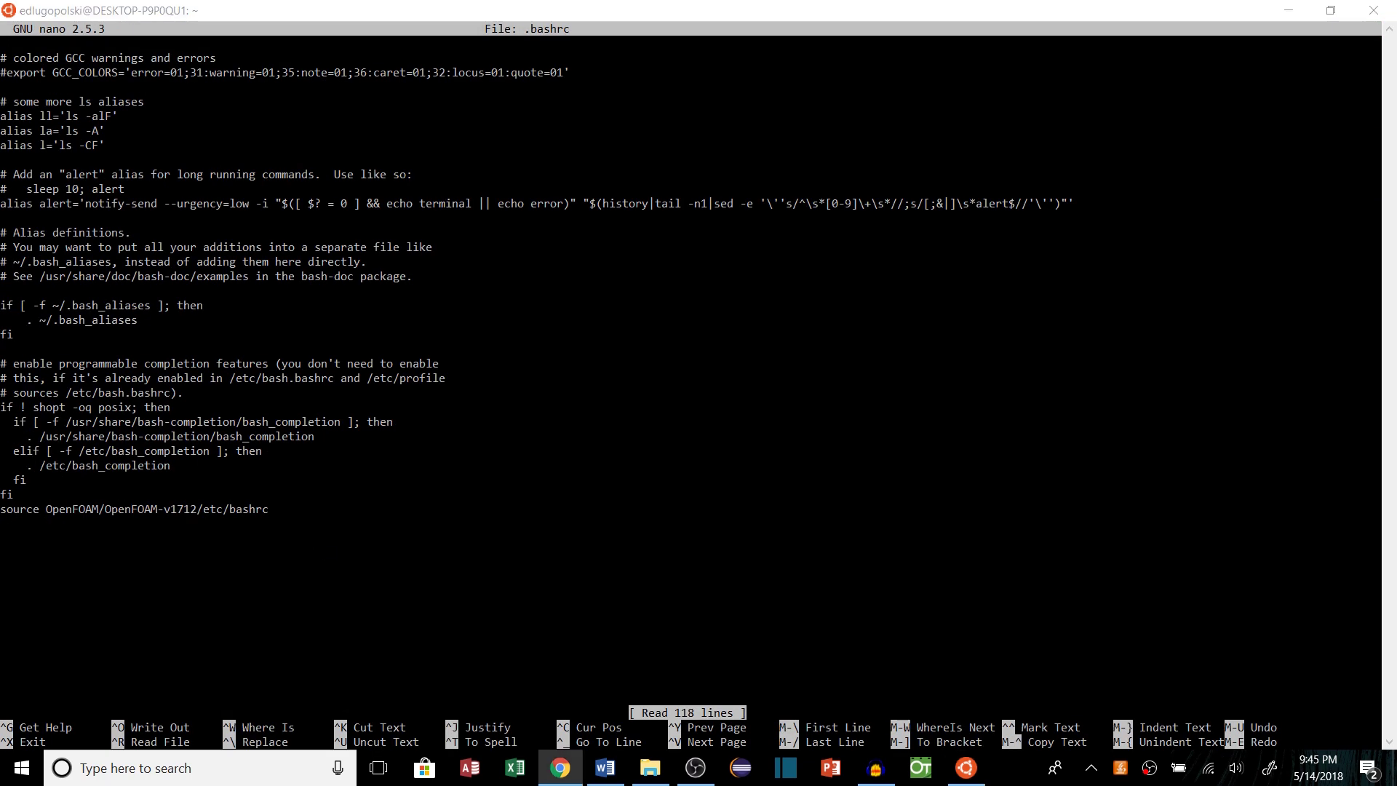
key("ctrl+o")
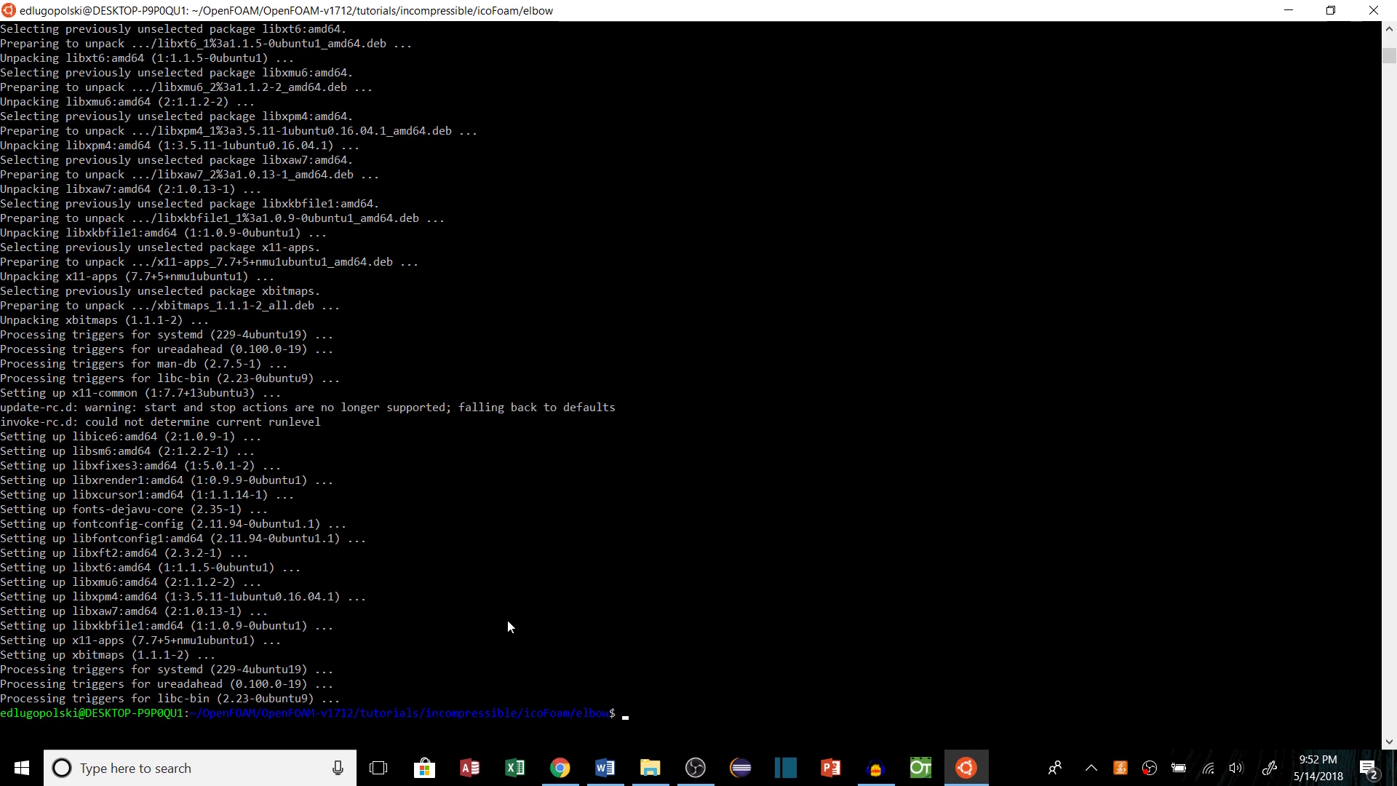
type("is.constant/")
List the contents of the elbow case folder and its constant subfolder
key("Return")
type("Is.constant/")
key("Return")
type("ls")
key("Return")
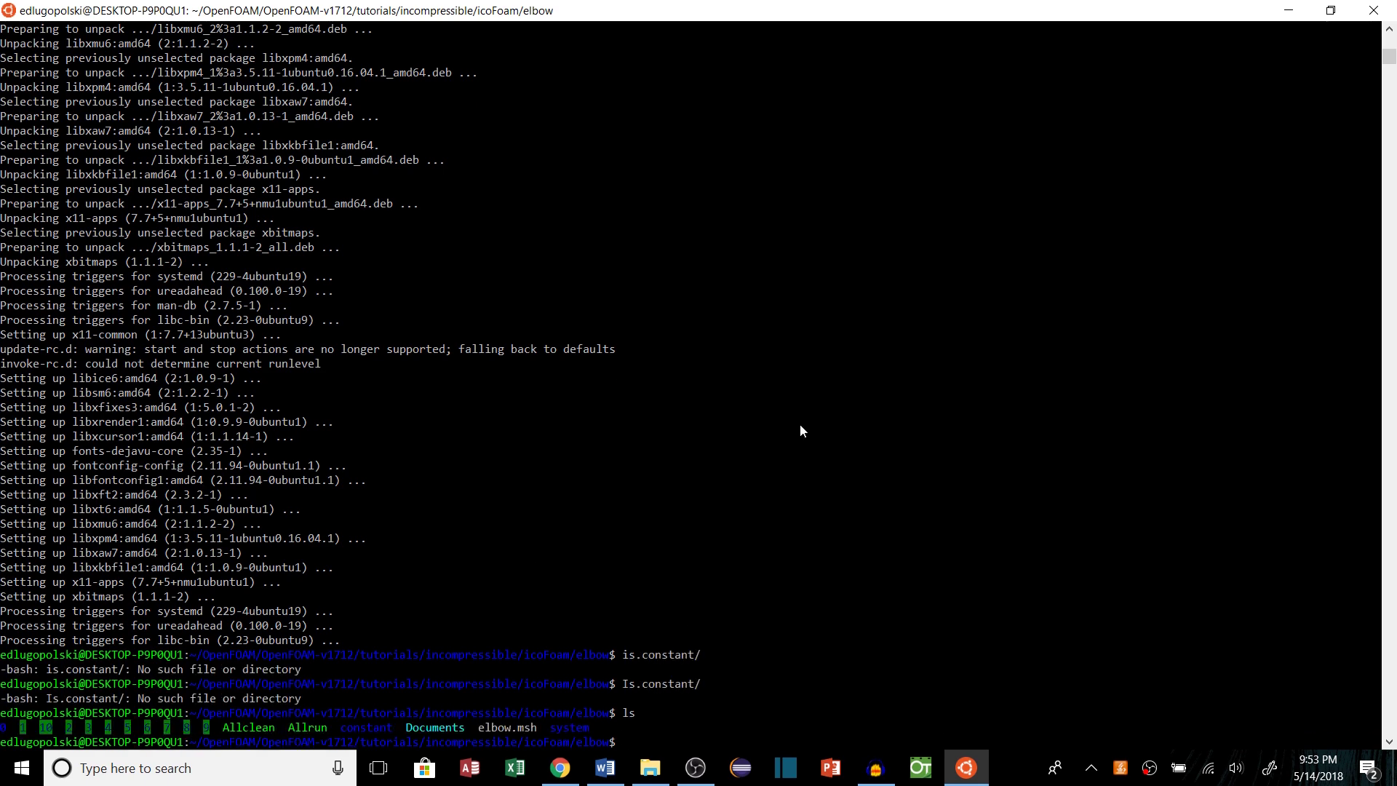
key("Tab")
key("Return")
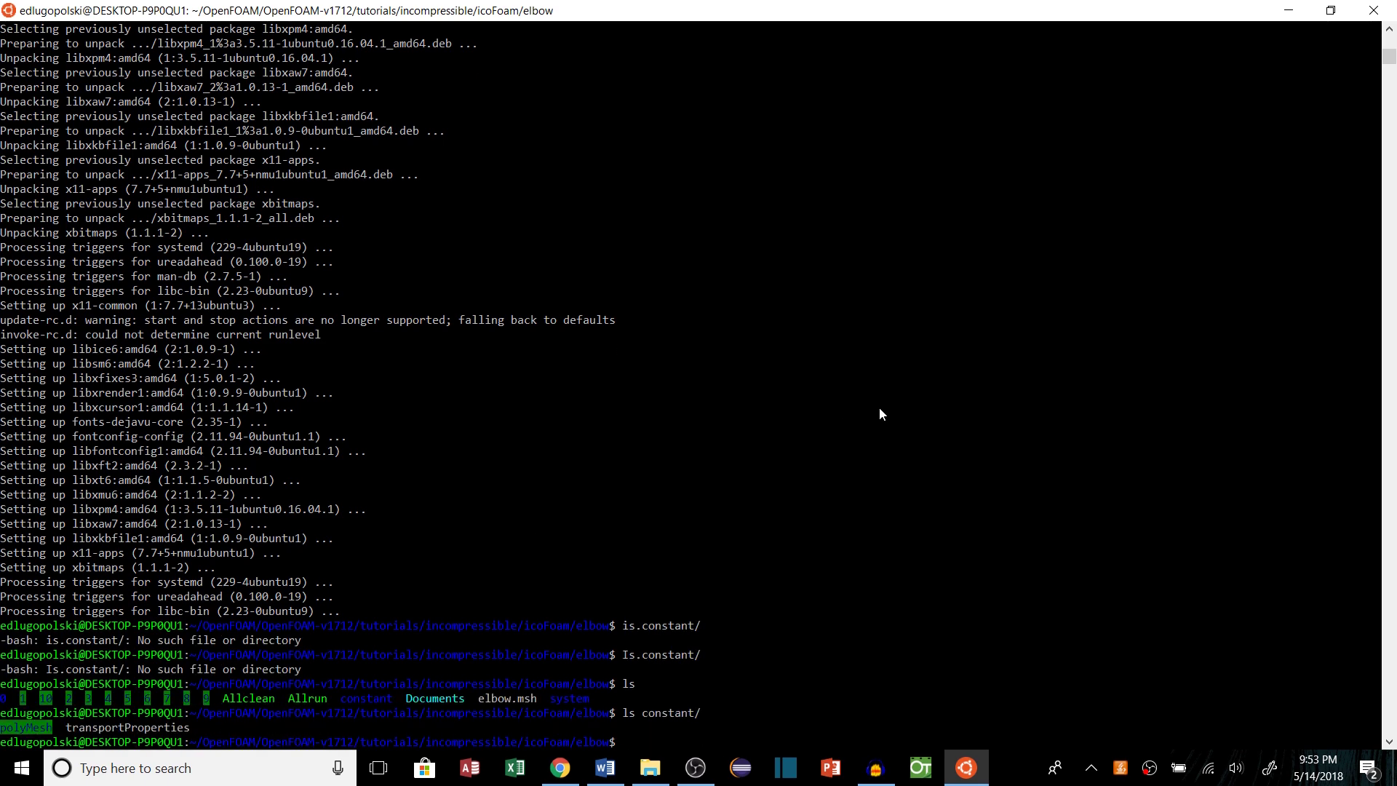
type("icoFoam")
Run the icoFoam solver on the elbow case, checking the case and polyMesh folders
key("Return")
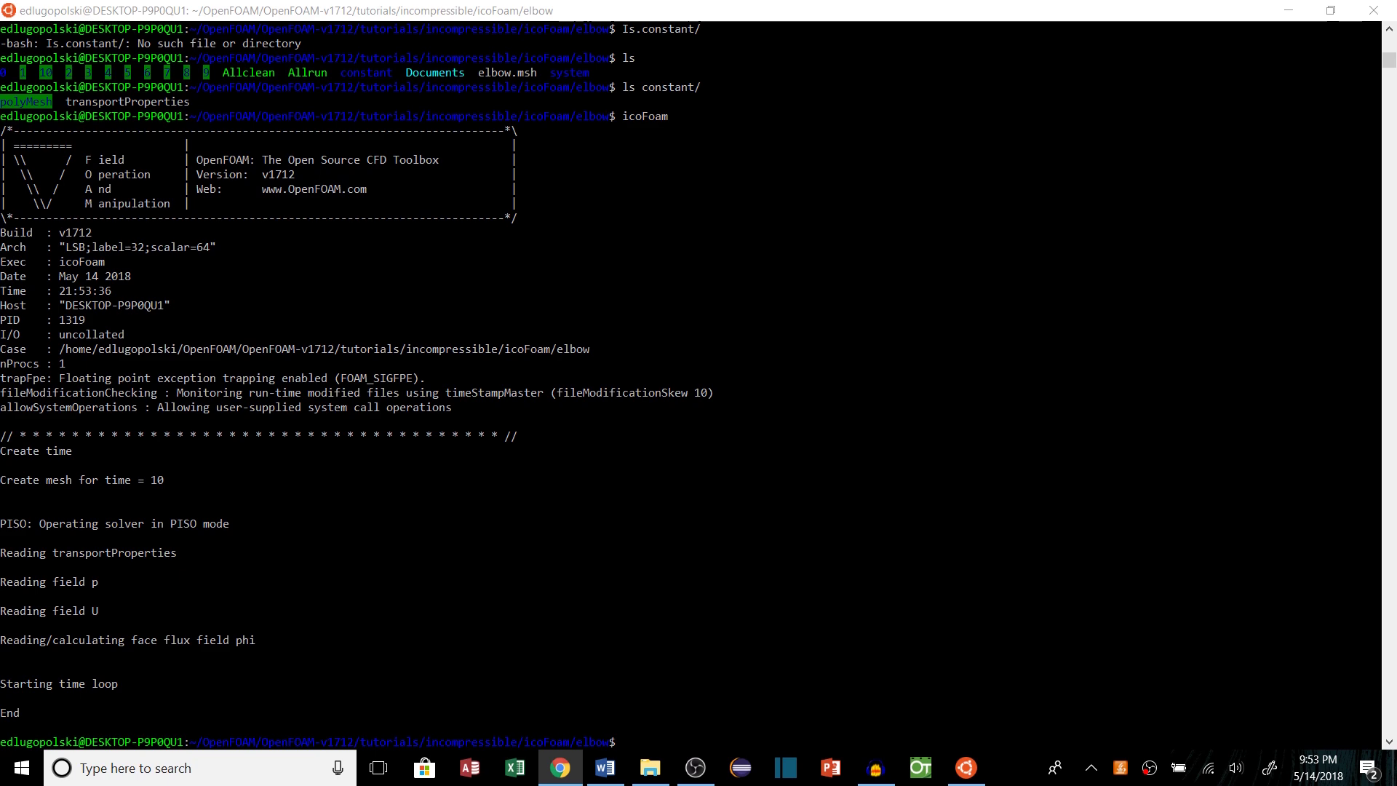
type("ls")
key("Return")
scroll(632, 481, "up", 5)
scroll(645, 580, "down", 7)
type("cd constant ls polyMesh")
key("Return")
type("ls polyMesh")
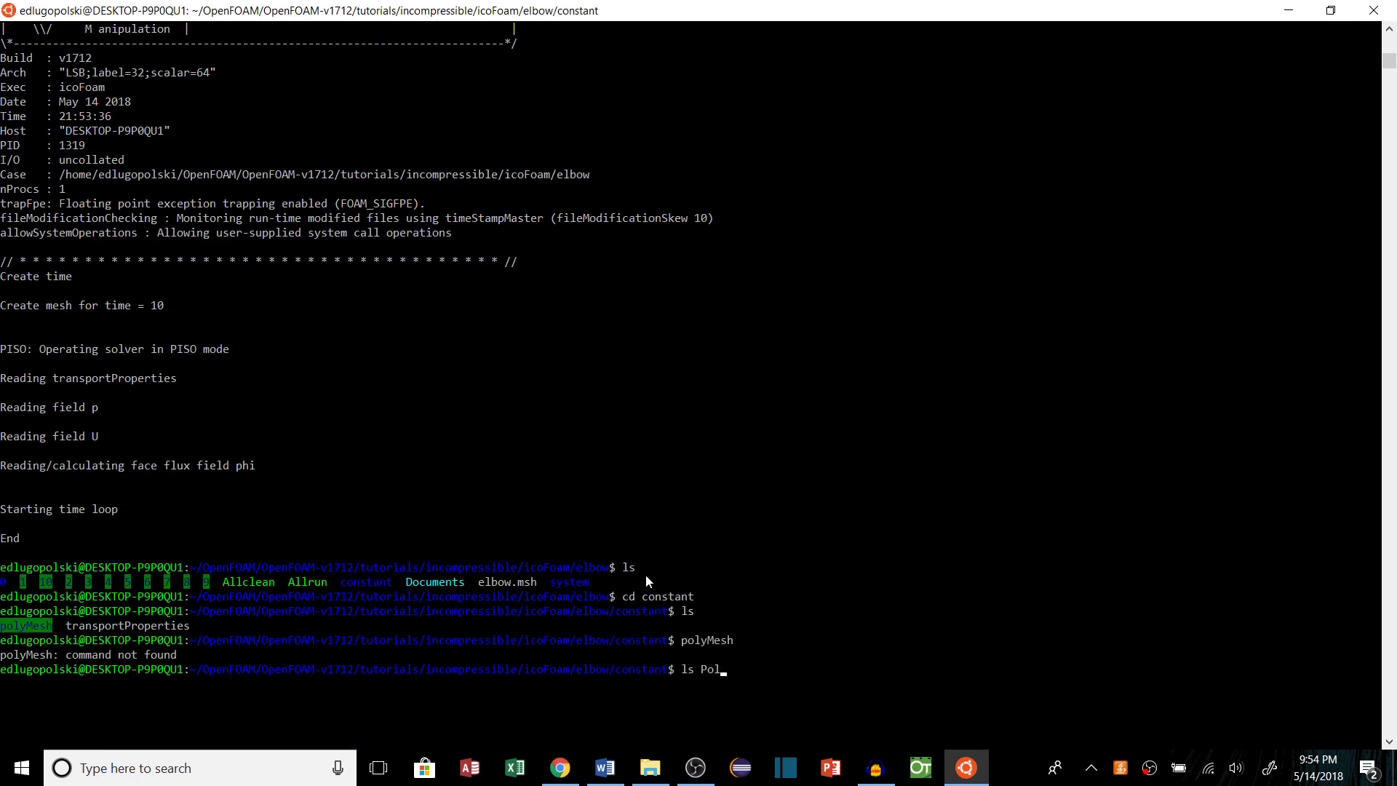
key("Return")
type("icoFoam")
key("Return")
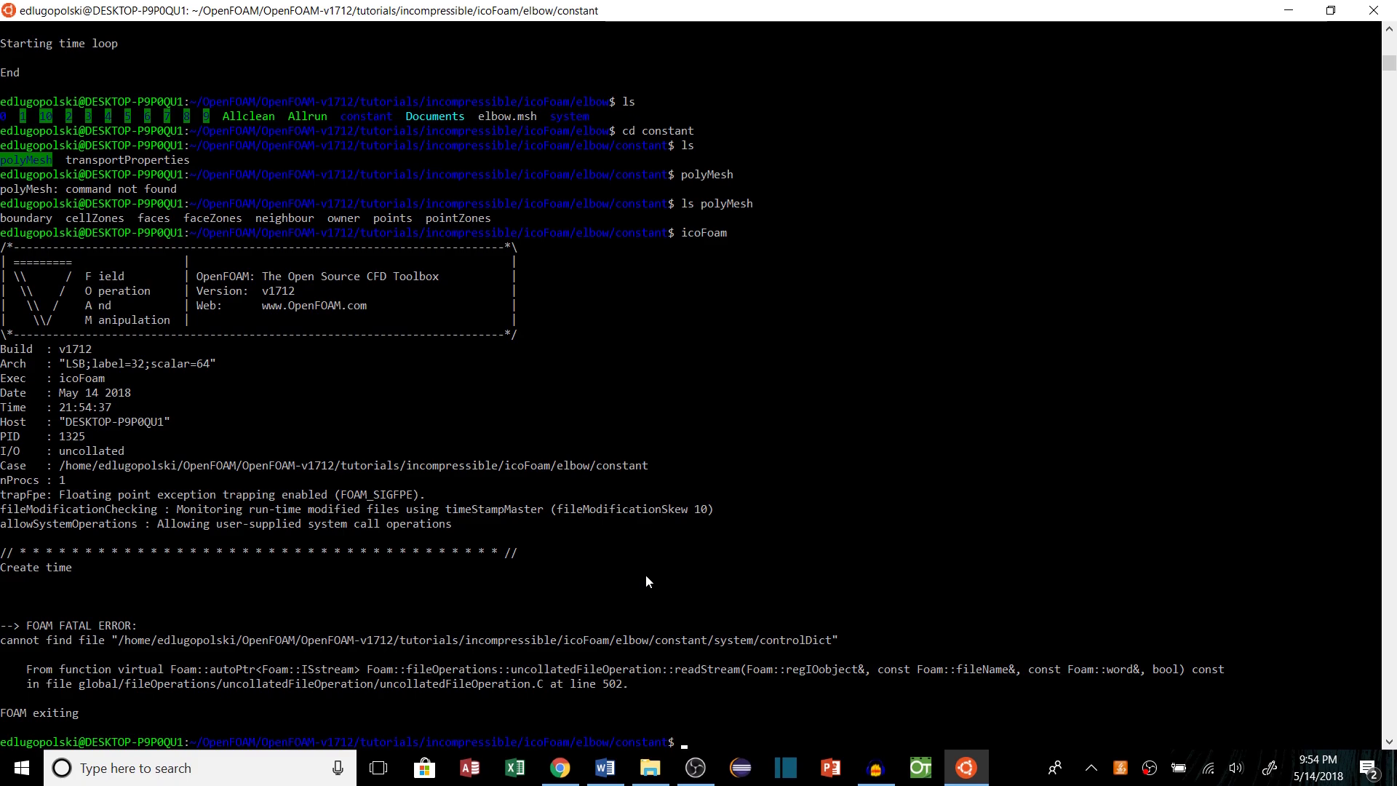
scroll(645, 582, "up", 2)
type("cd")
Return to the elbow case folder, then show pressure p as plain Surface without edges
right_click(722, 686)
key("Return")
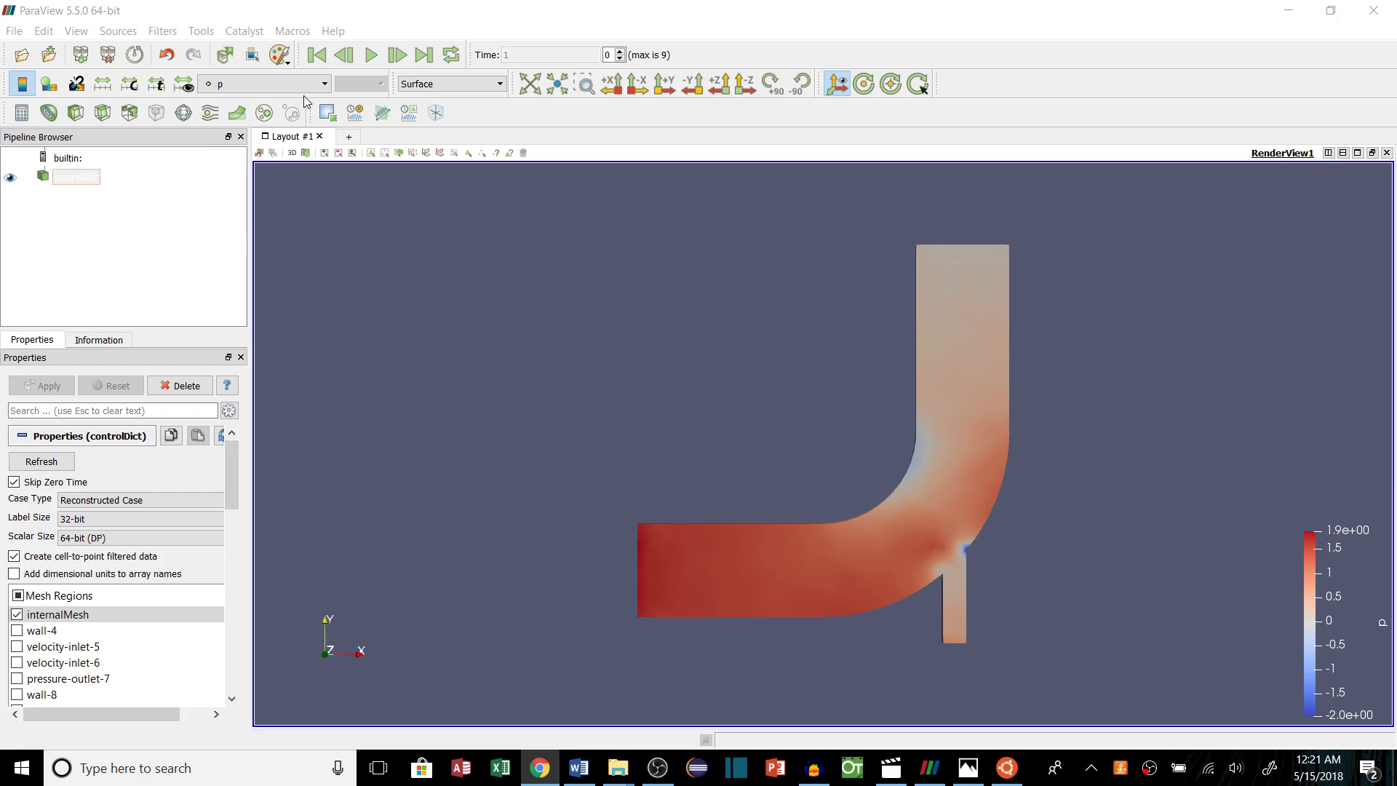
left_click(265, 83)
left_click(451, 83)
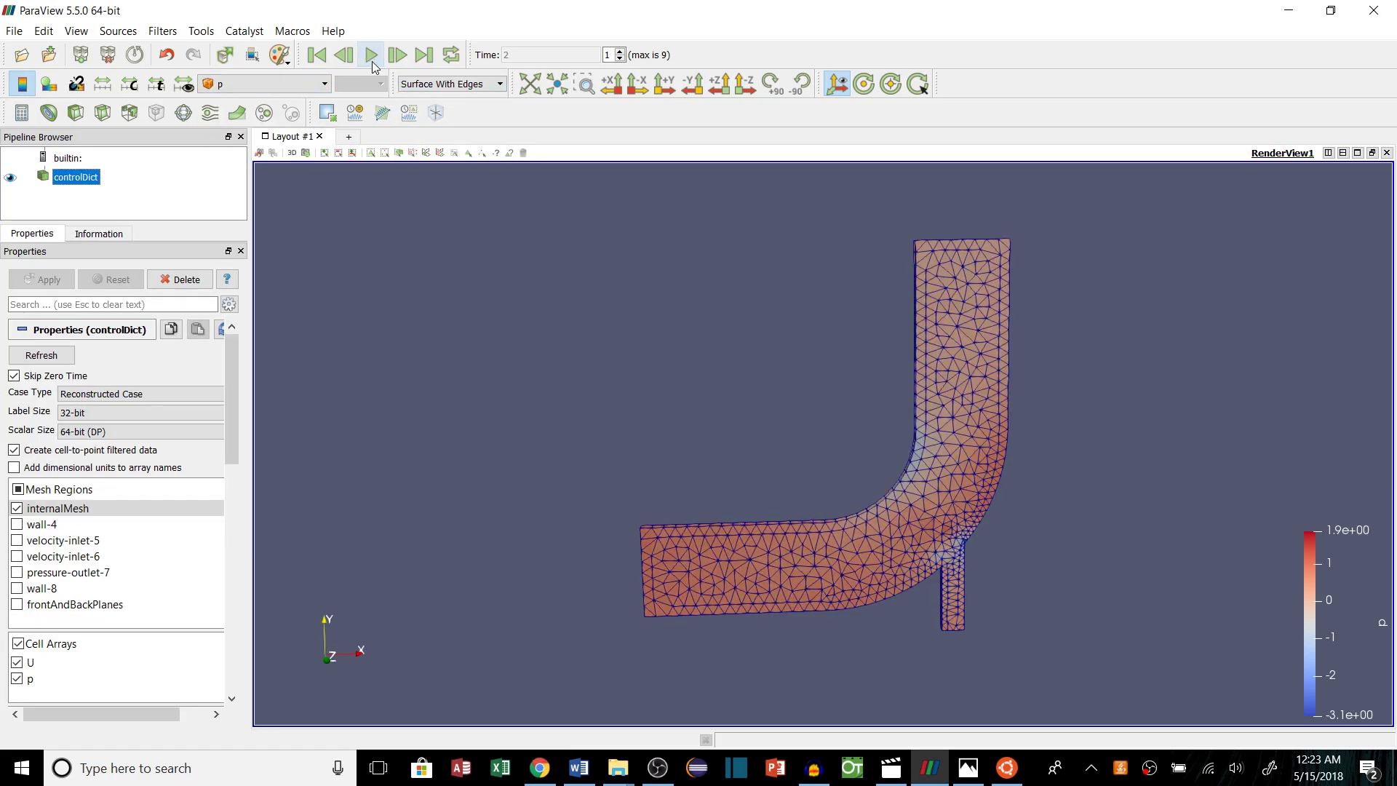
left_click(451, 83)
left_click(437, 136)
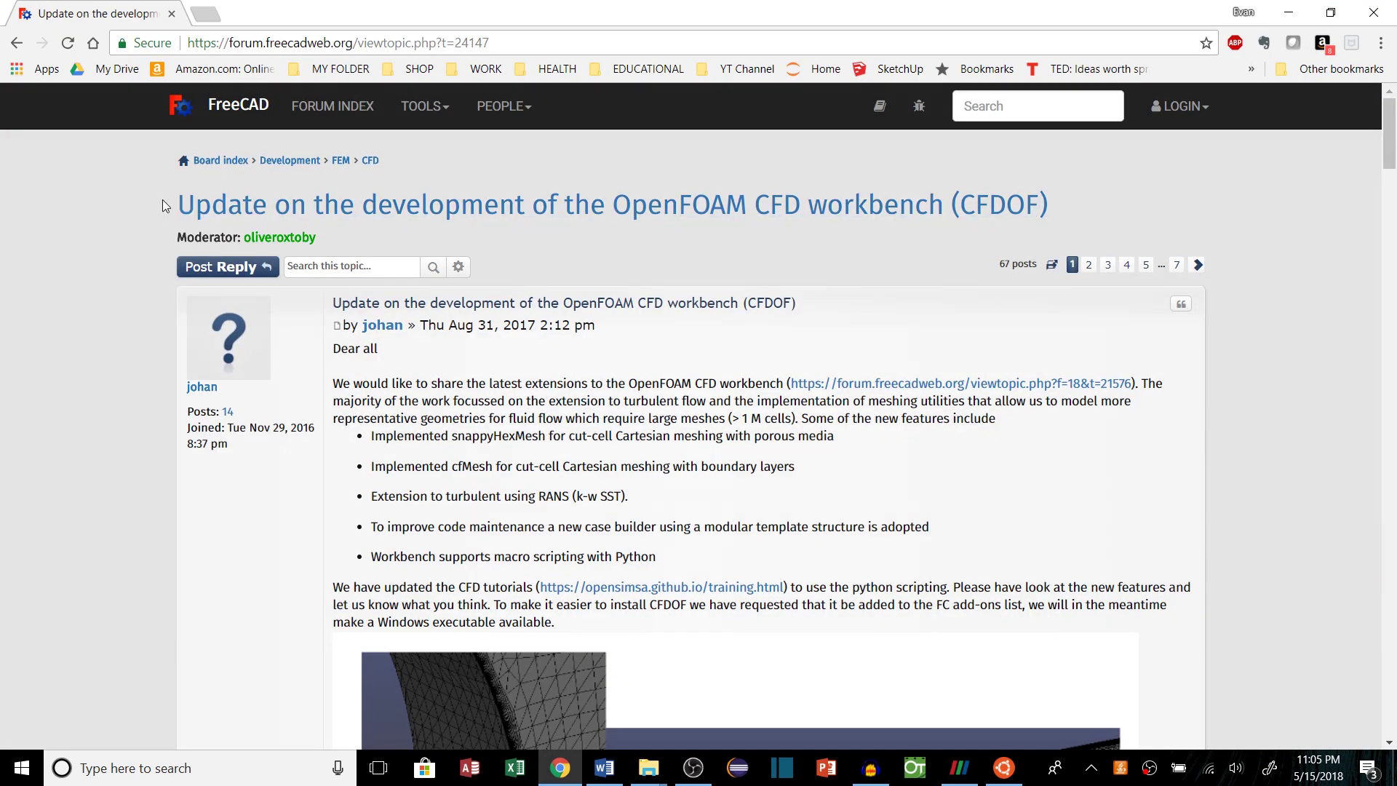
left_click_drag(163, 205, 1082, 214)
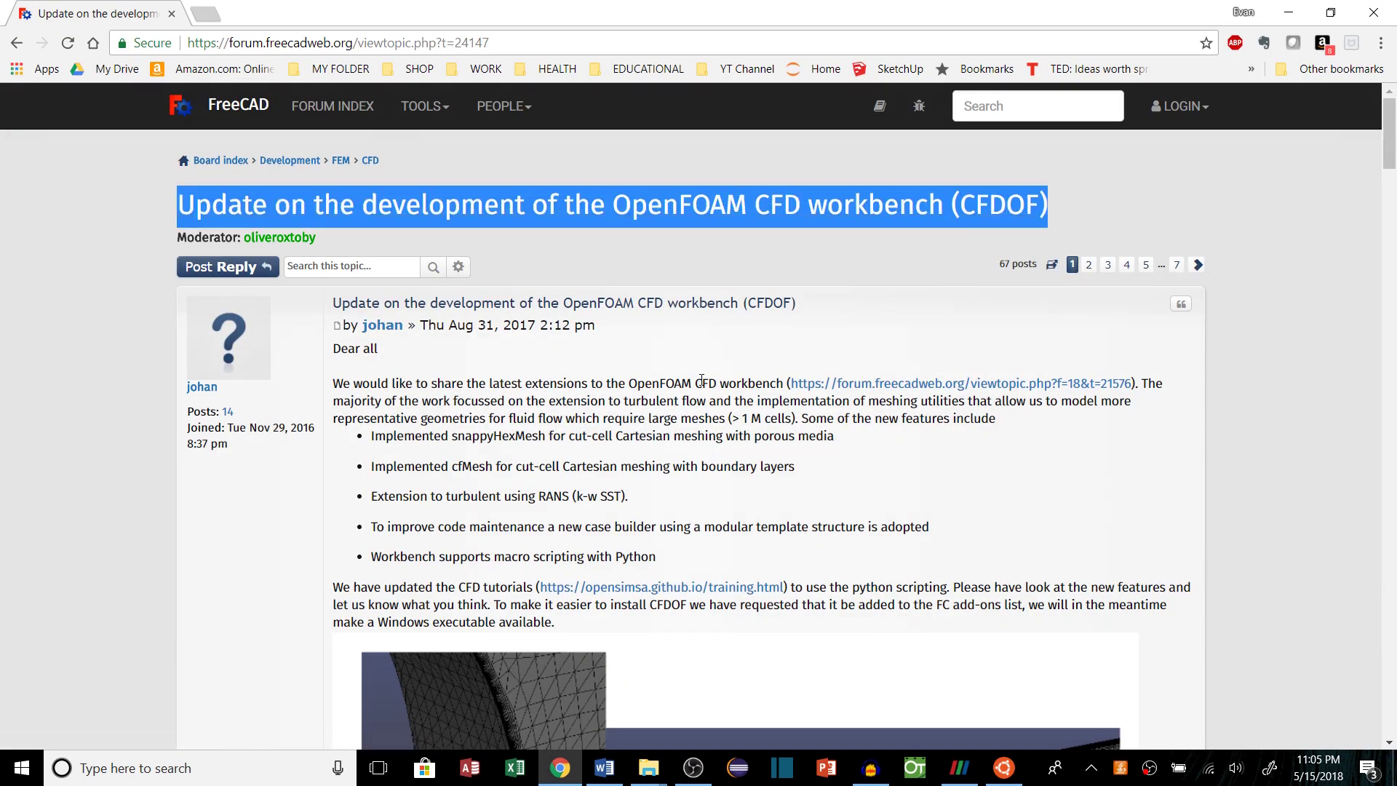
left_click(615, 385)
scroll(615, 385, "down", 2)
scroll(614, 387, "down", 3)
scroll(614, 384, "down", 2)
scroll(614, 384, "down", 4)
scroll(615, 384, "down", 1)
scroll(615, 385, "down", 1)
scroll(615, 384, "down", 3)
scroll(614, 385, "down", 1)
scroll(615, 385, "down", 3)
scroll(614, 385, "down", 3)
scroll(615, 384, "down", 1)
scroll(614, 385, "down", 1)
scroll(615, 384, "down", 5)
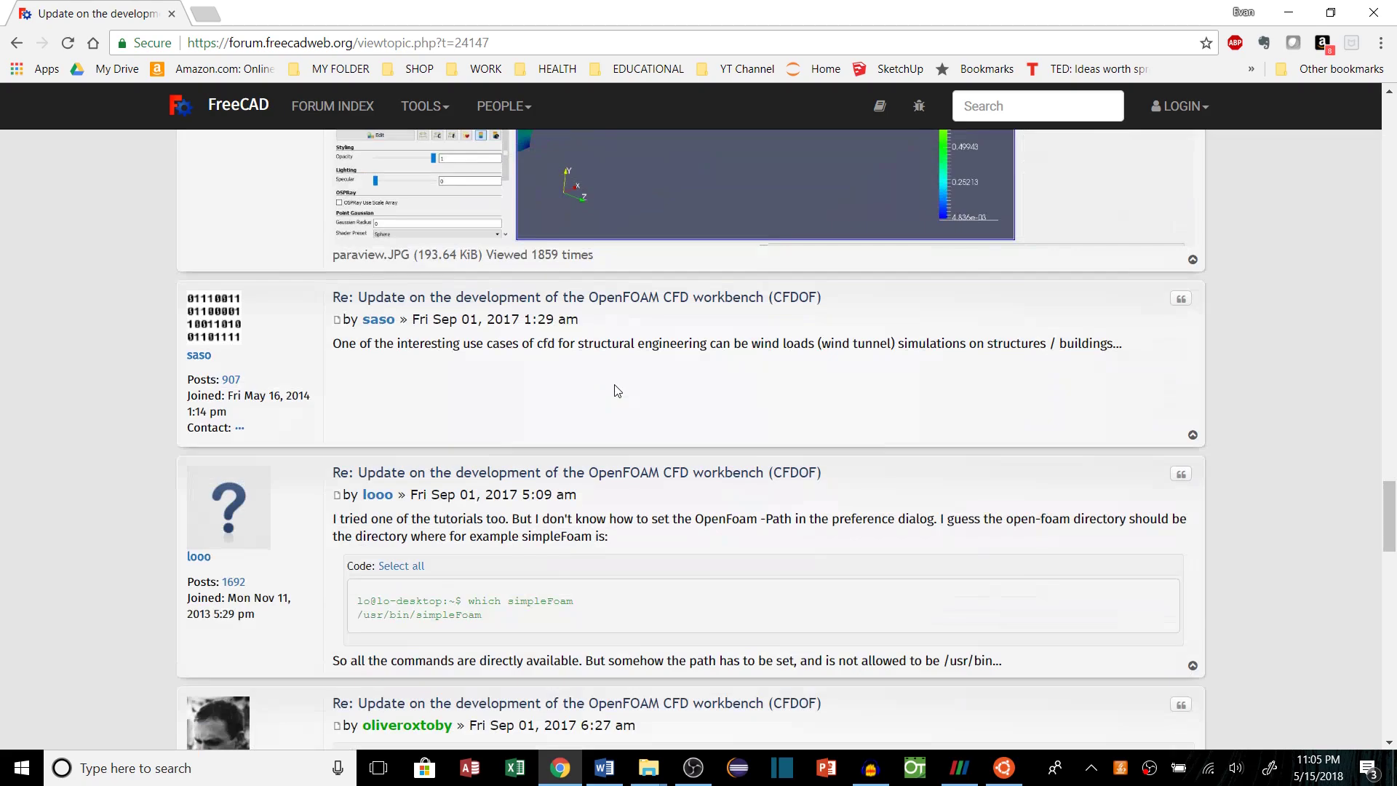
scroll(615, 385, "down", 4)
scroll(615, 385, "down", 3)
scroll(615, 385, "down", 4)
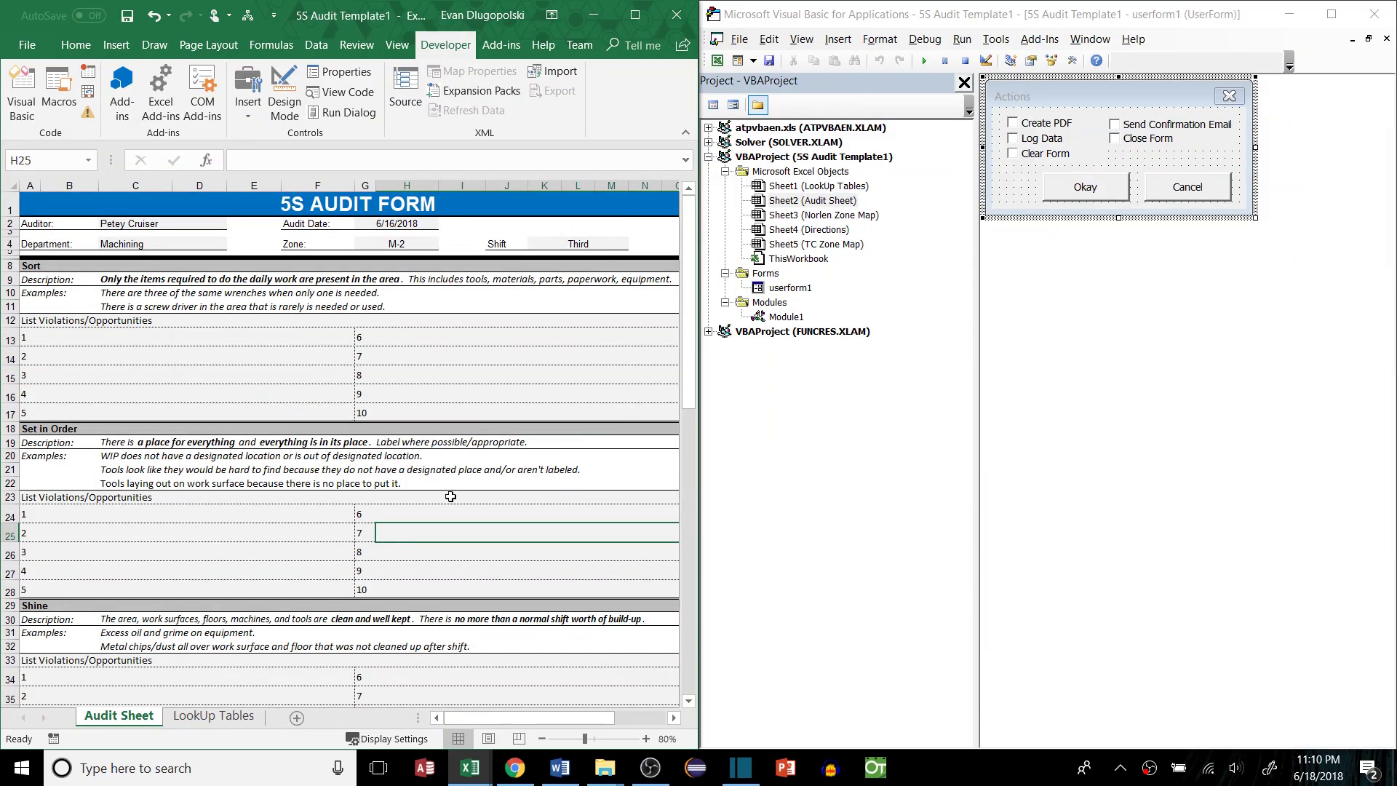
left_click_drag(527, 717, 582, 717)
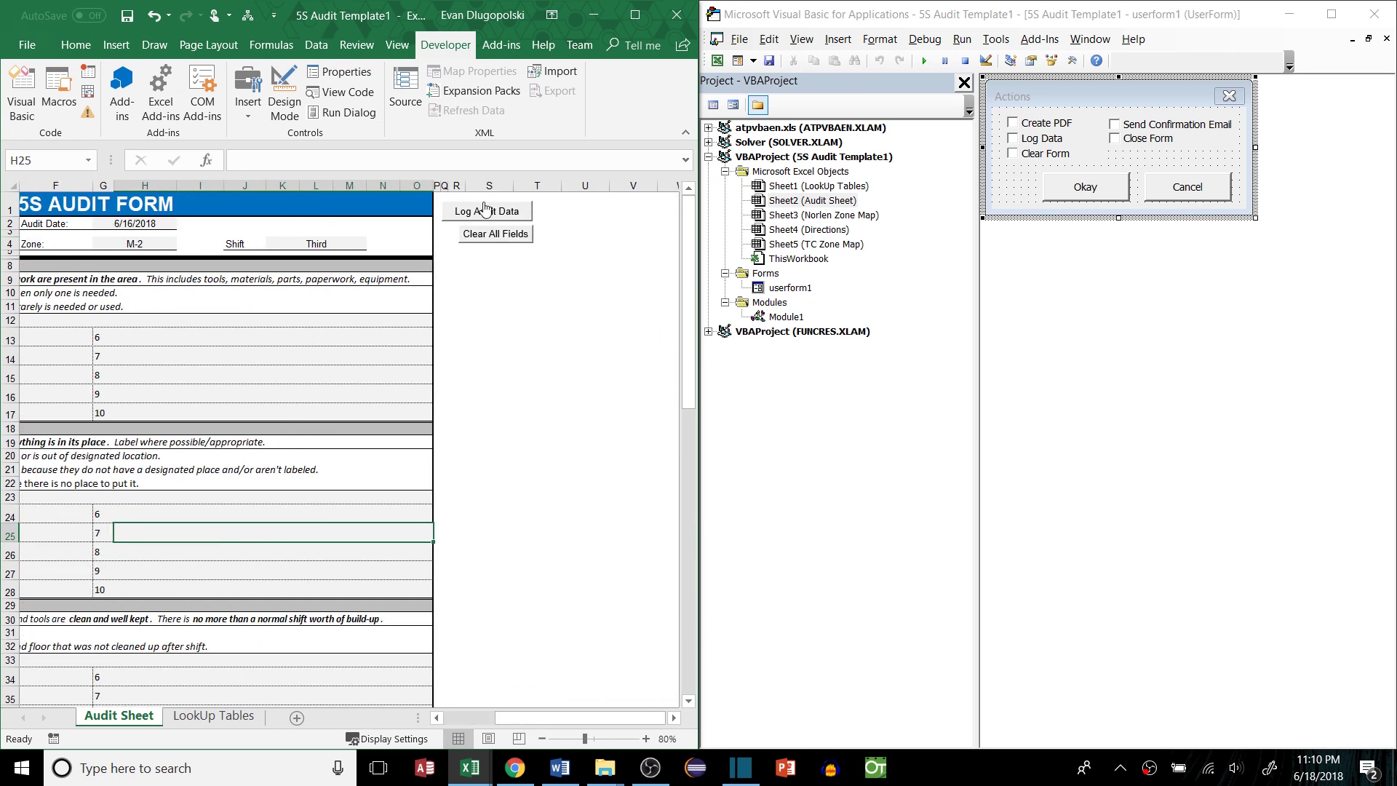
Run the Actions form macro, inspect the export data code, then close the form
left_click(481, 211)
left_click(1080, 179)
scroll(1080, 188, "up", 10)
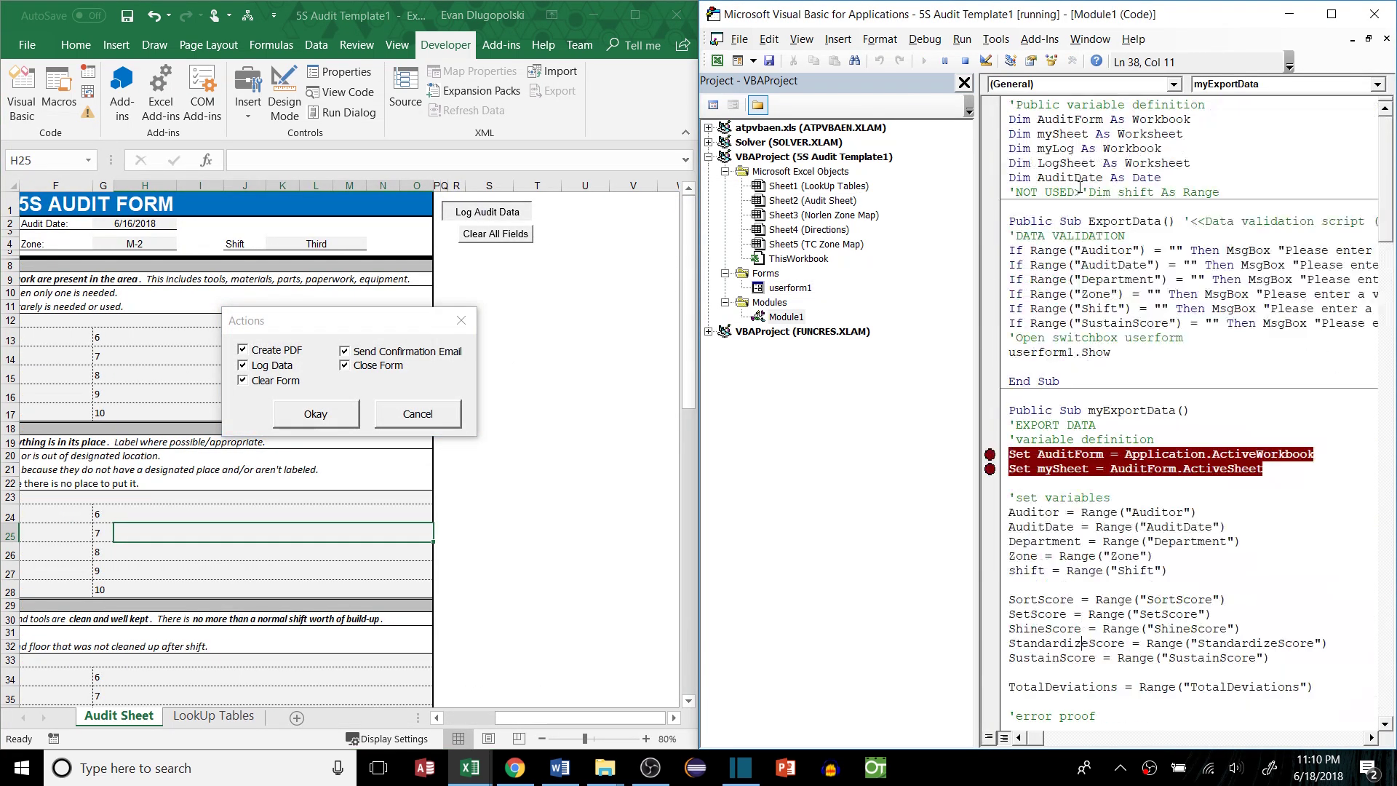
left_click(244, 371)
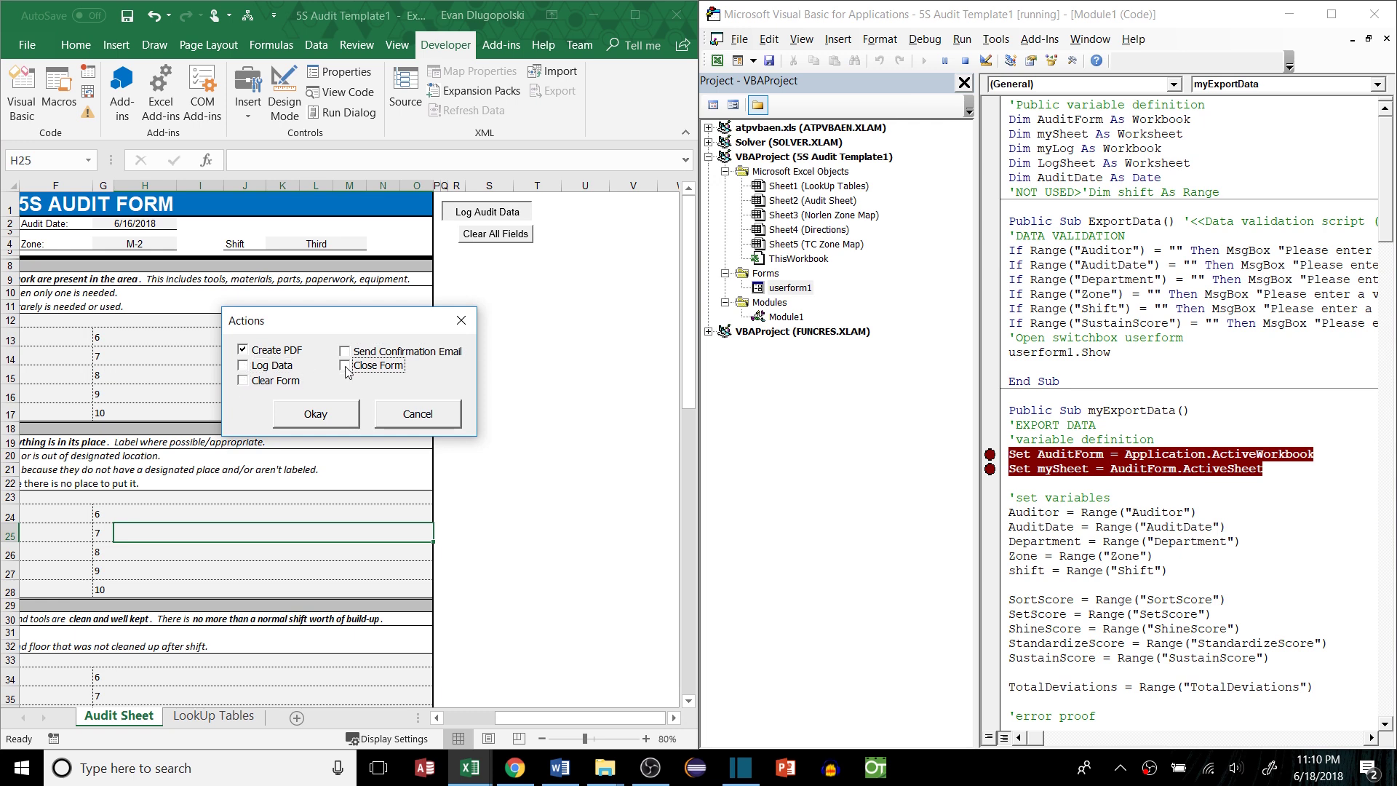
left_click(384, 415)
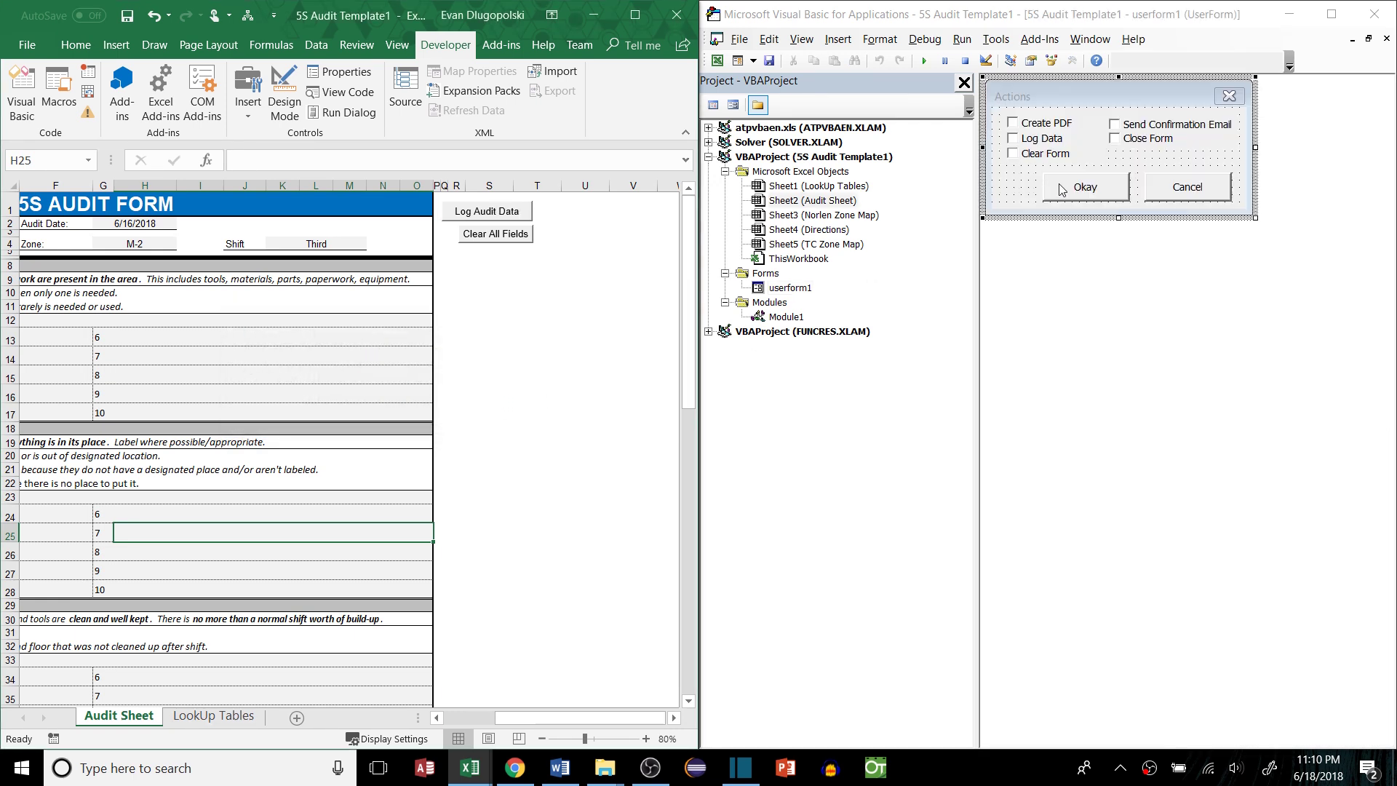
Delete the empty CheckBox3_Click sub from the form code
double_click(1015, 131)
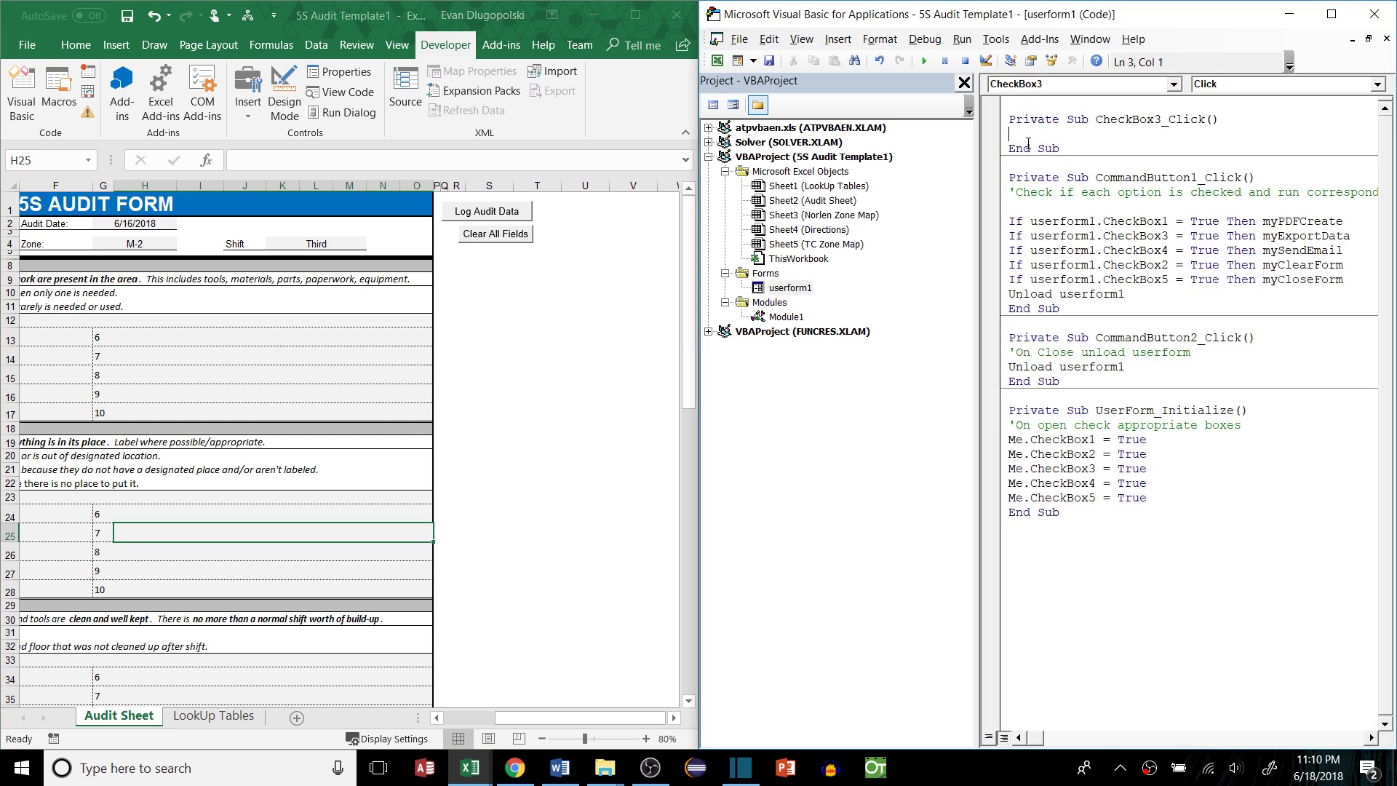
left_click_drag(1104, 149, 1004, 104)
key("Delete")
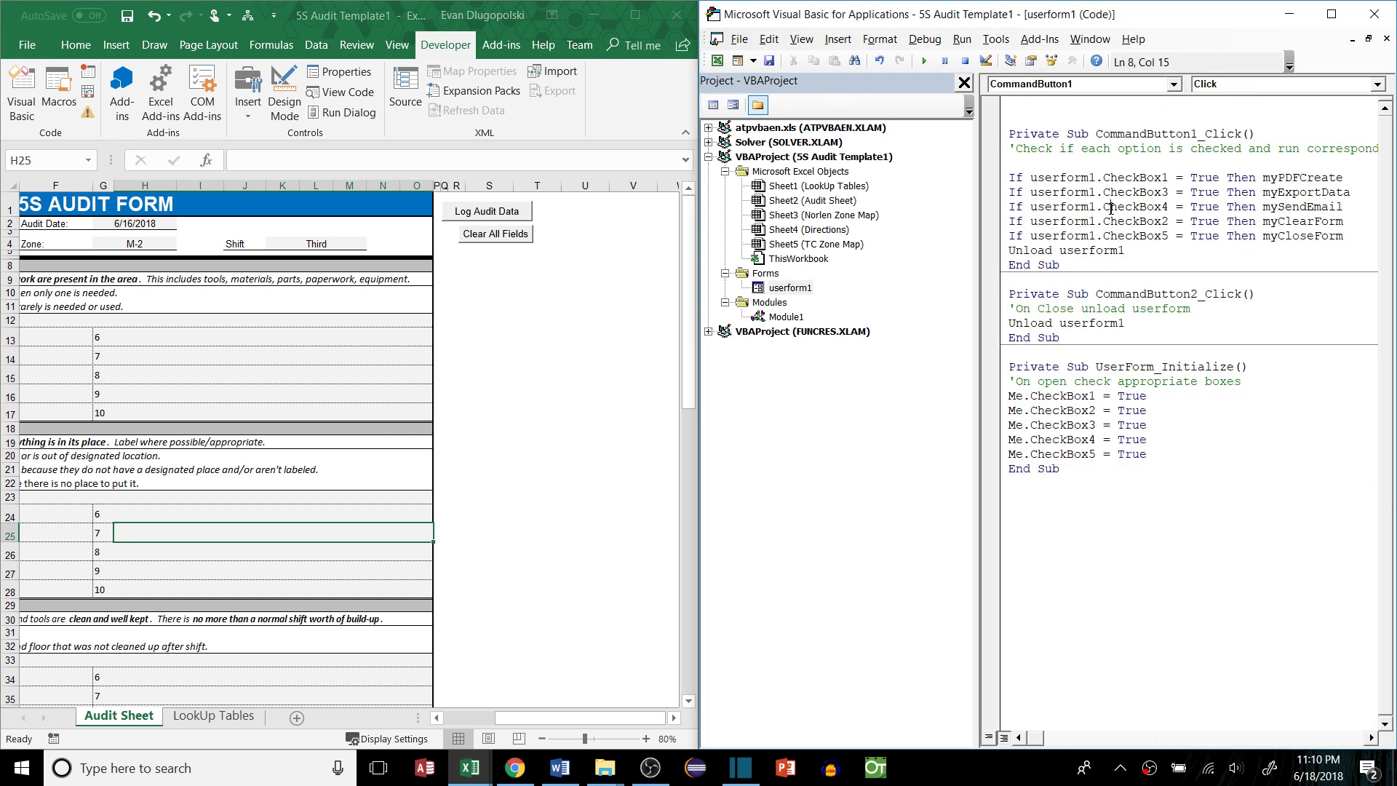
Enlarge the Actions form in the designer and preview it
double_click(802, 292)
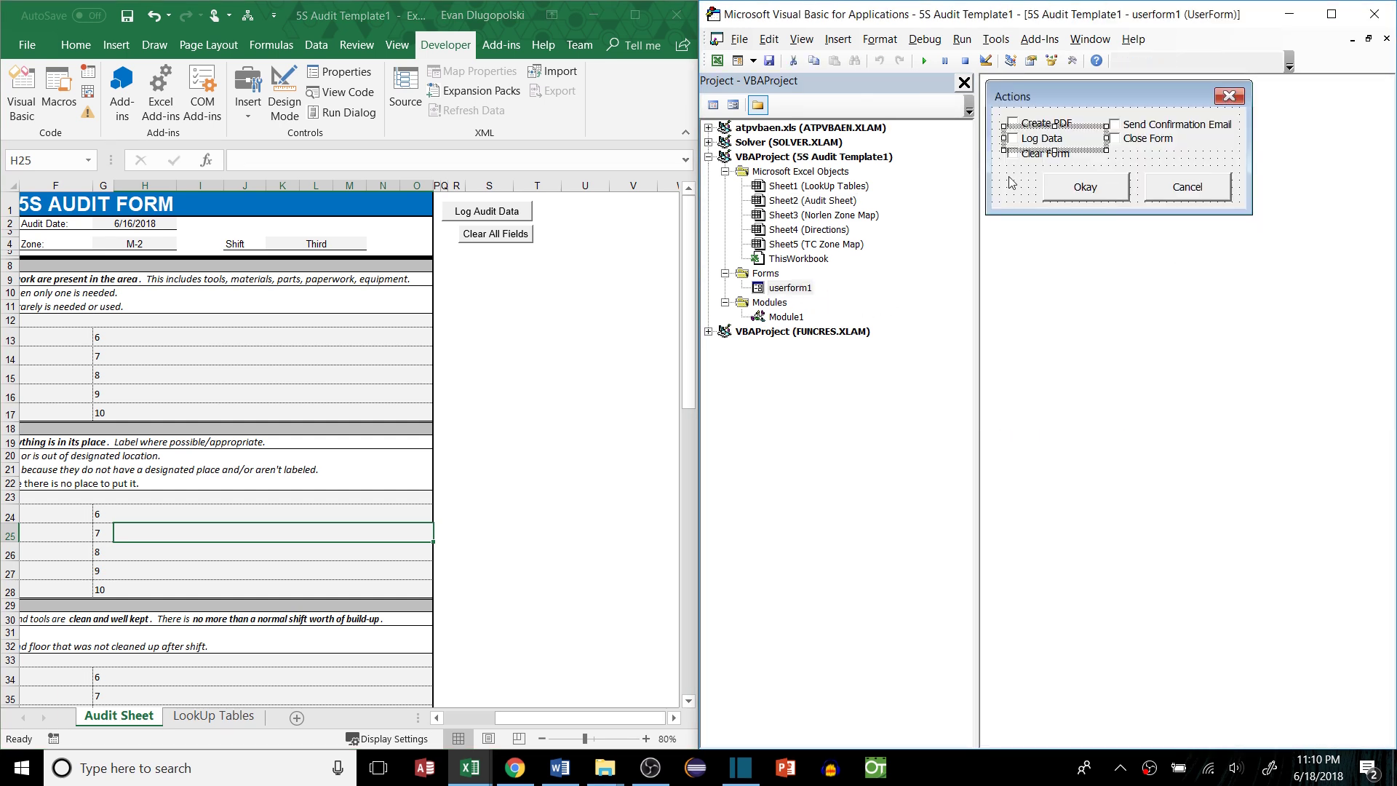
left_click_drag(1105, 136, 1058, 163)
left_click(1227, 164)
left_click_drag(1256, 219, 1353, 348)
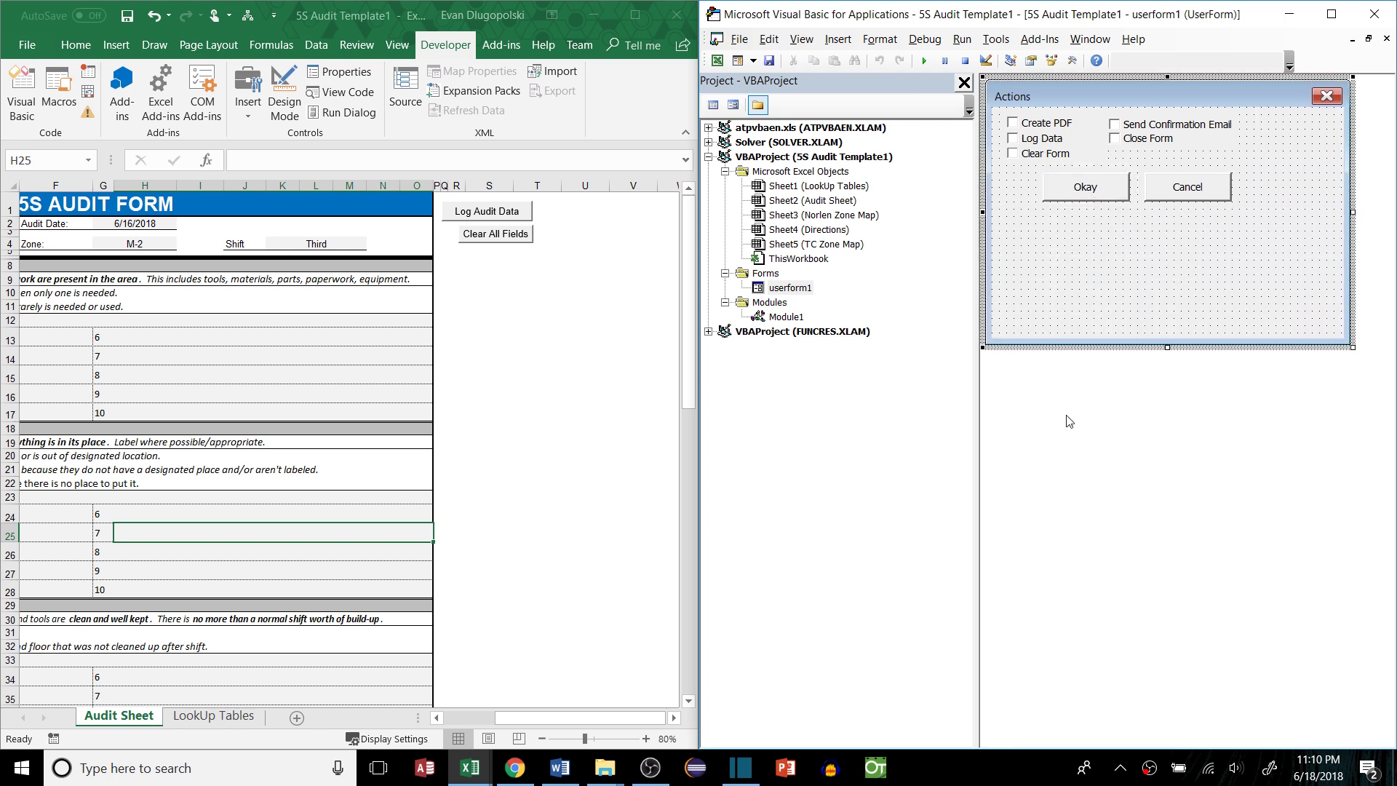
left_click(928, 62)
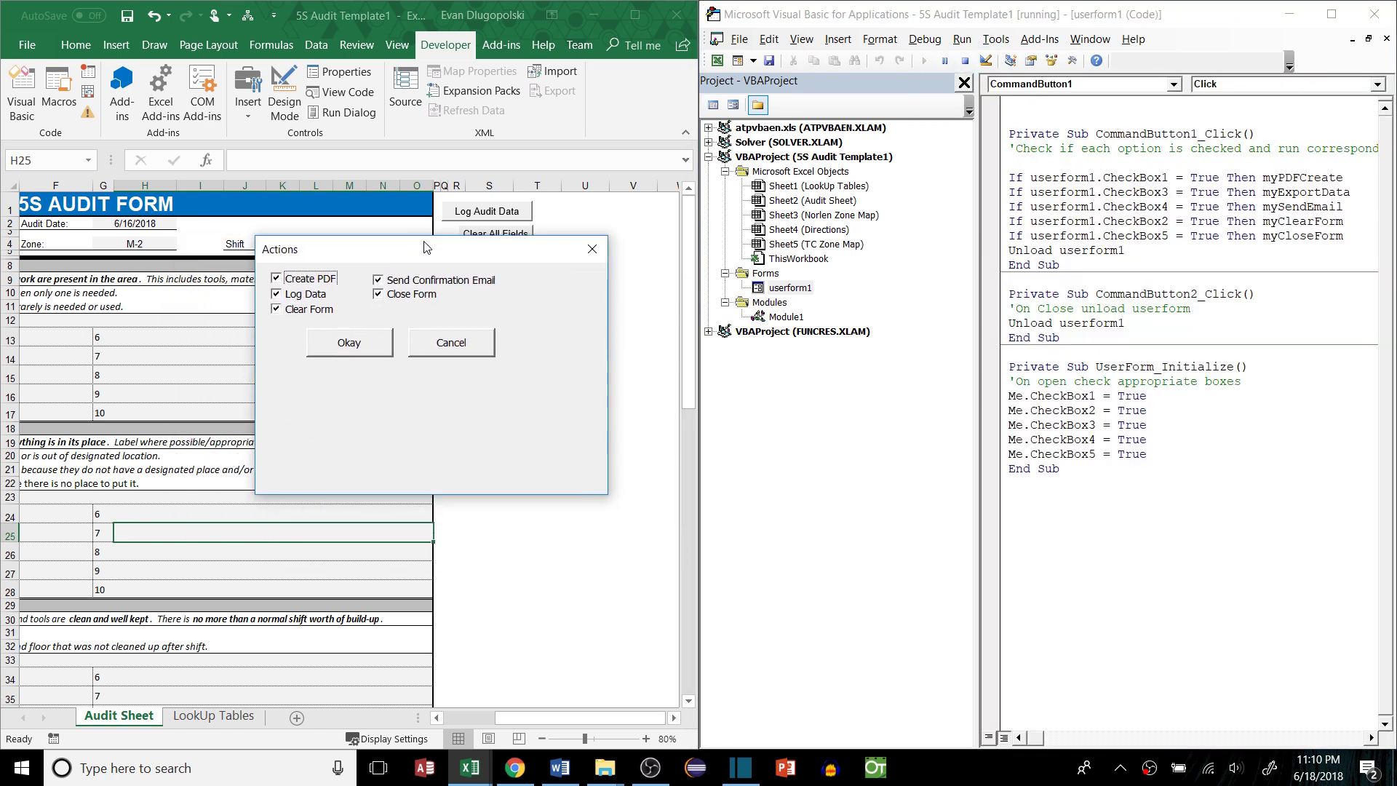
left_click(589, 252)
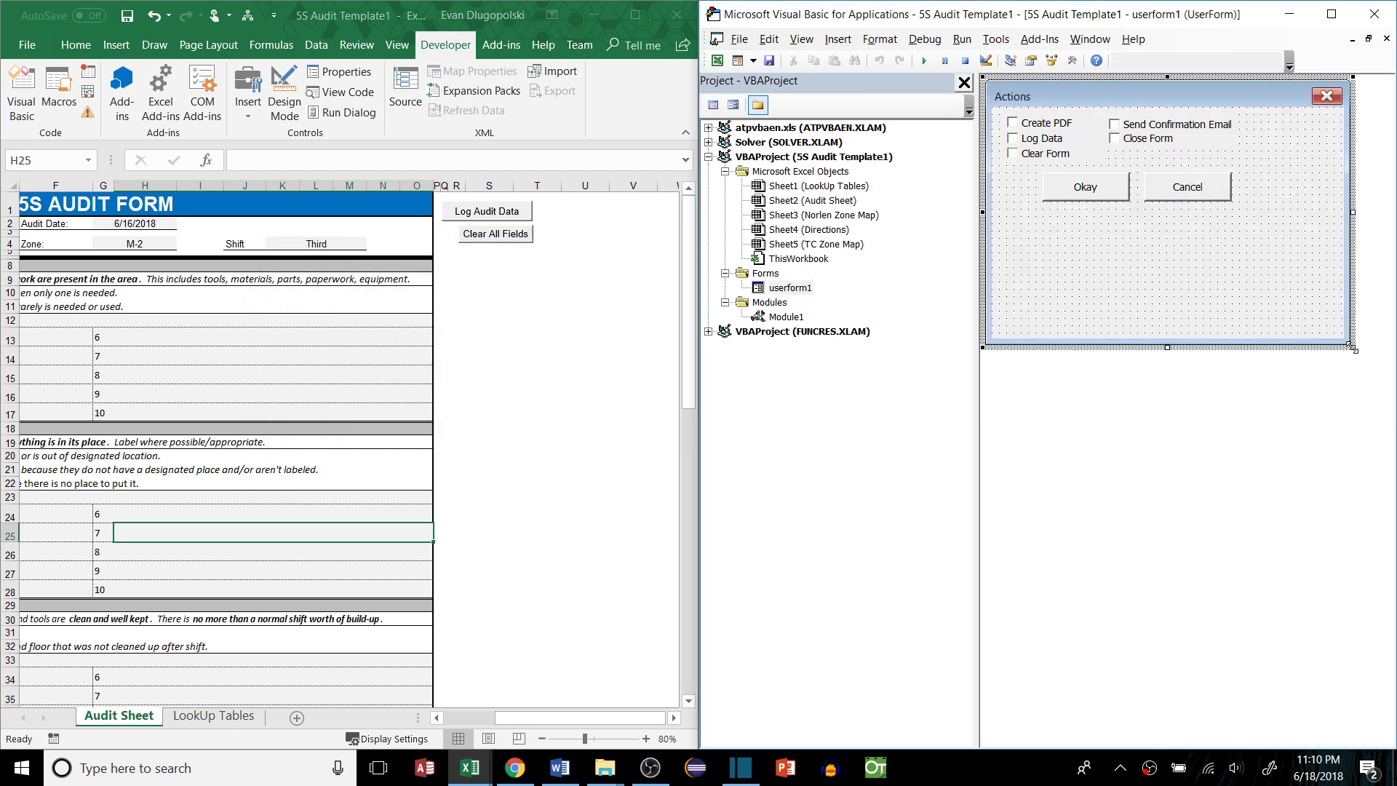
Narrow the form slightly, move Cancel below Okay, and preview the layout
left_click_drag(1352, 348, 1330, 348)
left_click_drag(1210, 194, 1148, 281)
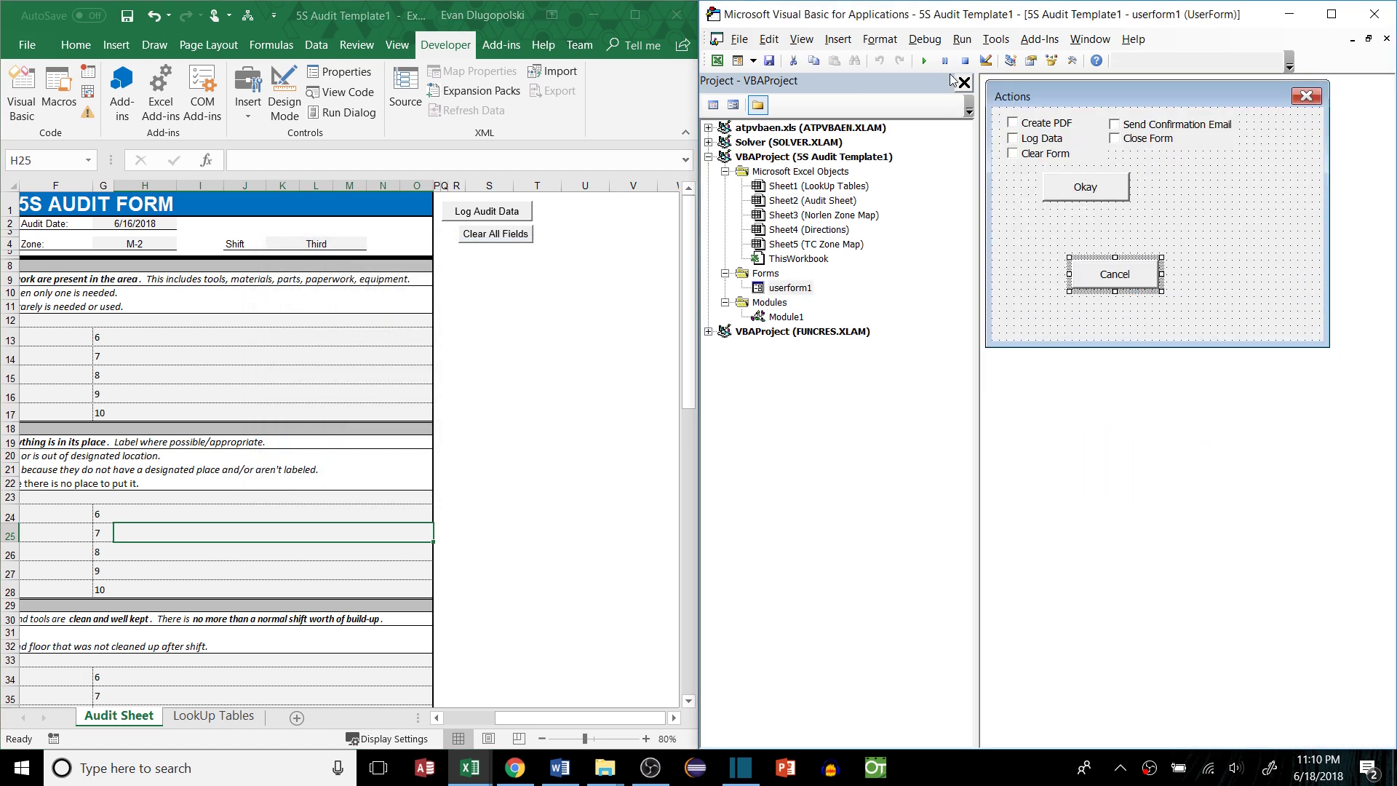
left_click(925, 61)
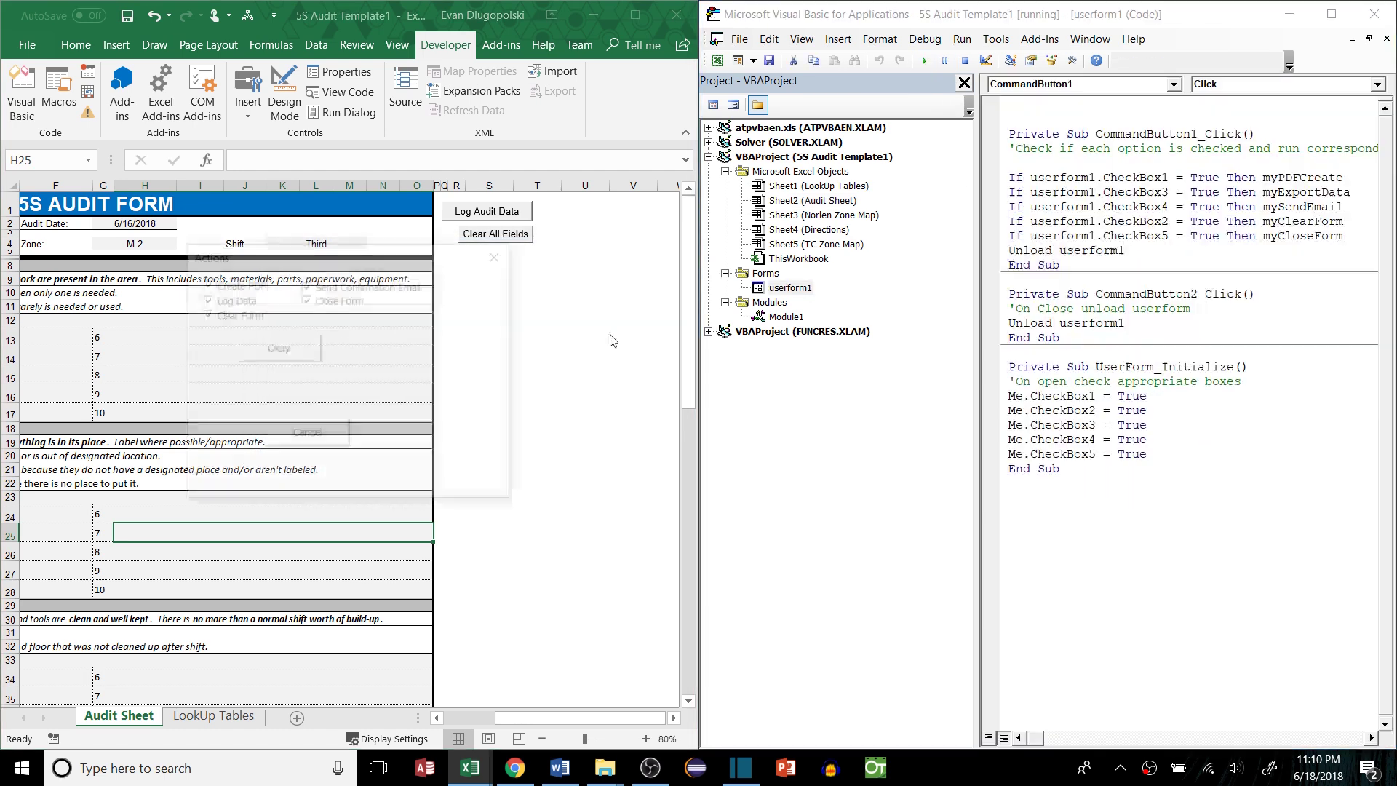
left_click(499, 256)
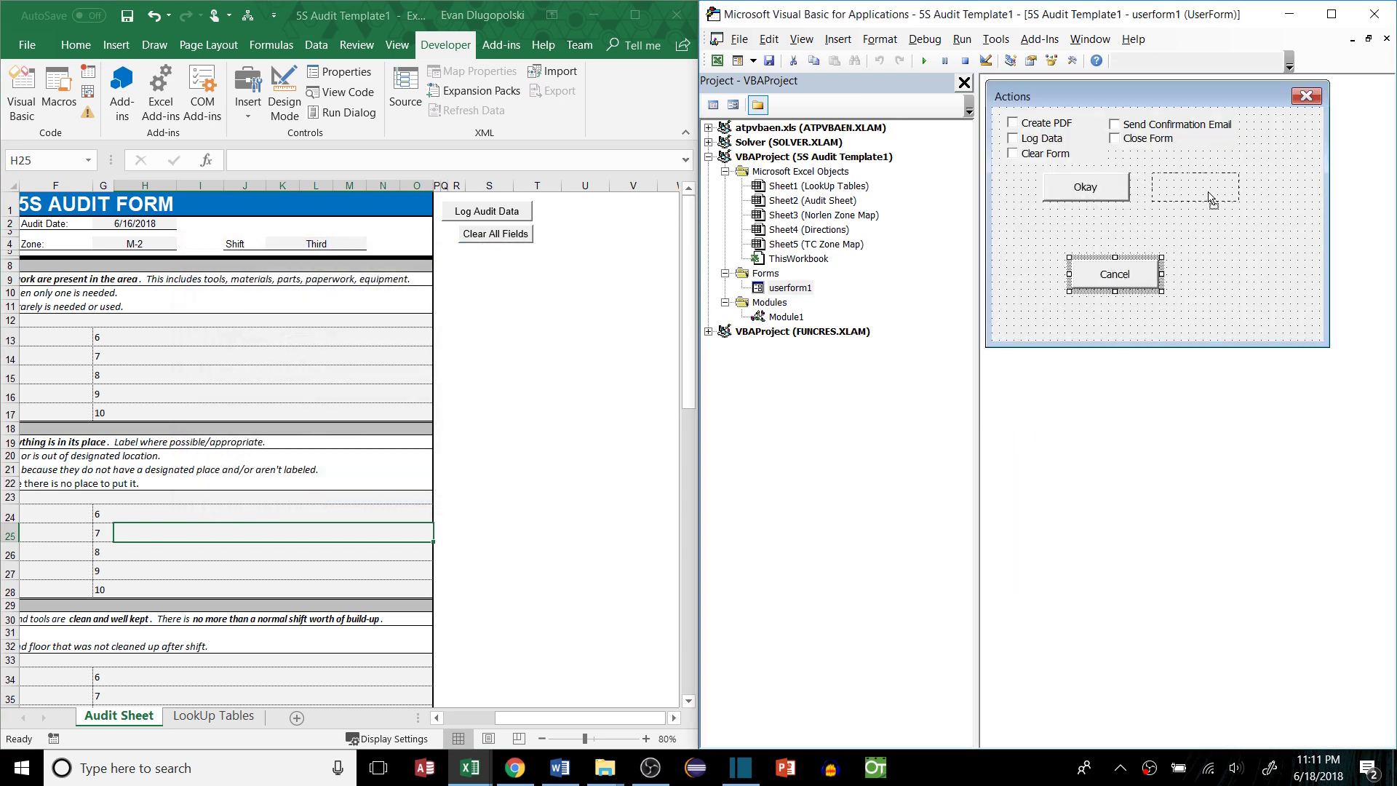
Move Cancel back beside Okay, shrink the form to fit, and open Okay's code
left_click_drag(1210, 197, 1210, 198)
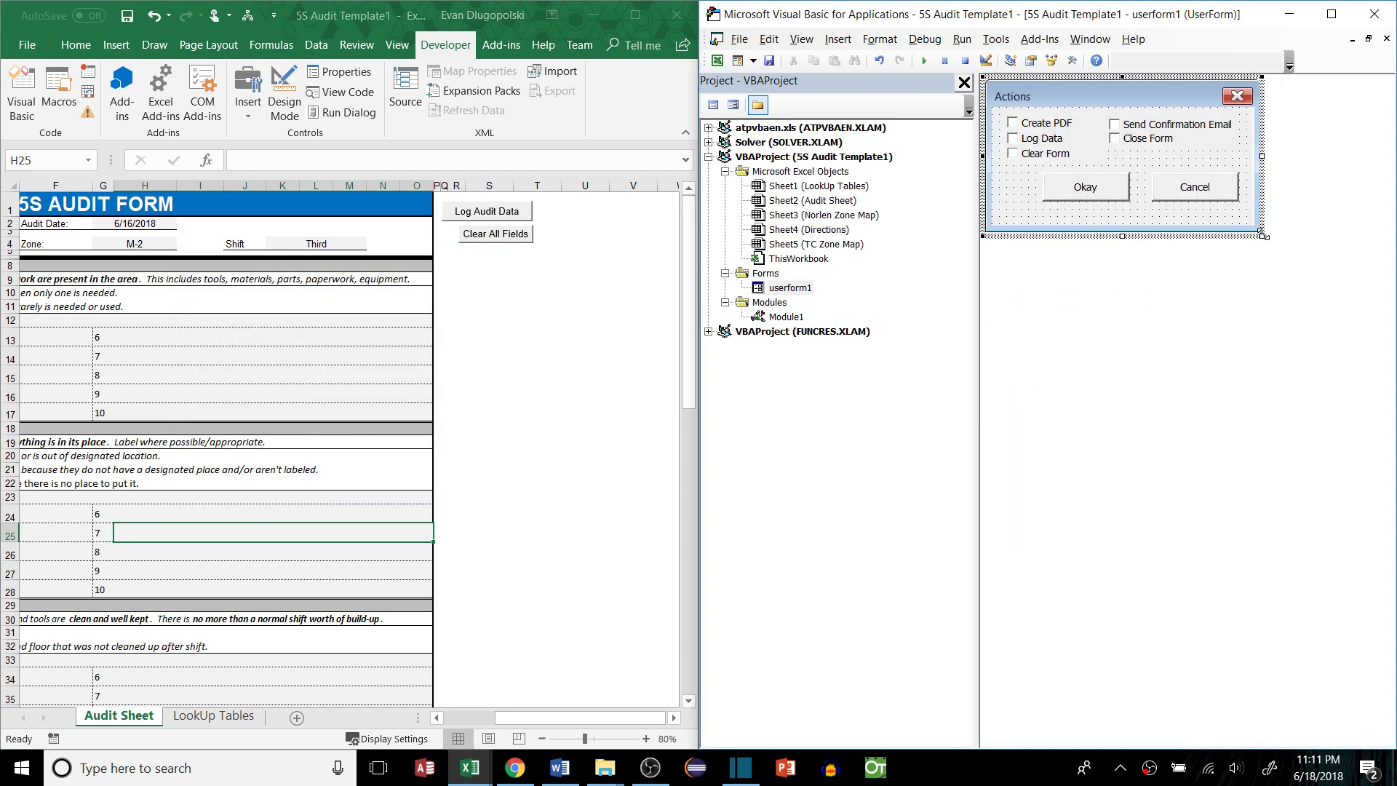
left_click_drag(1323, 344, 1264, 225)
double_click(1070, 192)
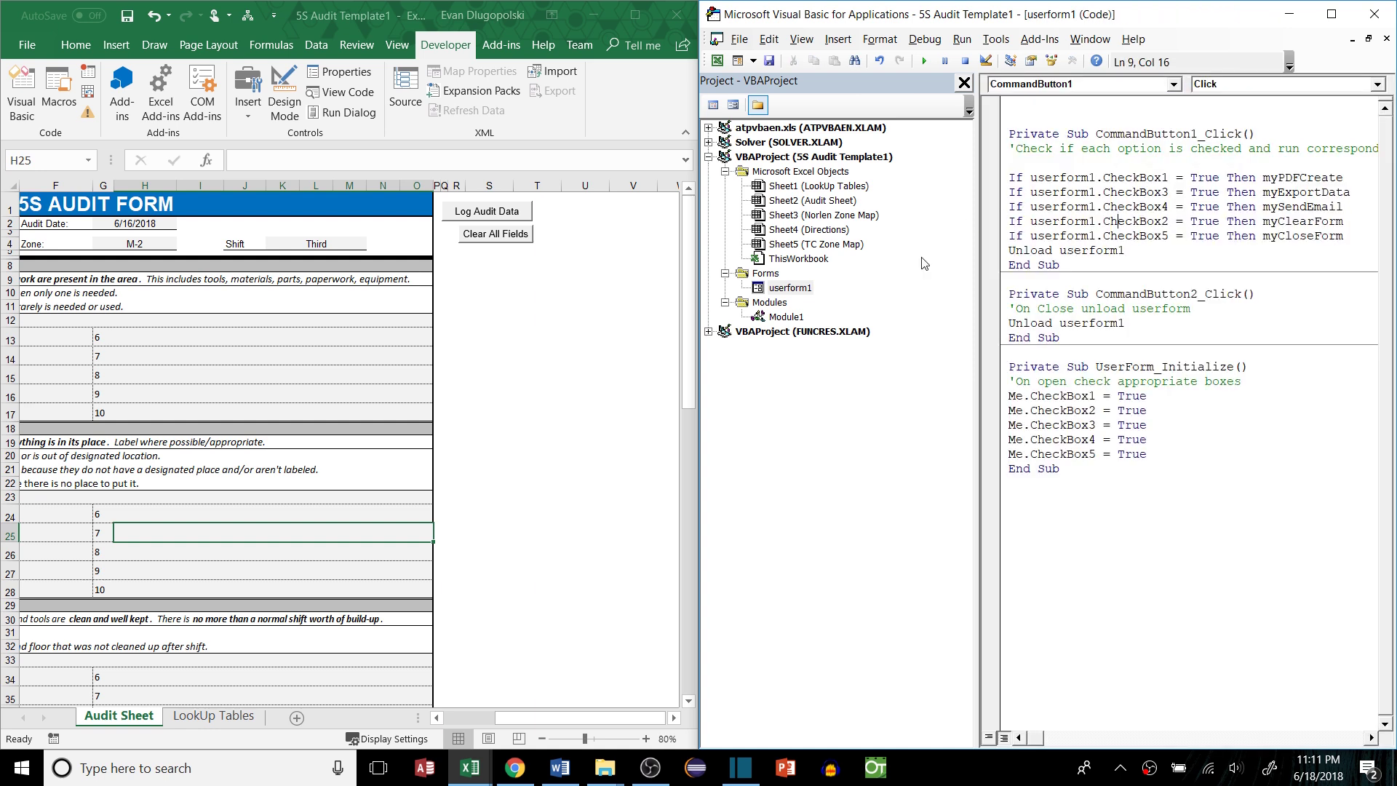
Set a breakpoint on the CheckBox1 check line and submit the Actions form from the audit sheet
left_click(990, 179)
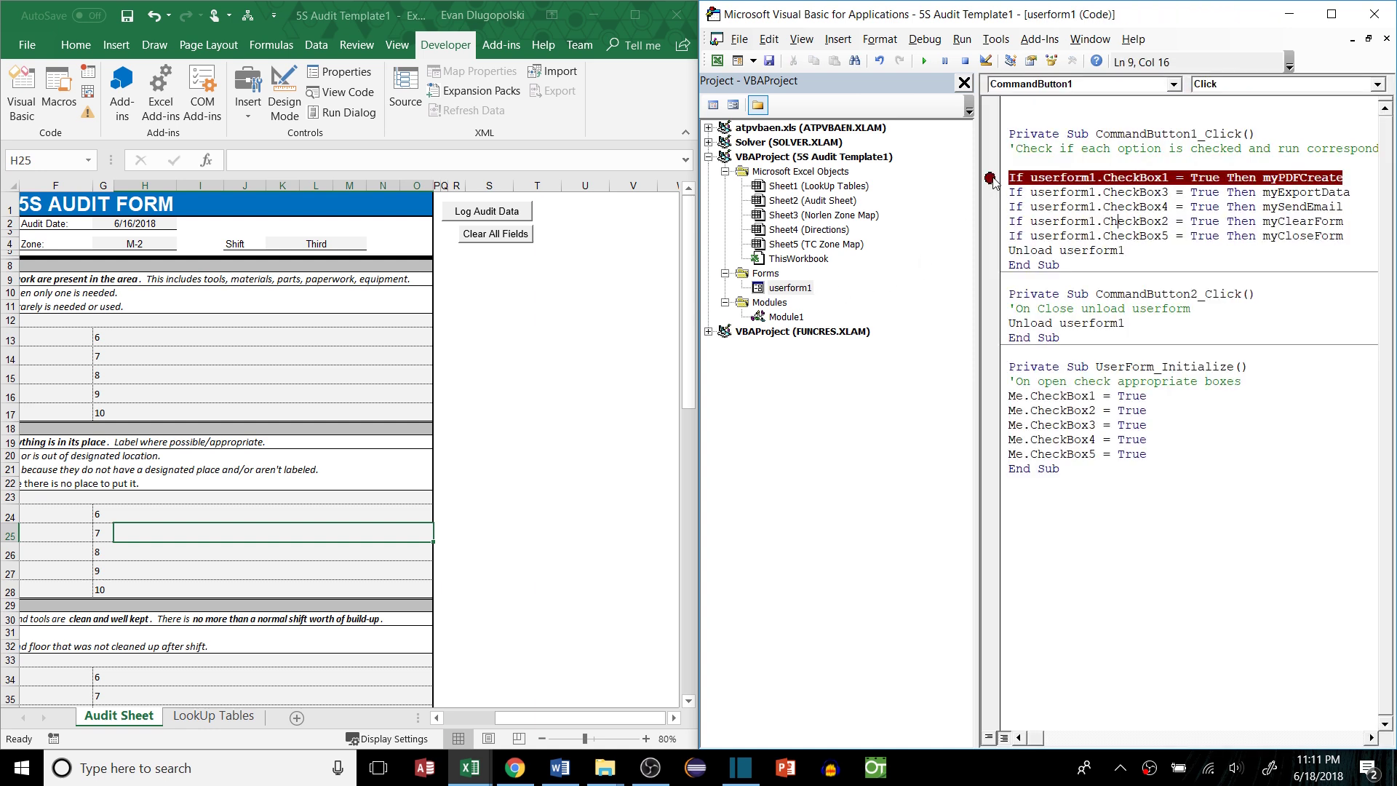
left_click(465, 223)
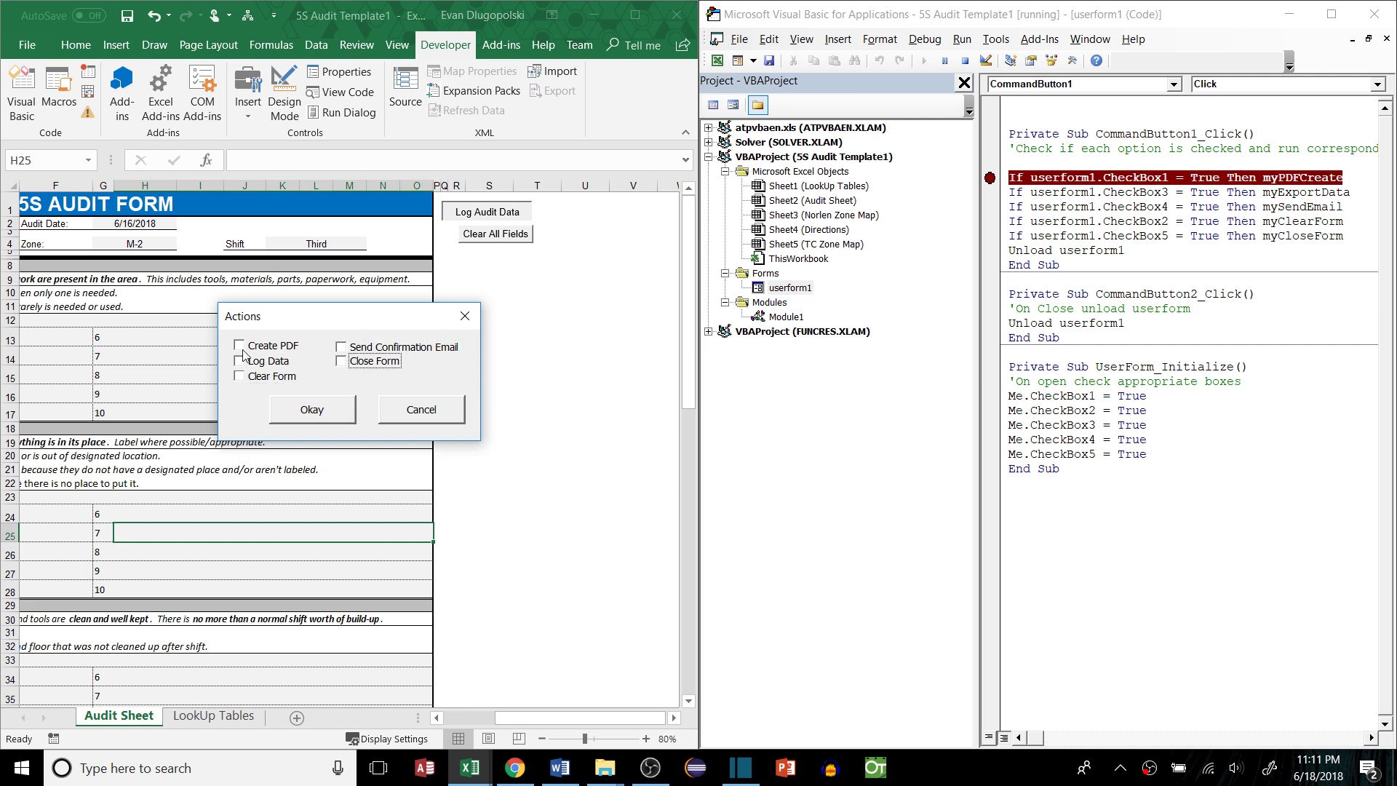
left_click(291, 401)
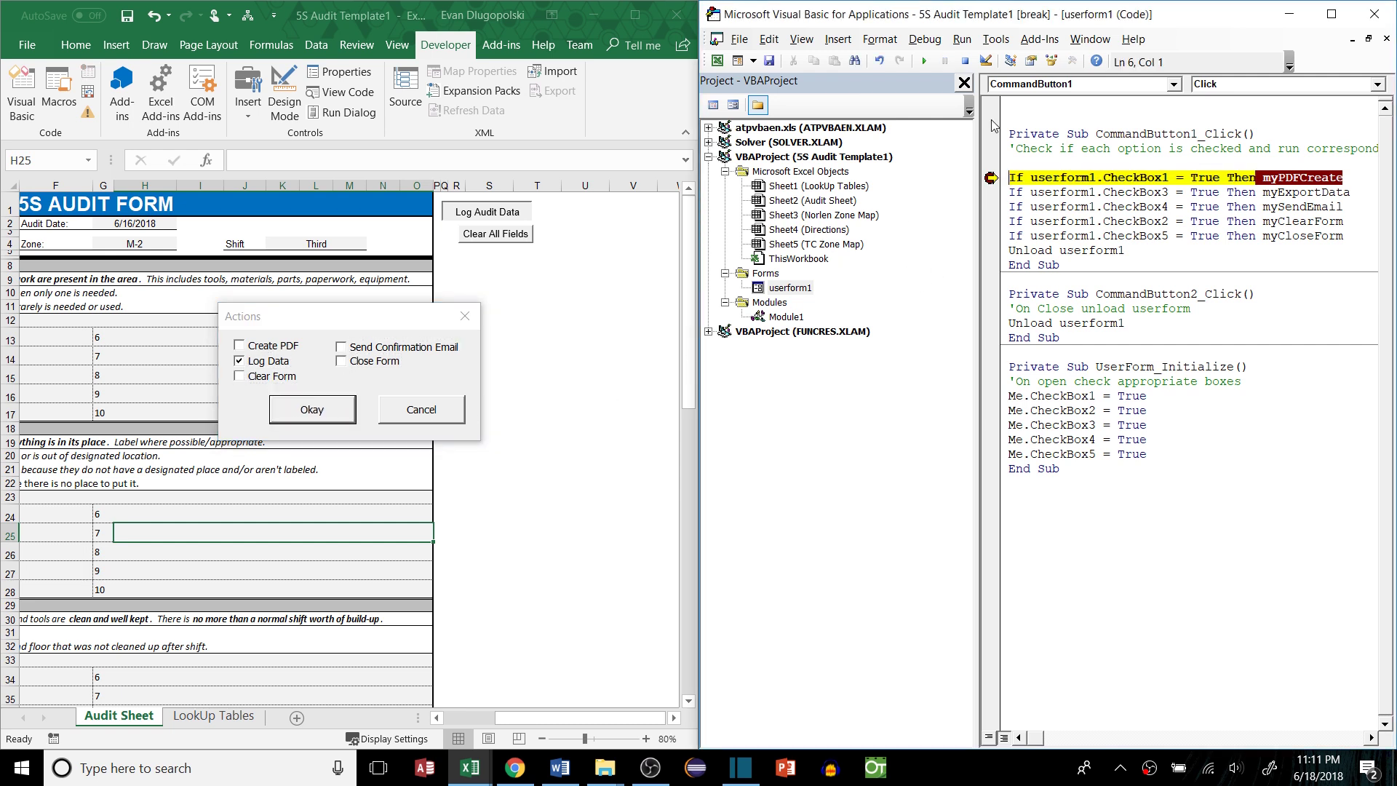
mouse_move(1065, 192)
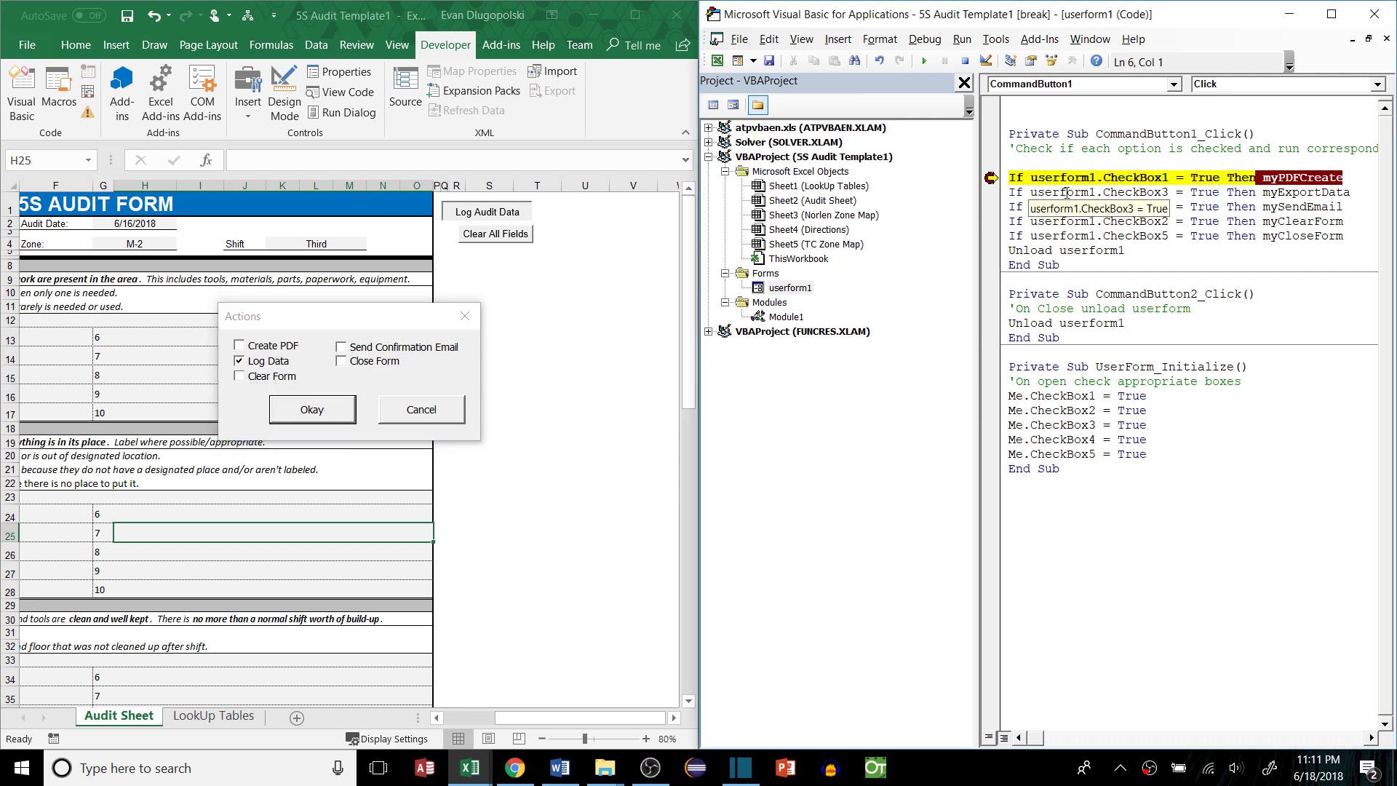
Step with F8 into the export-data routine and through its variable assignments
key("F8")
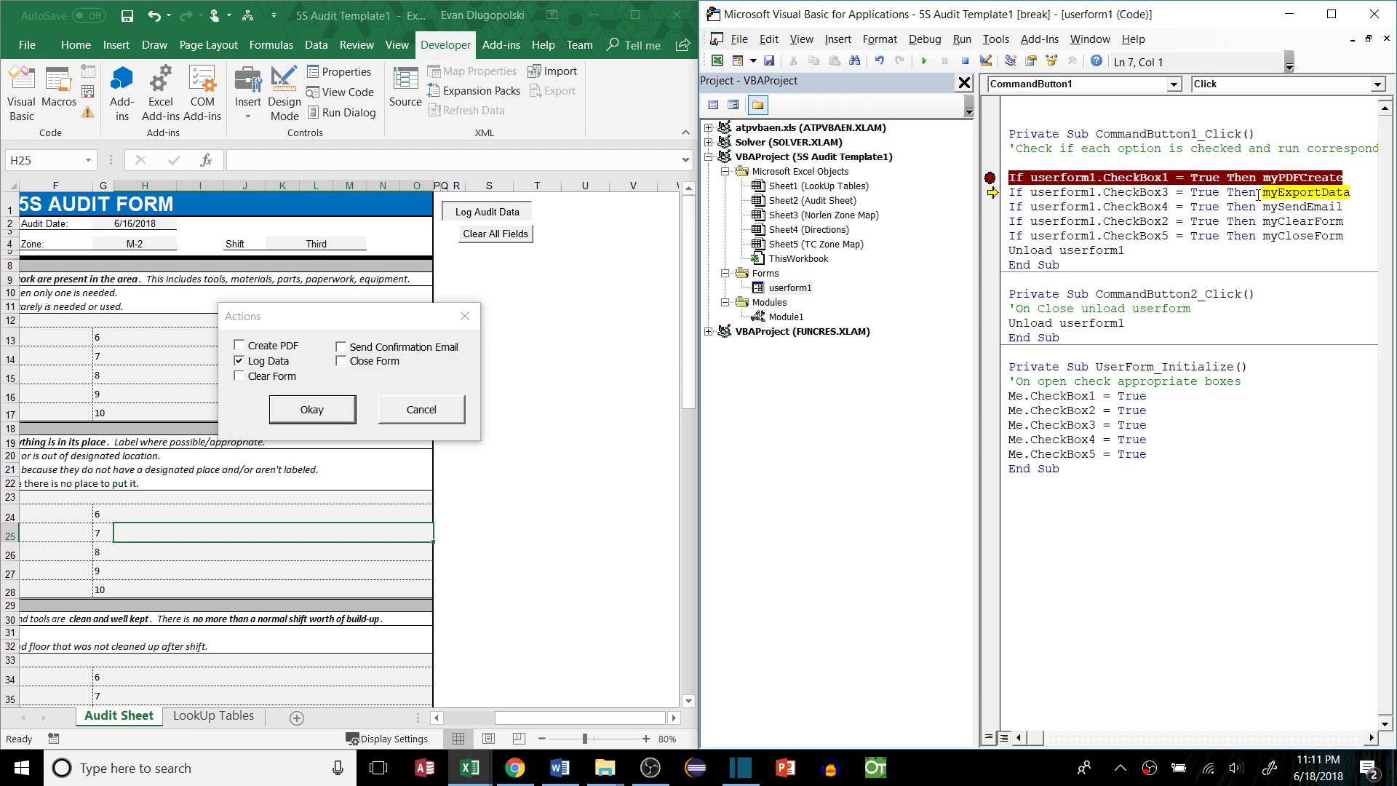
key("F8")
scroll(1098, 259, "down", 1)
scroll(1097, 261, "down", 3)
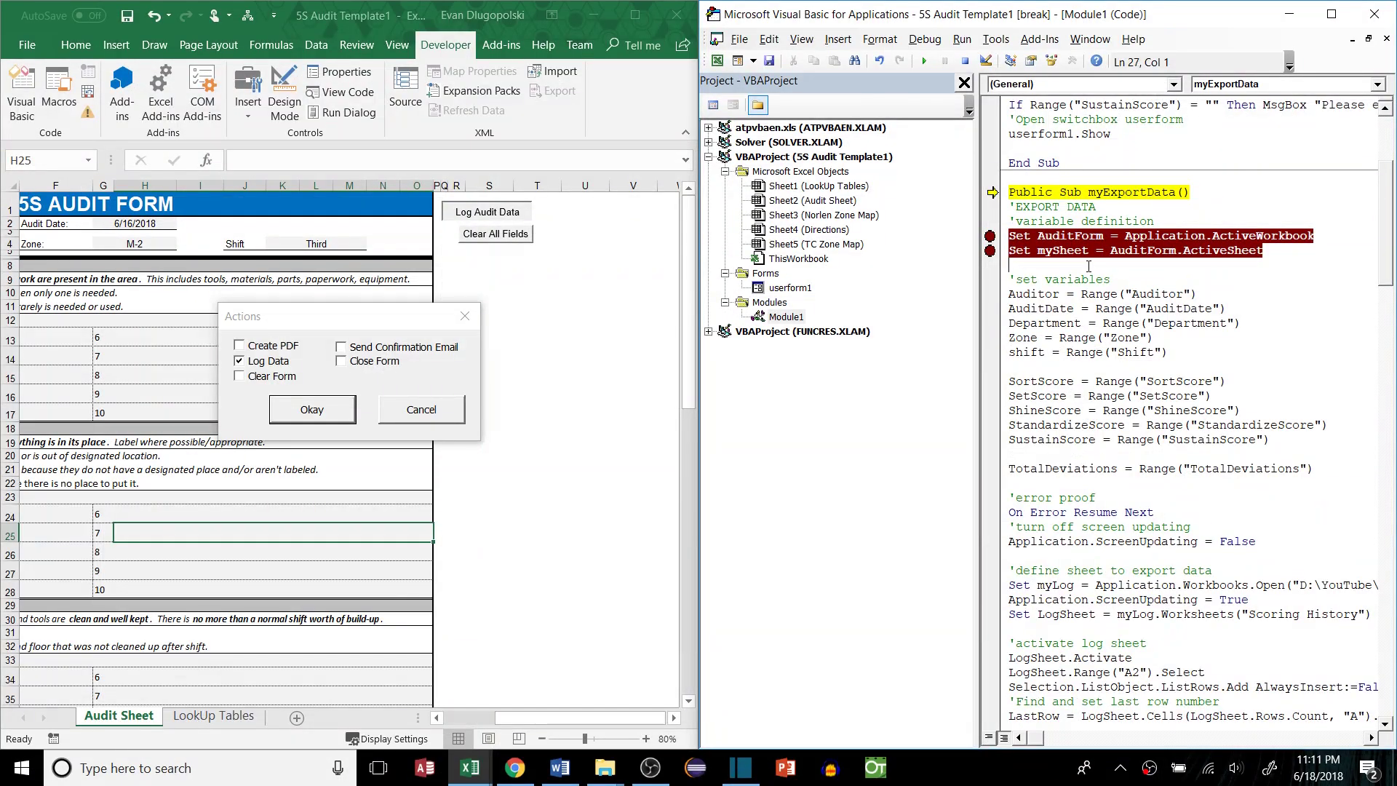
key("F8")
key("F8")
key("F8")
key("F8")
key("F8")
key("F8")
key("F8")
key("F8")
key("F8")
key("F8")
key("F8")
key("F8")
key("F8")
key("F8")
key("F8")
key("F8")
key("F8")
scroll(1167, 316, "down", 5)
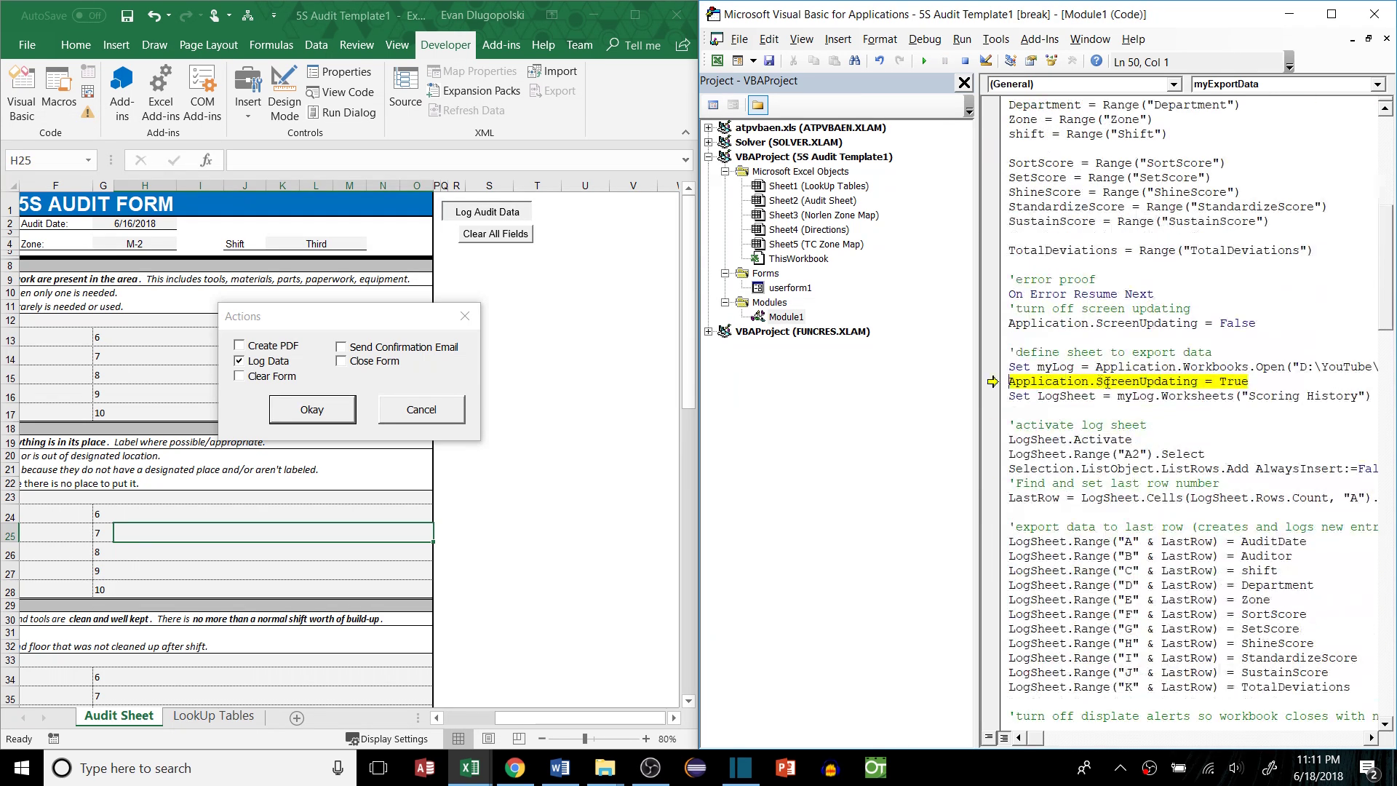
key("F8")
key("F8")
key("F8")
key("F8")
key("F8")
key("F8")
scroll(1111, 382, "down", 5)
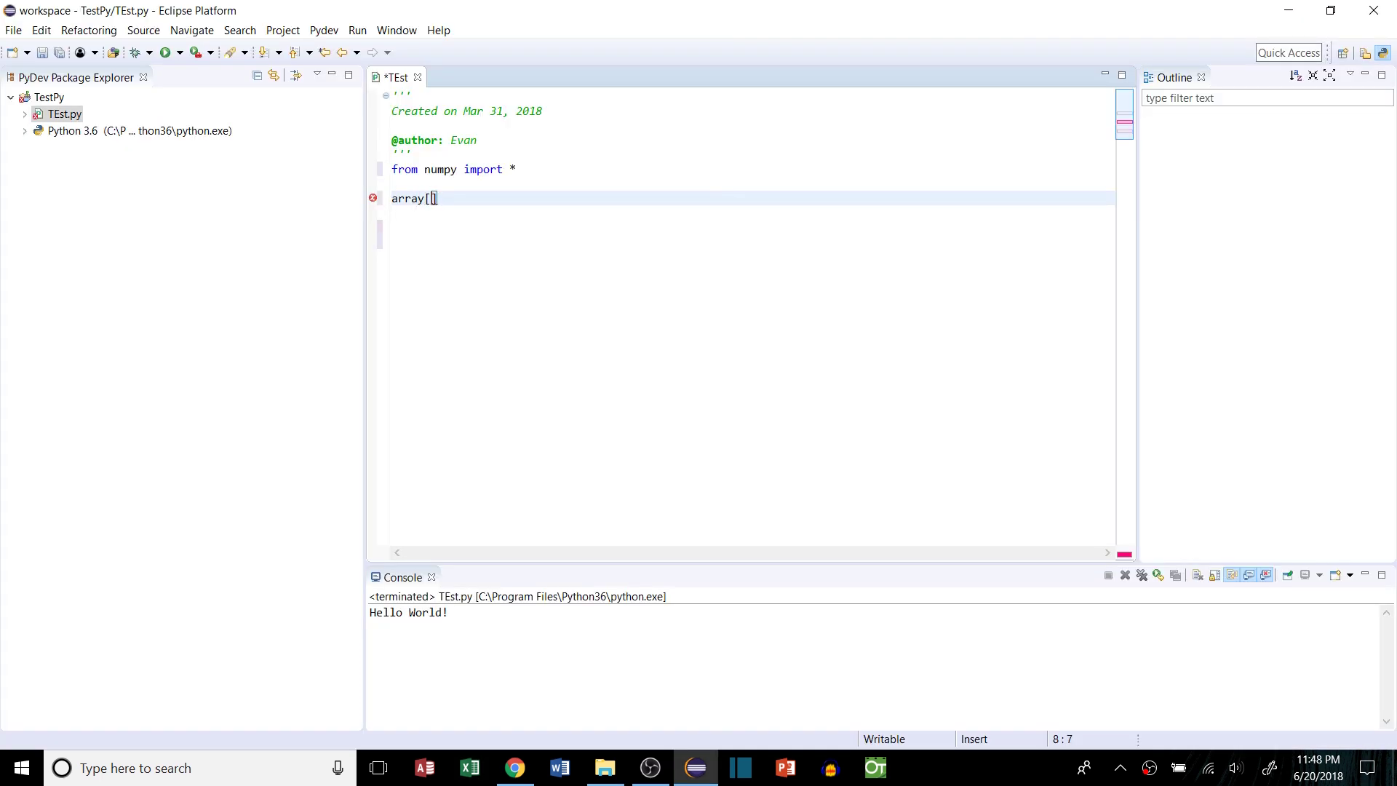
type(")]")
Fix the x array brackets, then add the y data array, a print of y, and another import
key("Home")
type("x =")
key("End")
key("Return")
type("y")
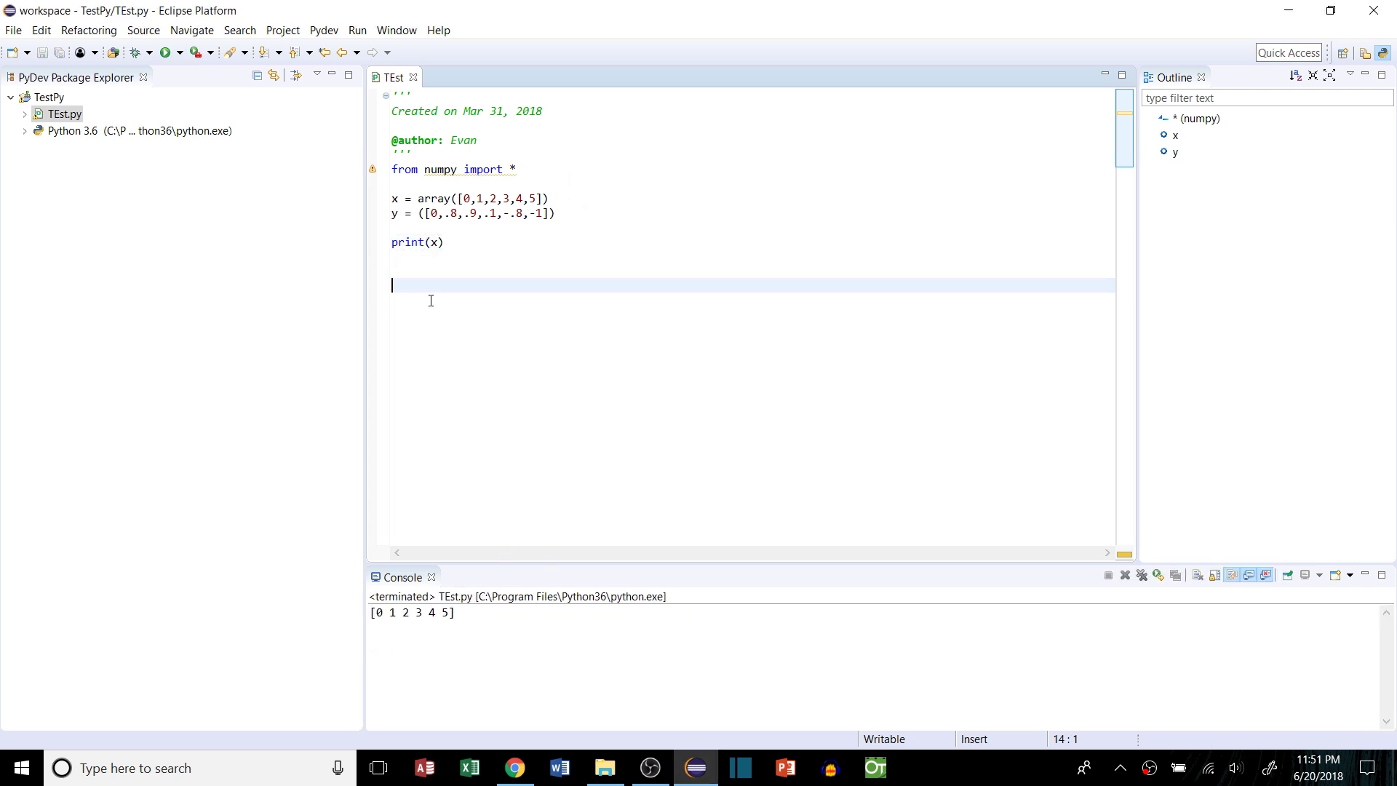
key("Up")
key("Up")
type("print(y)")
key("Down")
key("Down")
type("from scipy.interpolate")
key("Return")
type("import *")
Add a trimmed polyfit call for the linear fit with a print, then save and run
key("Return")
key("Return")
type("pl = polyfit")
key("Return")
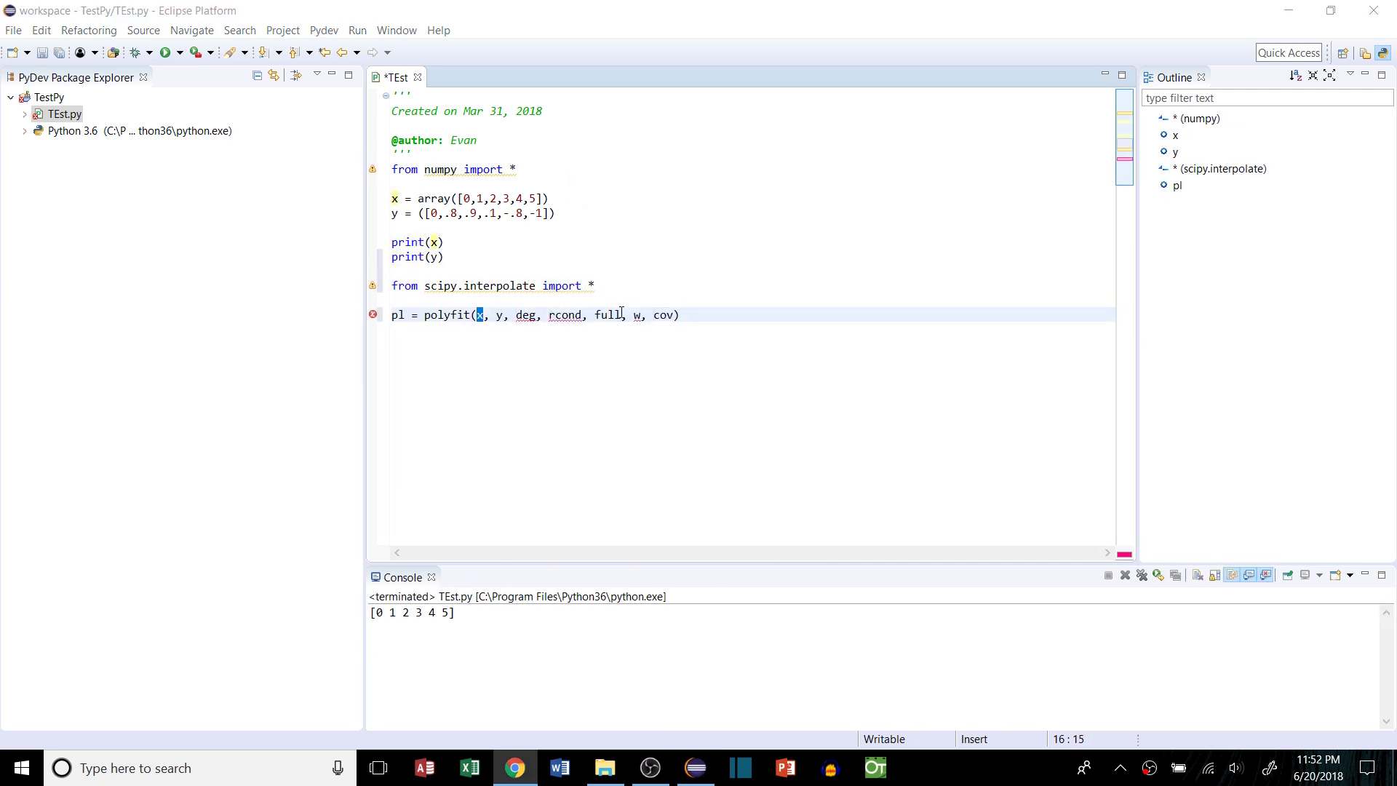
type("x, y, 1)")
key("shift+End")
key("Delete")
key("Return")
key("Return")
type("print(pl")
Import matplotlib pyplot and run the script to plot the data points
left_click(165, 52)
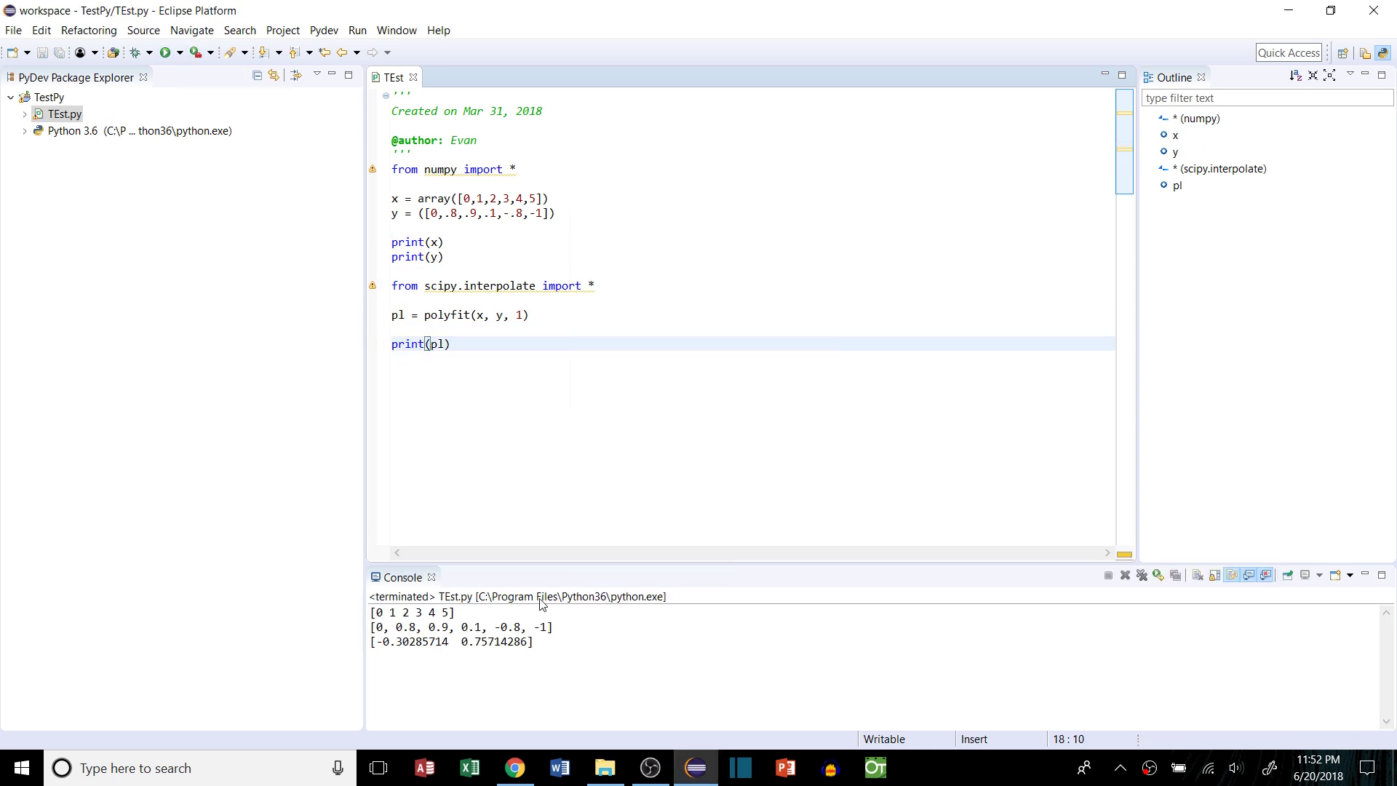
key("Return")
key("Return")
type("from mathplotlib.py")
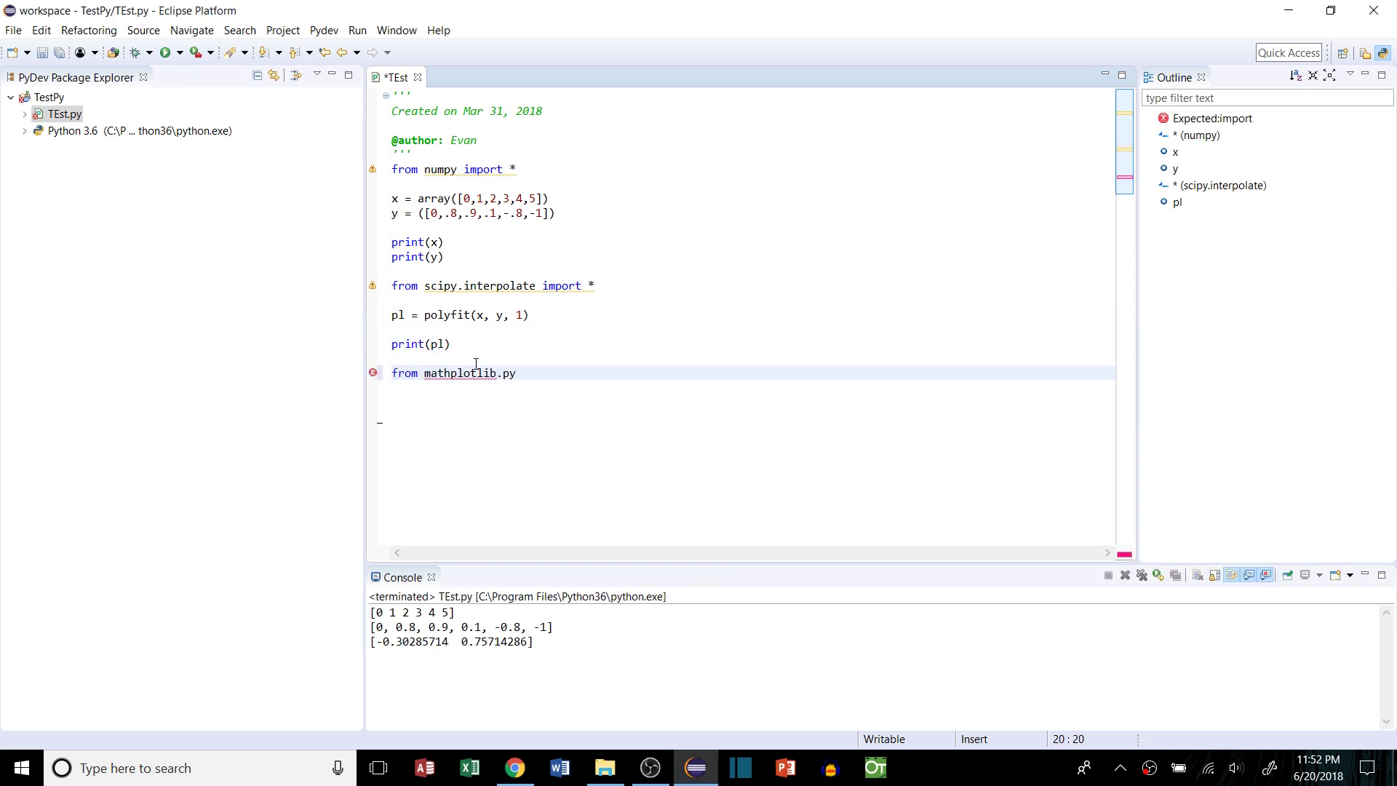
type("plot import *")
key("Return")
key("Return")
type("pl")
type("'o')")
key("Return")
key("Return")
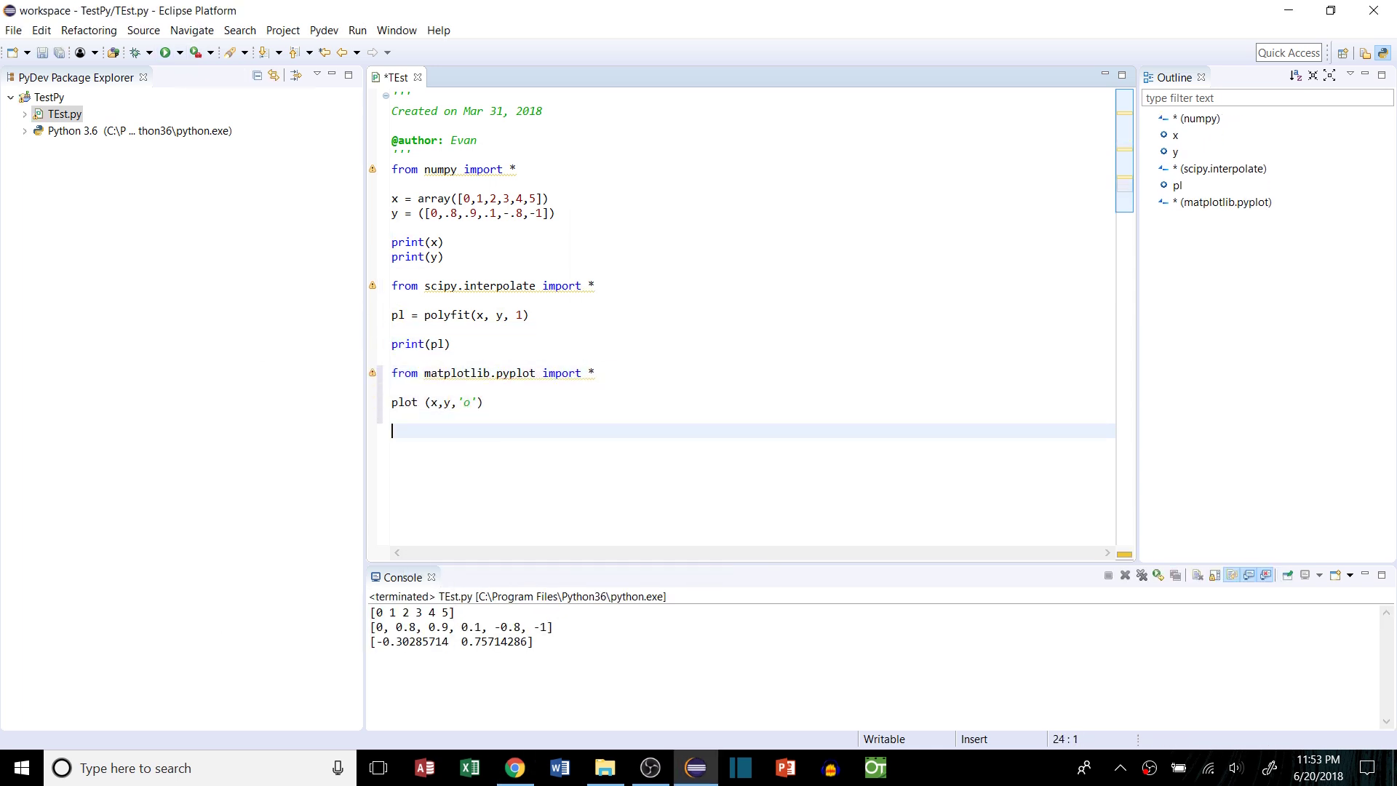
key("ctrl+F11")
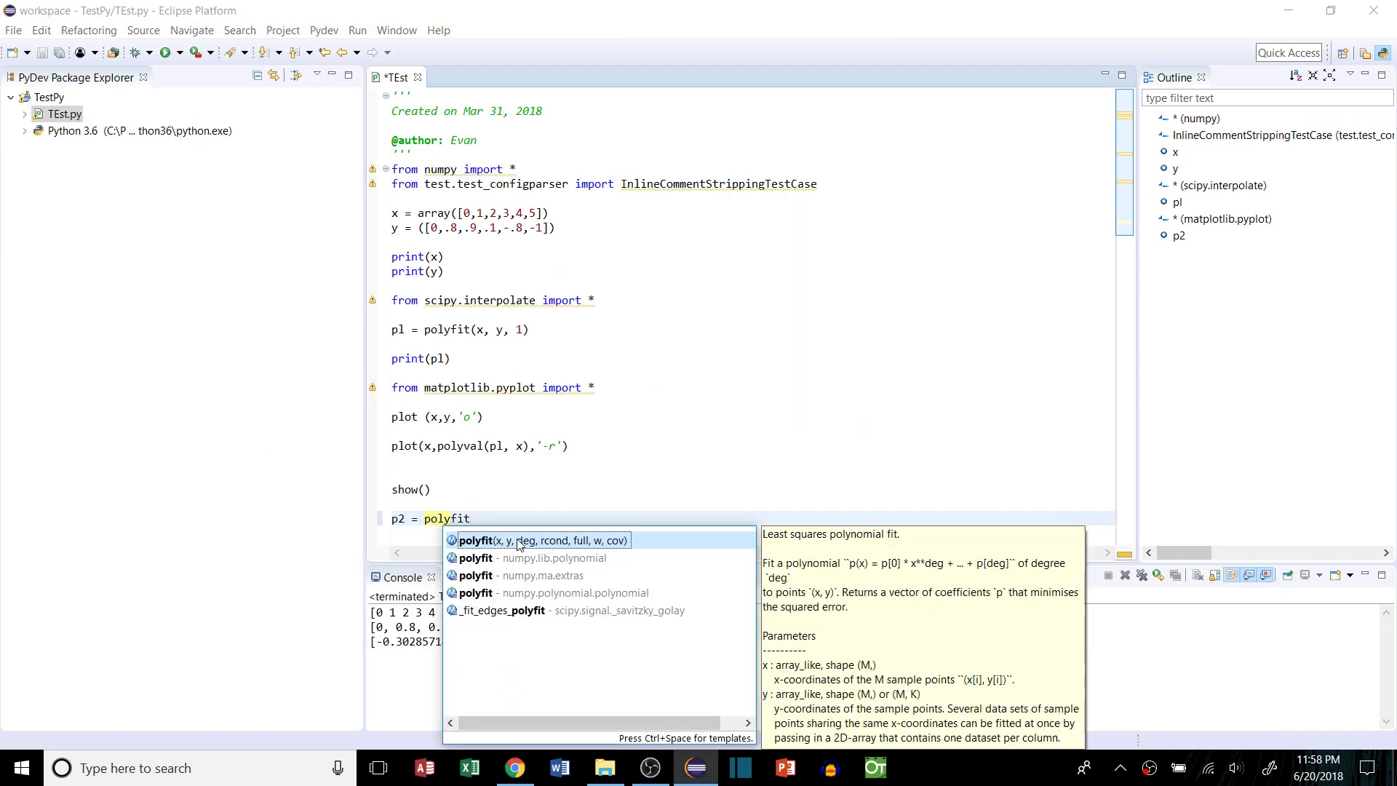
Add polyfit calls for the degree 2 and degree 3 fits
key("Return")
type("1")
key("Return")
type("p43")
type("t")
key("Return")
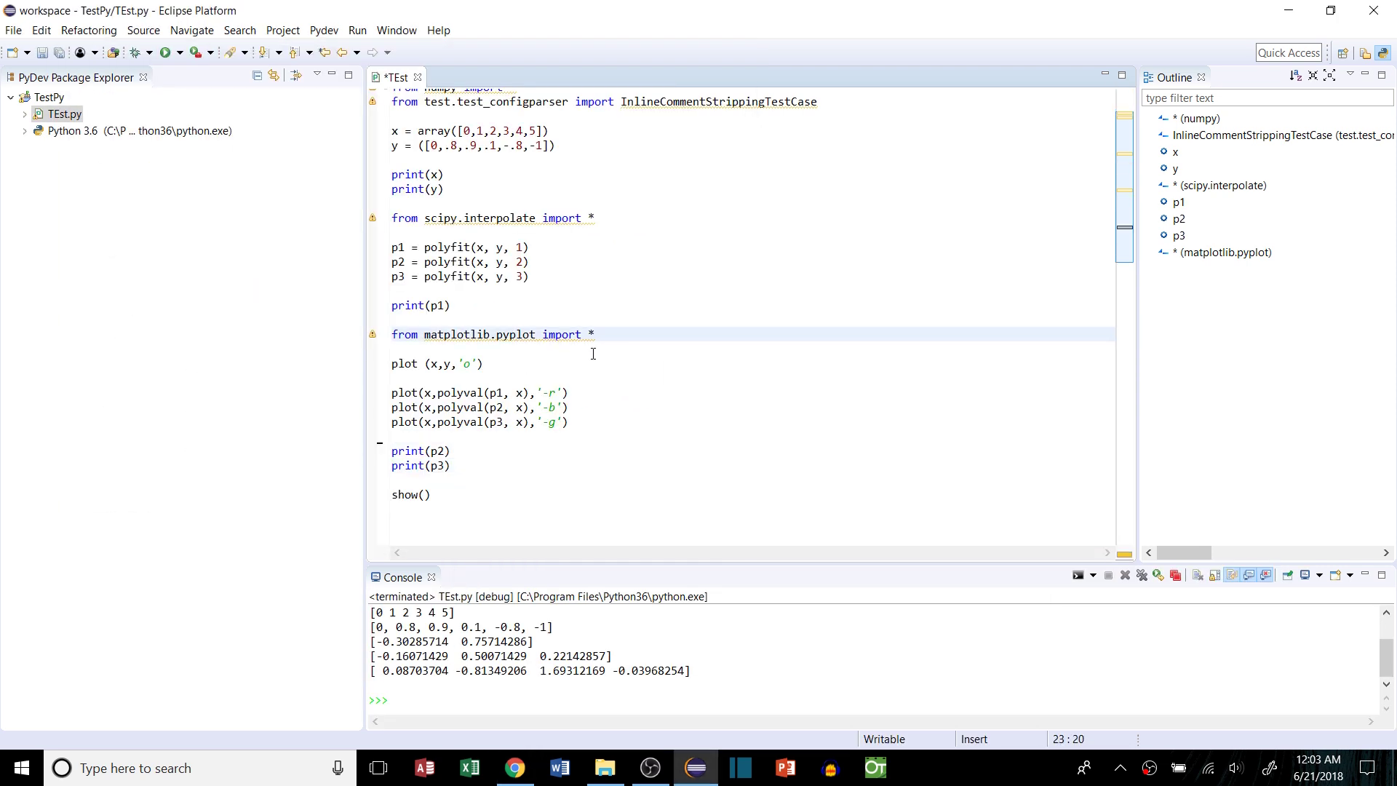
Restyle the fit curves as red, dashed blue and dotted green, then close the plot
left_click(557, 392)
key("BackSpace")
key("BackSpace")
type("r-")
left_click(556, 422)
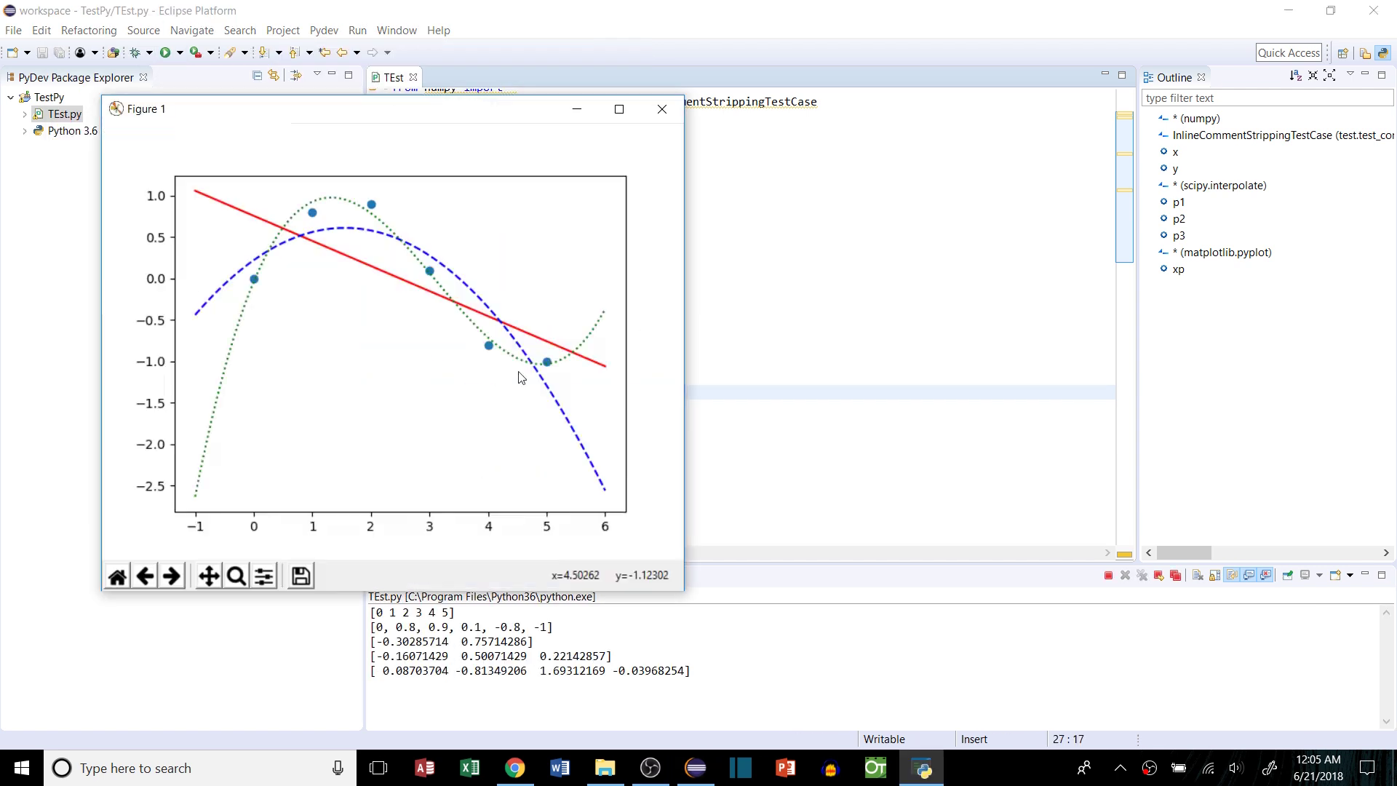
left_click(657, 106)
scroll(754, 316, "down", 1)
Compute the linear fit values yfit, print them beside y, and rerun the script
left_click(436, 465)
key("Return")
type("yfit = p1(")
type("+ p1[1]")
key("Return")
key("Return")
type("print(yfit)")
key("Return")
type("print(y)")
key("ctrl+s")
key("ctrl+F11")
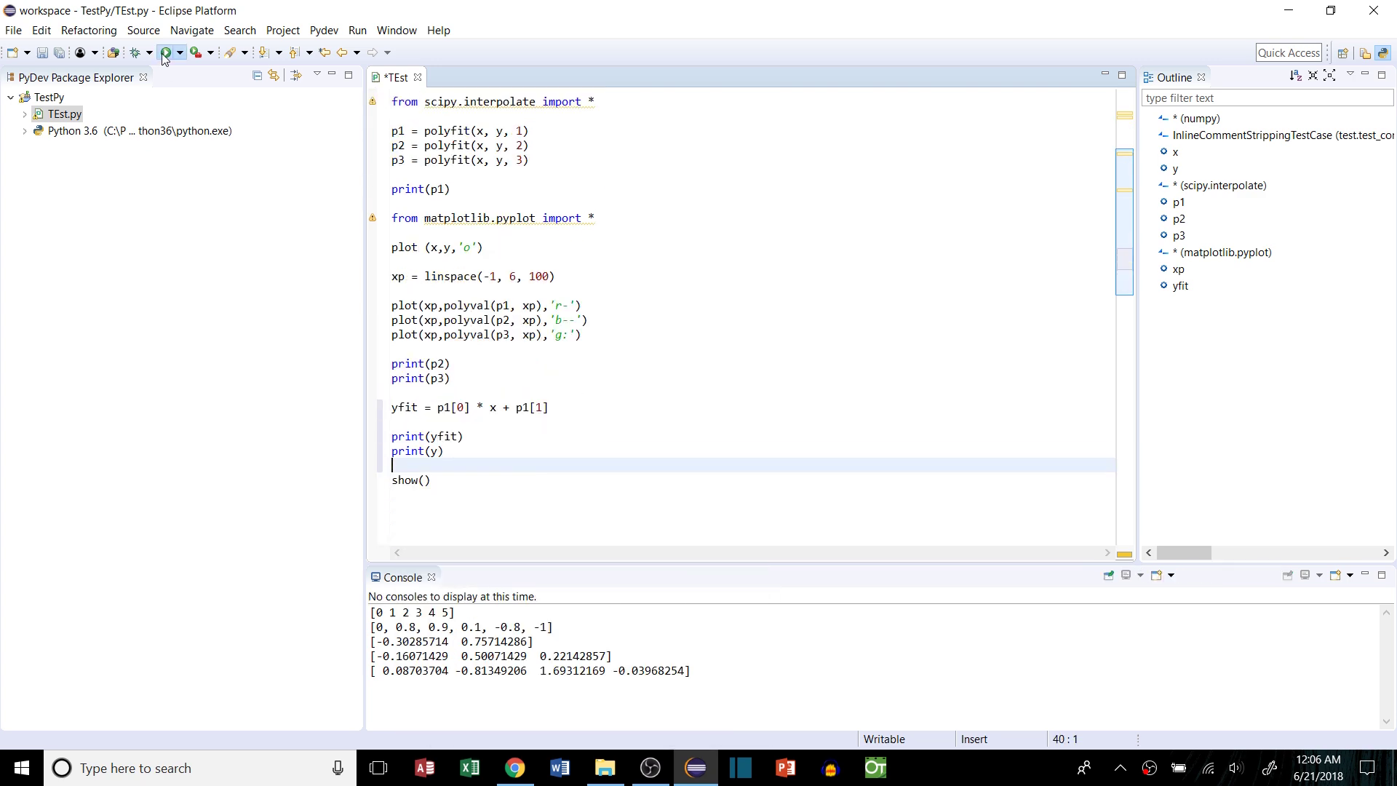
key("Return")
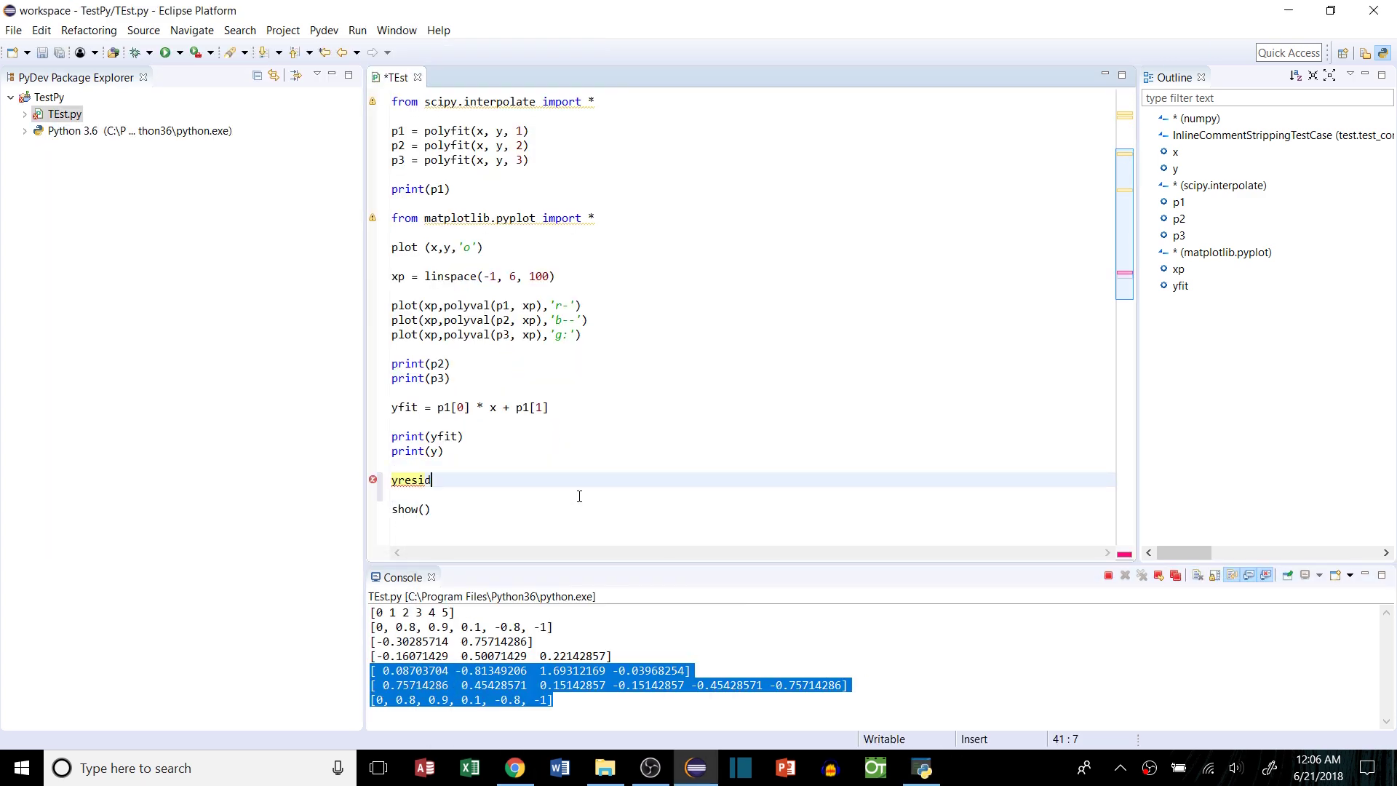